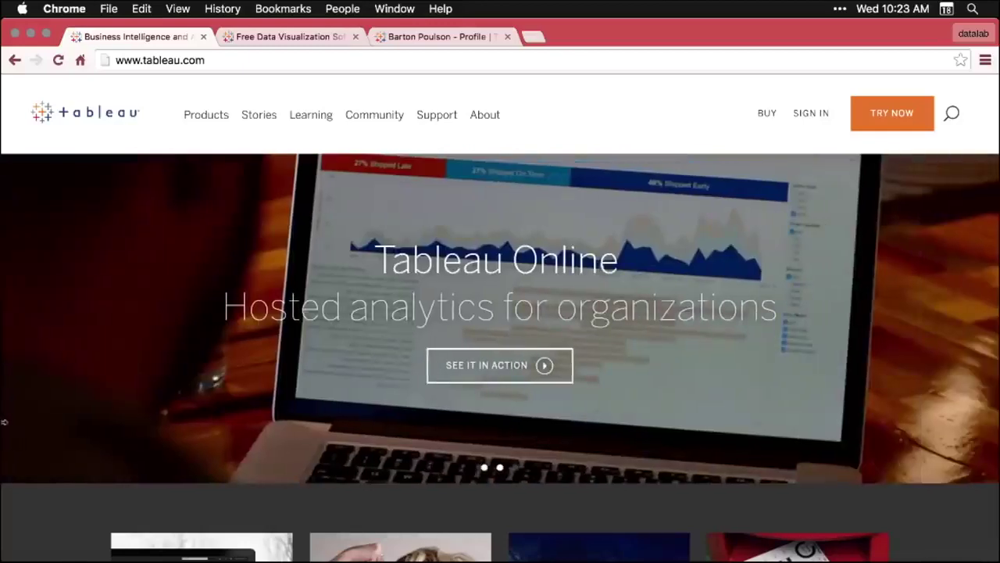
Open the Tableau Public page from the Tableau website's product list and look through it
{"action": "mouse_move", "coordinate": [211, 116]}
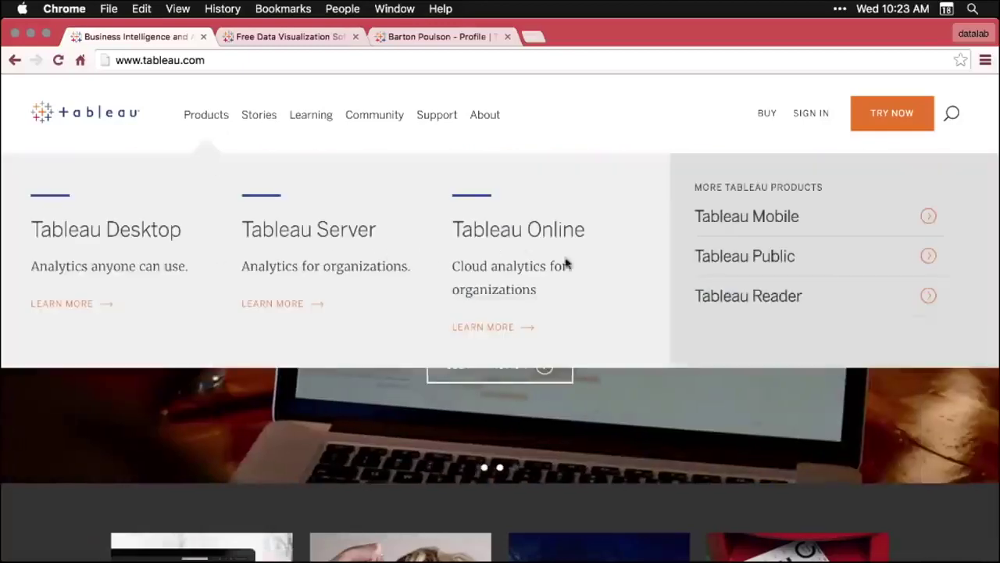
{"action": "left_click", "coordinate": [787, 260]}
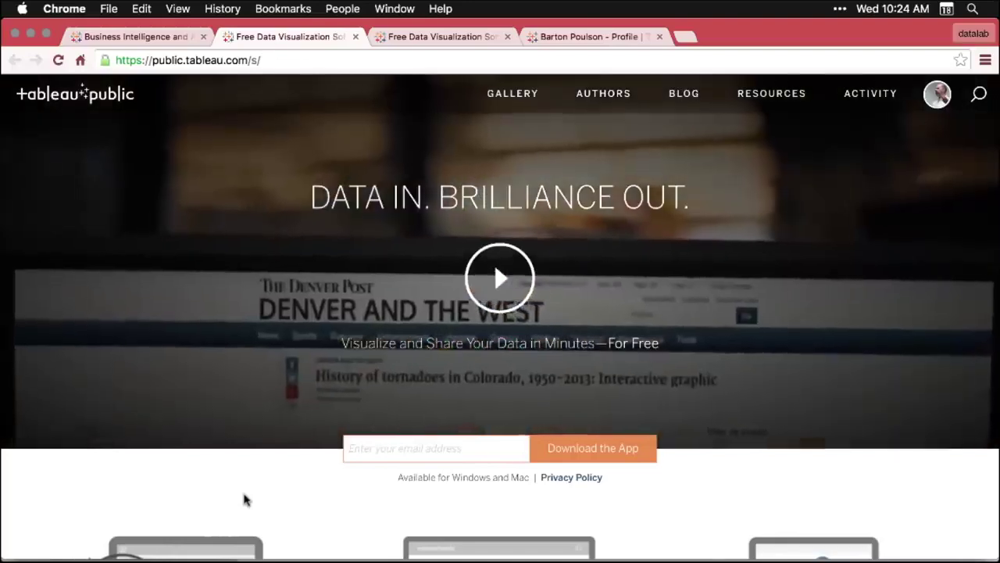
{"action": "scroll", "coordinate": [243, 500], "scroll_direction": "down", "scroll_amount": 5}
{"action": "scroll", "coordinate": [243, 500], "scroll_direction": "down", "scroll_amount": 2}
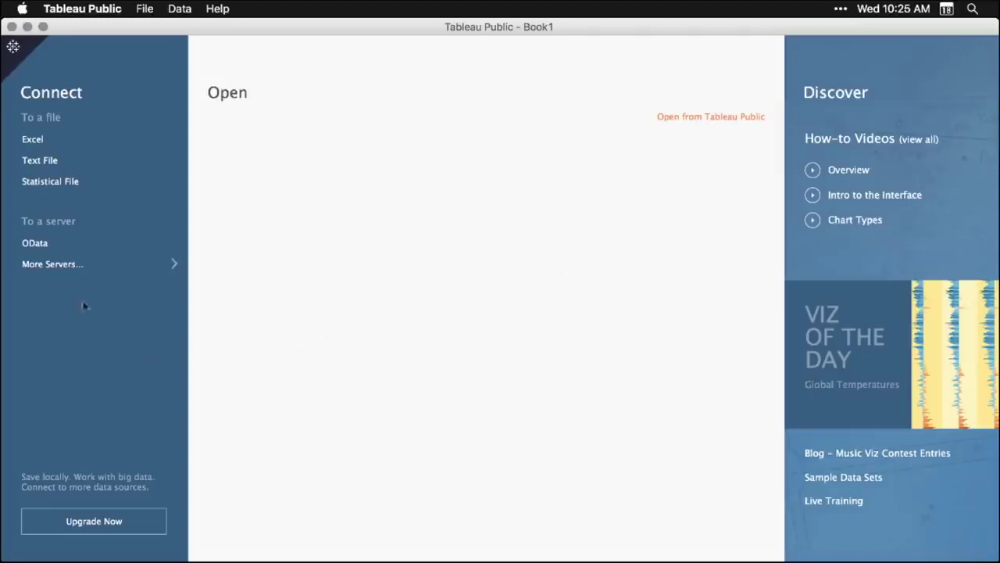
In Tableau Public, connect to the Excel workbook DS03_2_2_TableauPublic.xlsx and add its Tidy Data sheet to the data source
{"action": "left_click", "coordinate": [33, 141]}
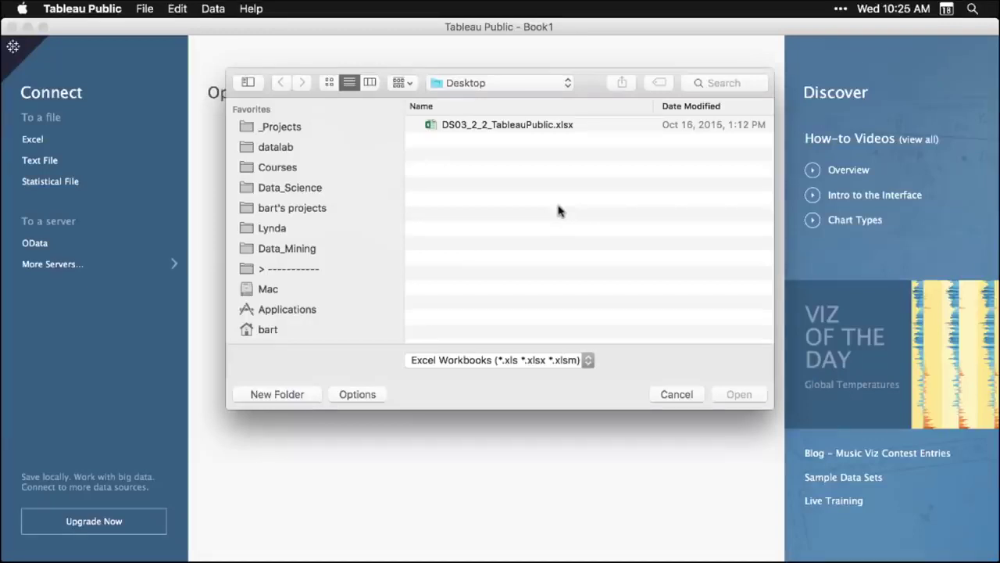
{"action": "left_click", "coordinate": [528, 127]}
{"action": "left_click", "coordinate": [739, 396]}
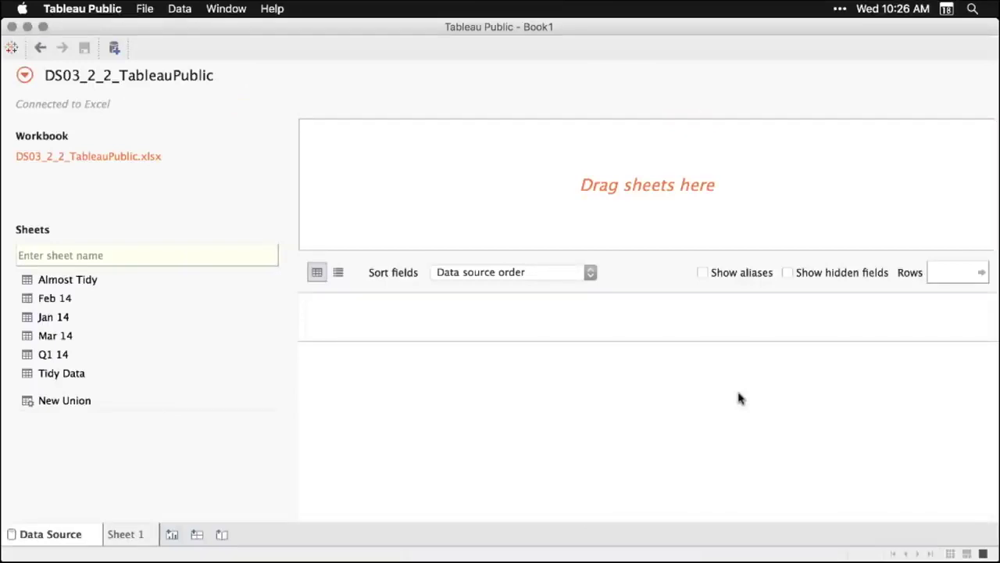
{"action": "left_click", "coordinate": [63, 376]}
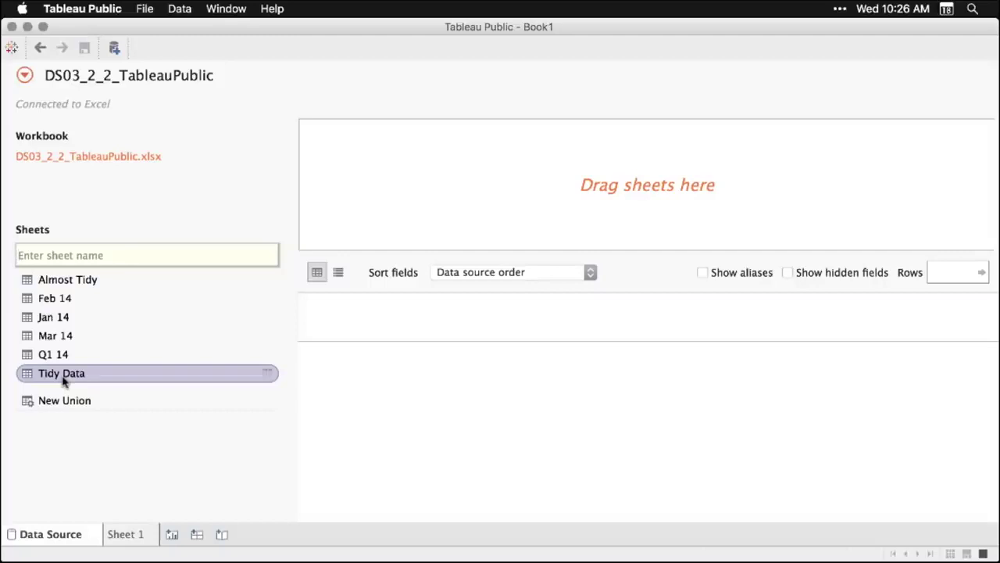
{"action": "left_click_drag", "start_coordinate": [64, 380], "coordinate": [484, 190]}
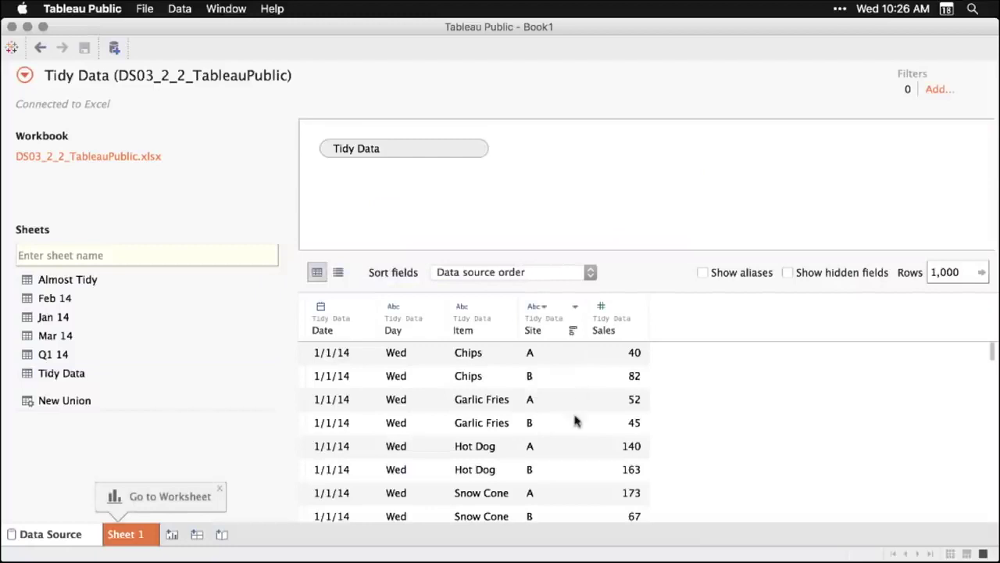
Look through the Tidy Data preview rows and the options available for the Sales column
{"action": "scroll", "coordinate": [575, 421], "scroll_direction": "down", "scroll_amount": 5}
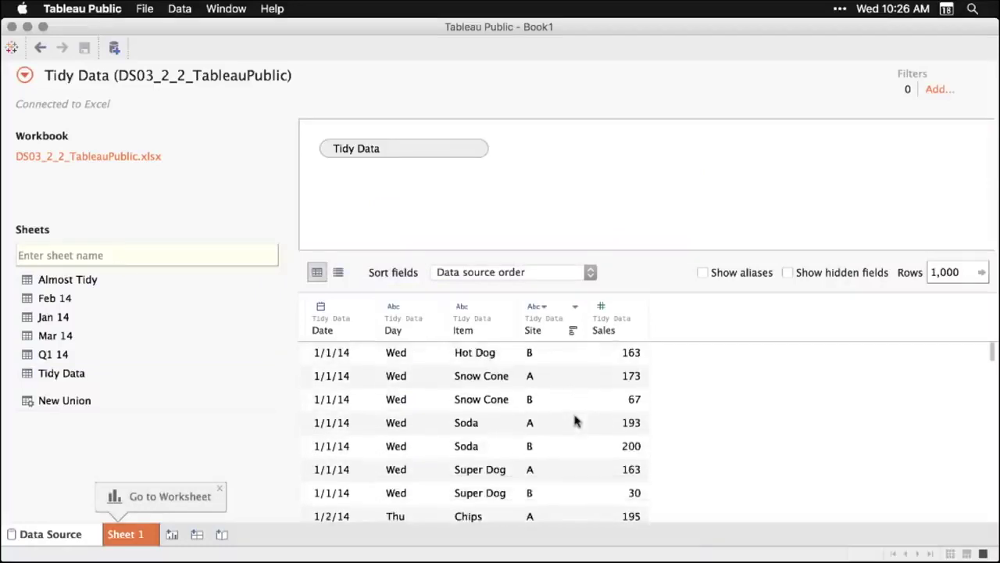
{"action": "scroll", "coordinate": [575, 421], "scroll_direction": "up", "scroll_amount": 5}
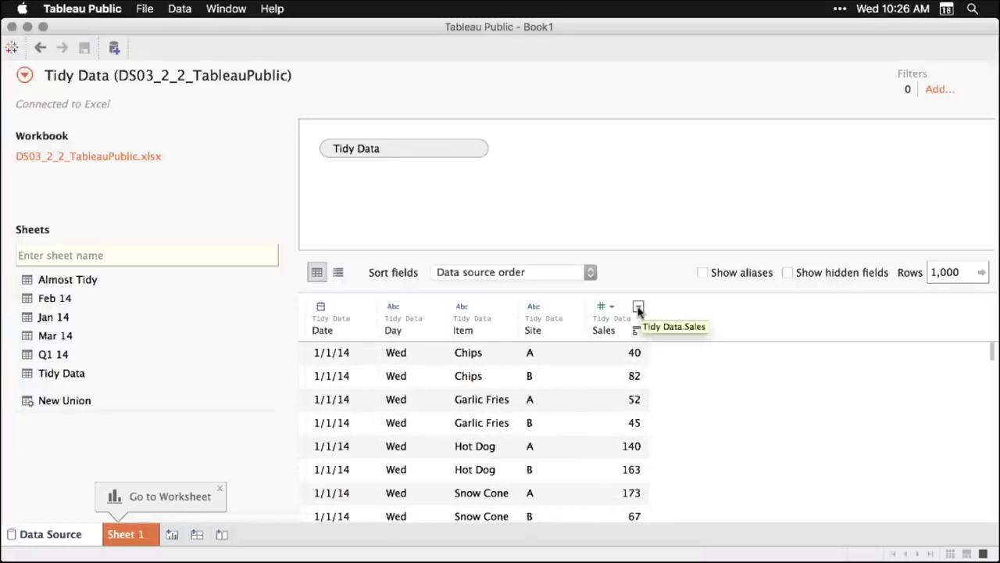
{"action": "left_click", "coordinate": [638, 306]}
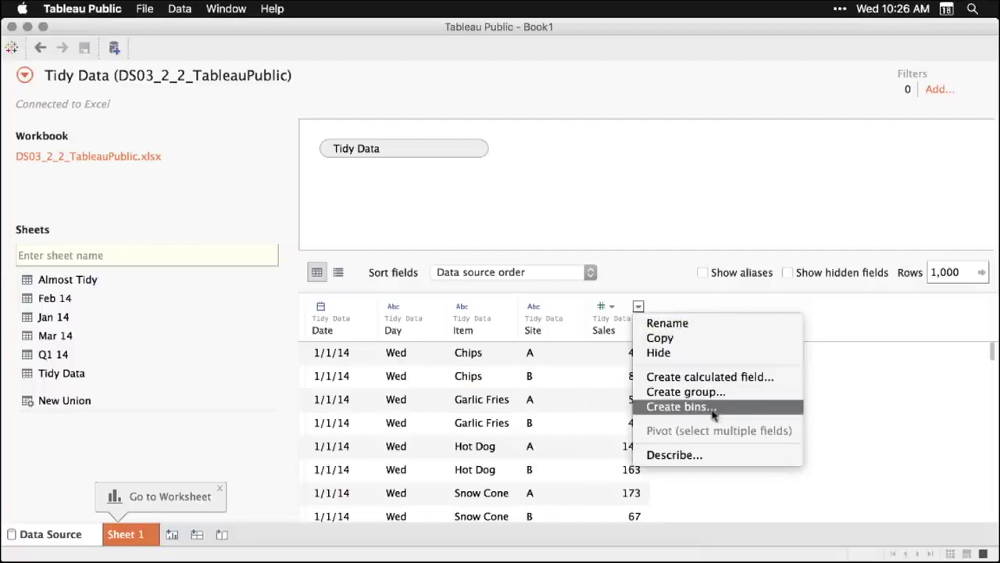
{"action": "left_click", "coordinate": [864, 320]}
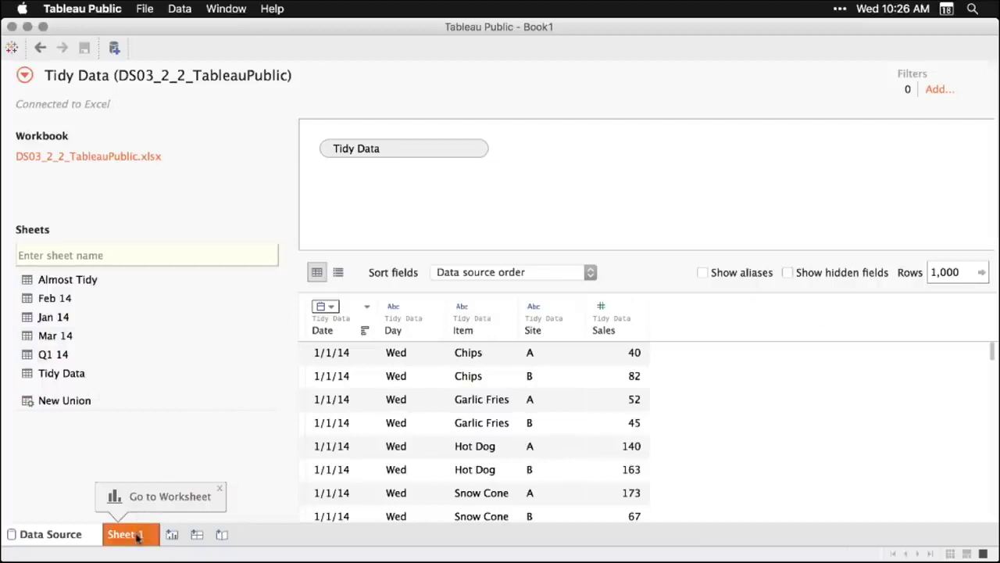
Dismiss the worksheet hint and open the blank worksheet Sheet 1
{"action": "left_click", "coordinate": [220, 489]}
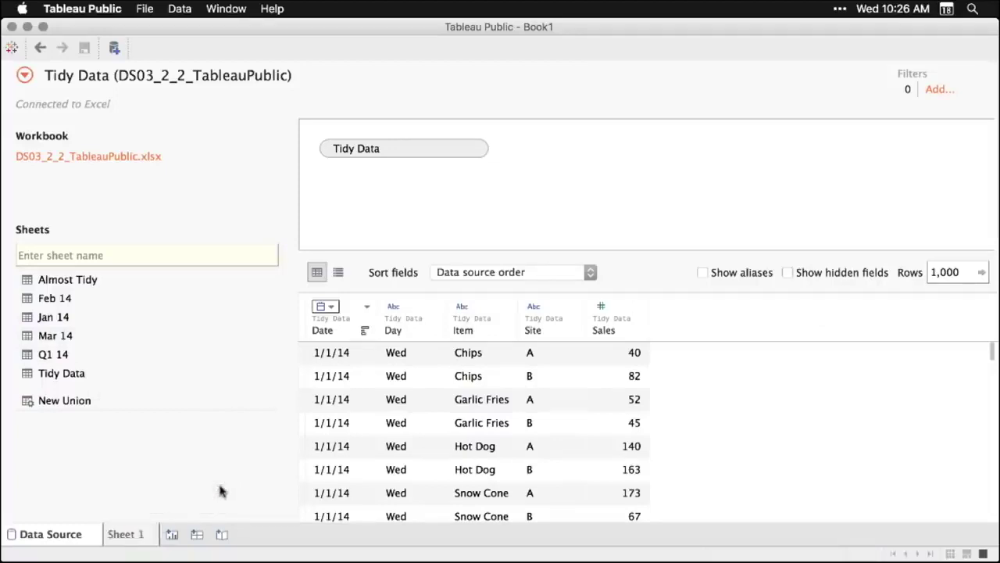
{"action": "left_click", "coordinate": [137, 537]}
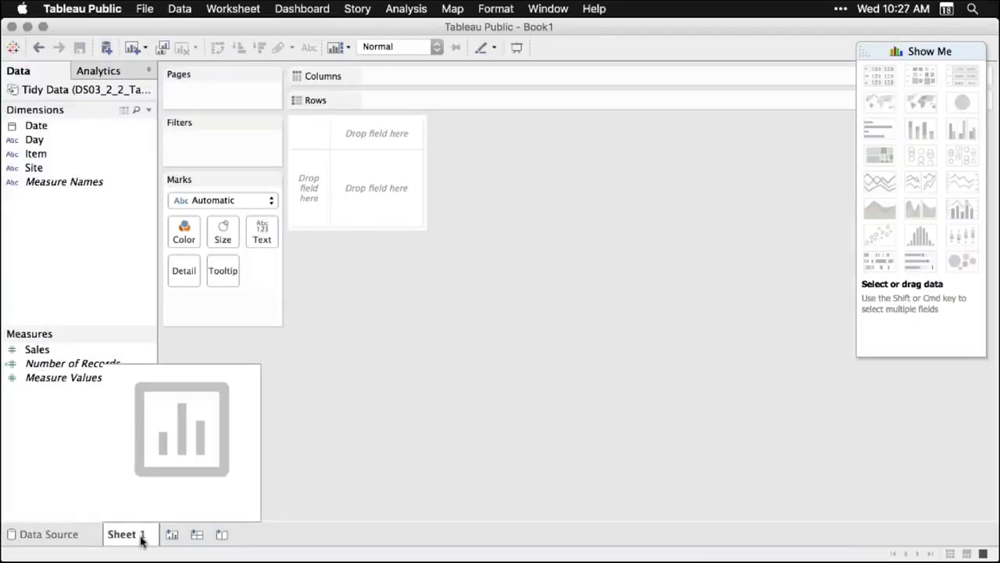
{"action": "key", "text": "super+shift+2"}
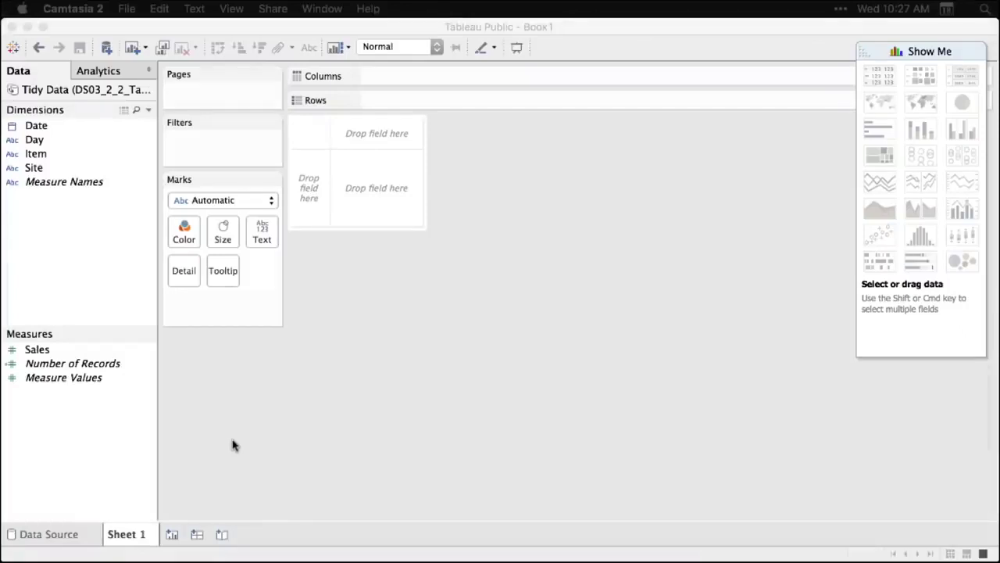
Build a text table with Sales as the values, Item on the rows and Date on the columns
{"action": "left_click", "coordinate": [37, 351]}
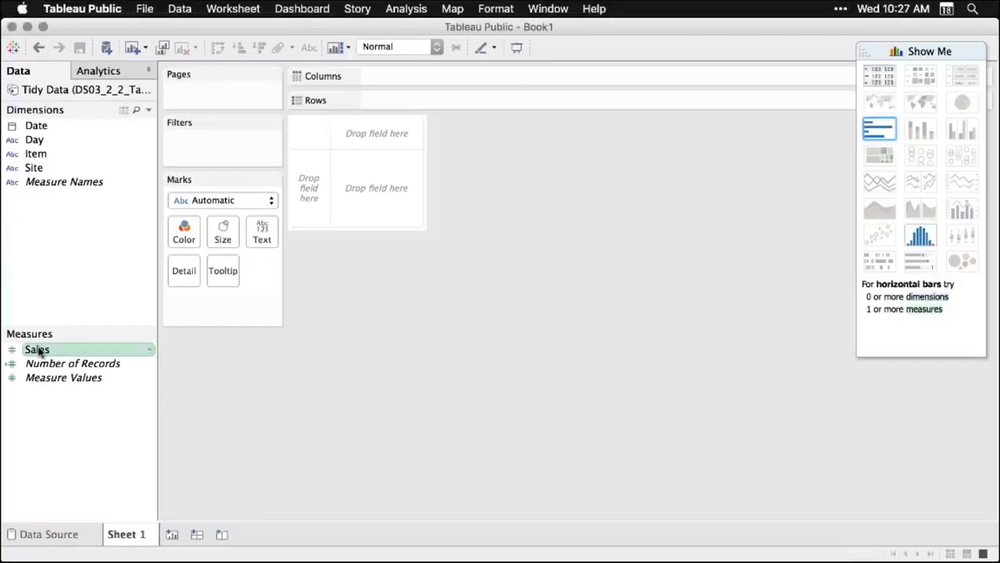
{"action": "left_click_drag", "start_coordinate": [39, 352], "coordinate": [375, 188]}
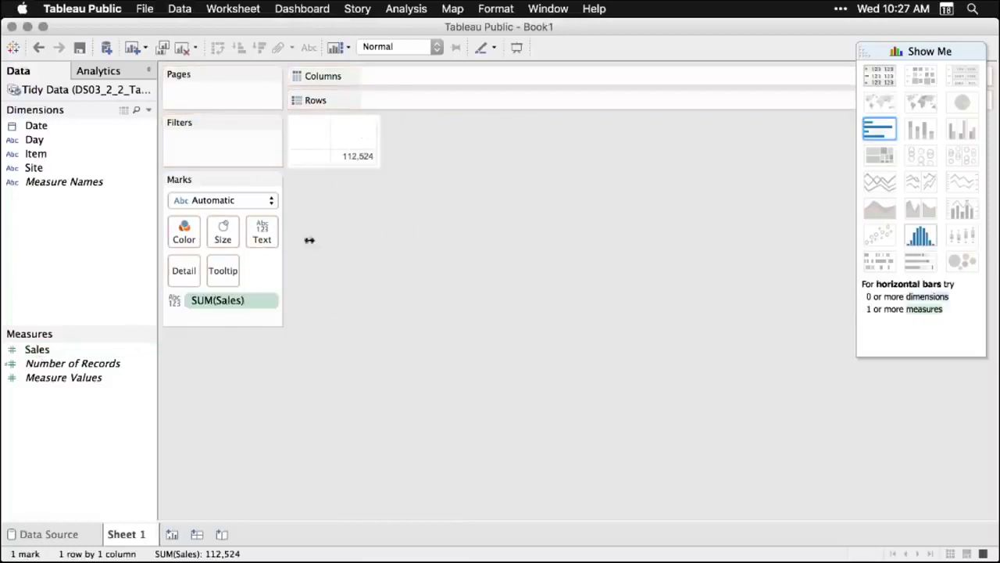
{"action": "mouse_move", "coordinate": [371, 166]}
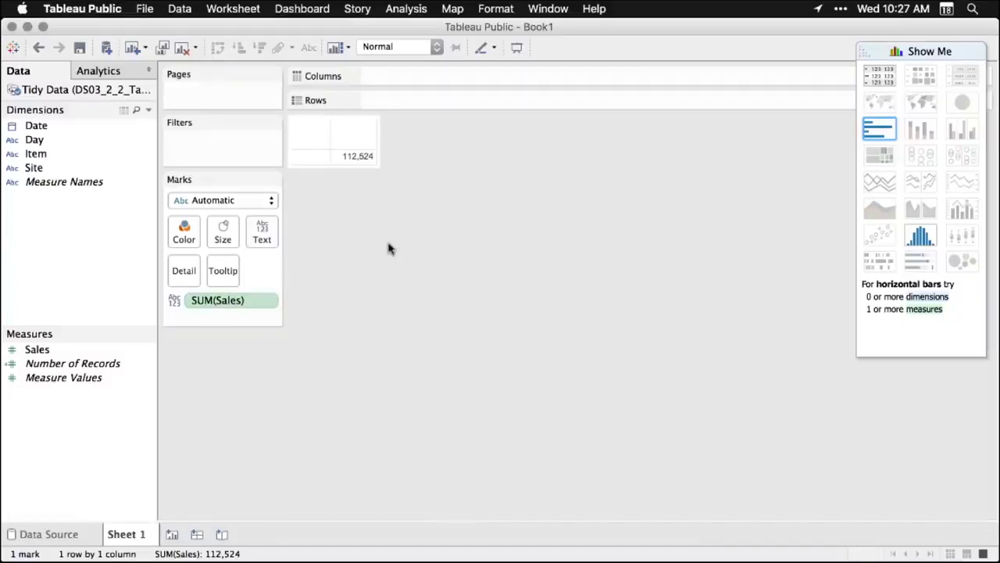
{"action": "left_click", "coordinate": [40, 156]}
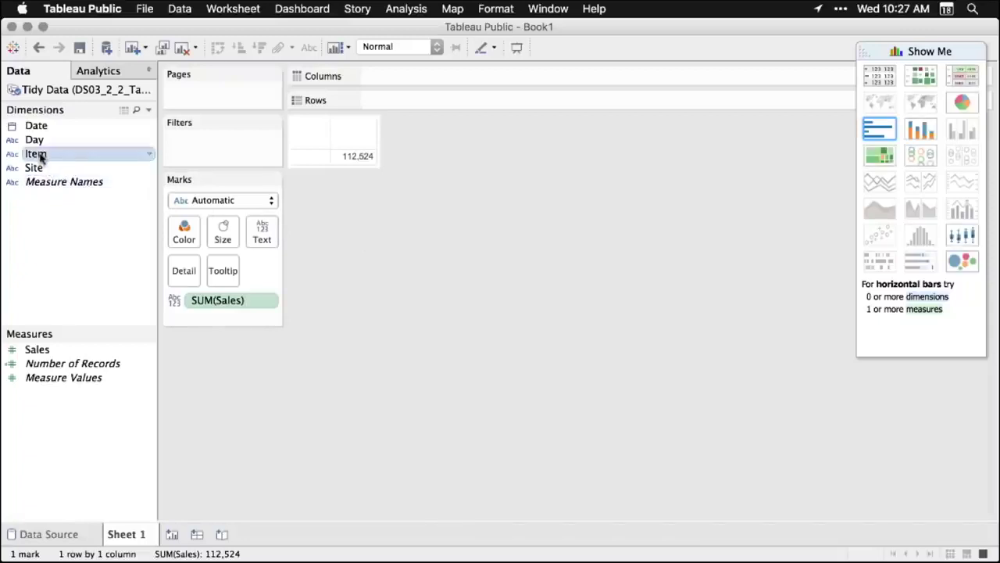
{"action": "left_click_drag", "start_coordinate": [41, 157], "coordinate": [401, 103]}
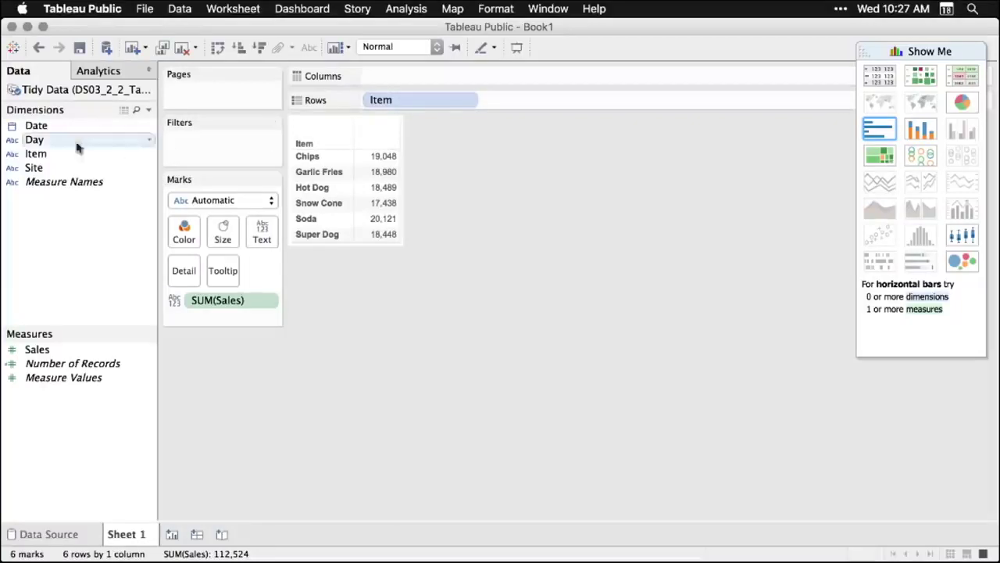
{"action": "left_click", "coordinate": [34, 130]}
{"action": "left_click_drag", "start_coordinate": [34, 130], "coordinate": [389, 81]}
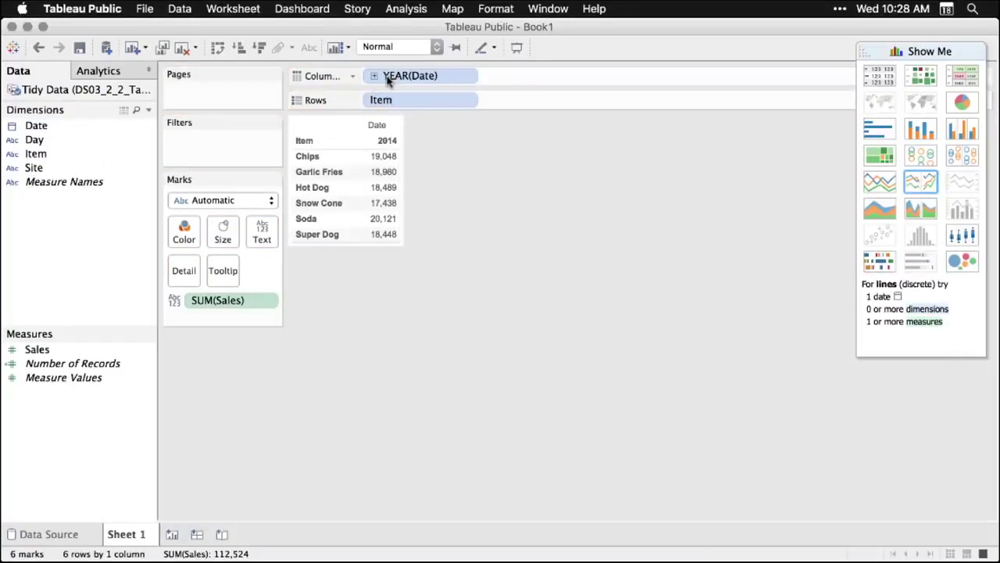
Try grouping the Date columns by quarter, followed by individual continuous days
{"action": "left_click", "coordinate": [466, 78]}
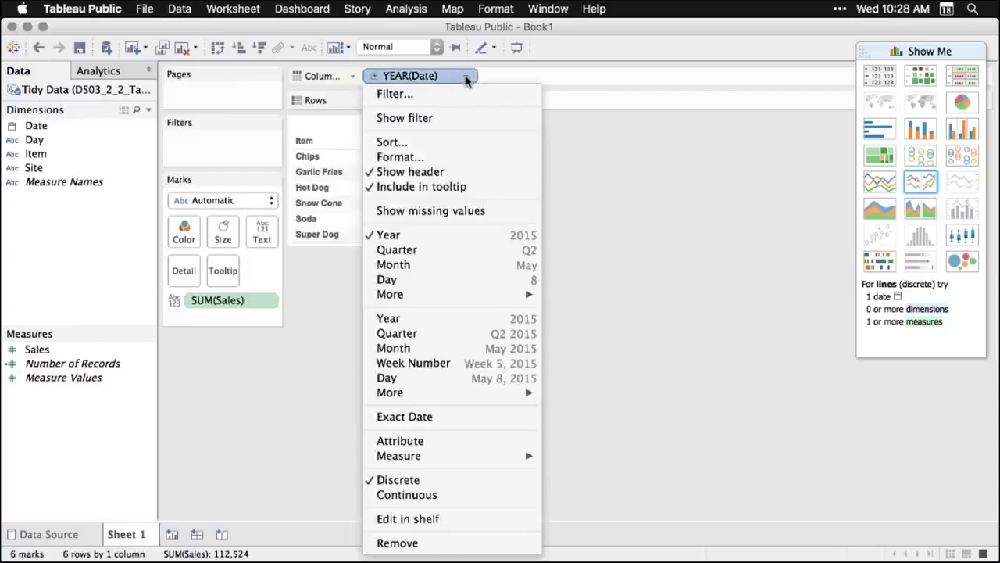
{"action": "left_click", "coordinate": [469, 249]}
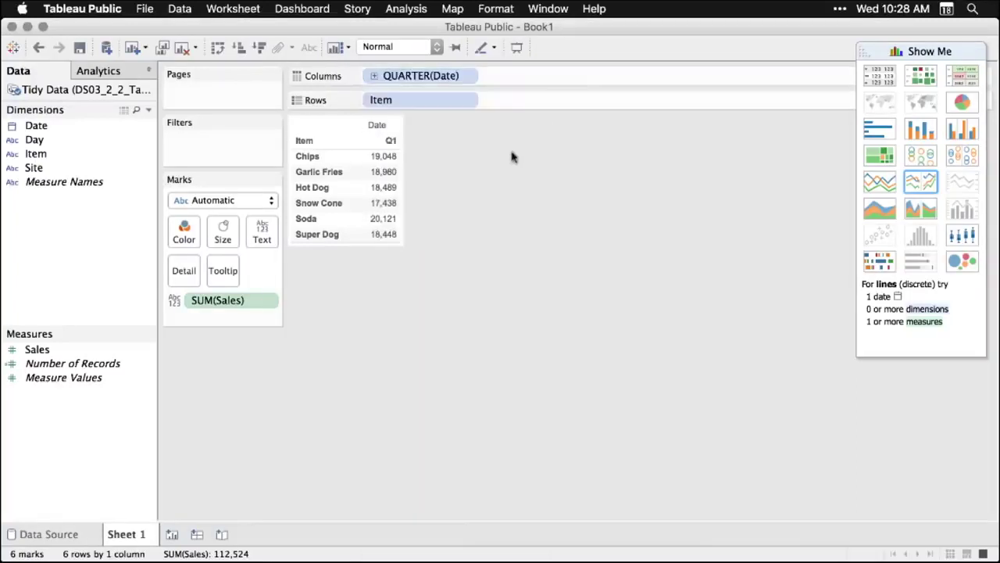
{"action": "left_click", "coordinate": [468, 78]}
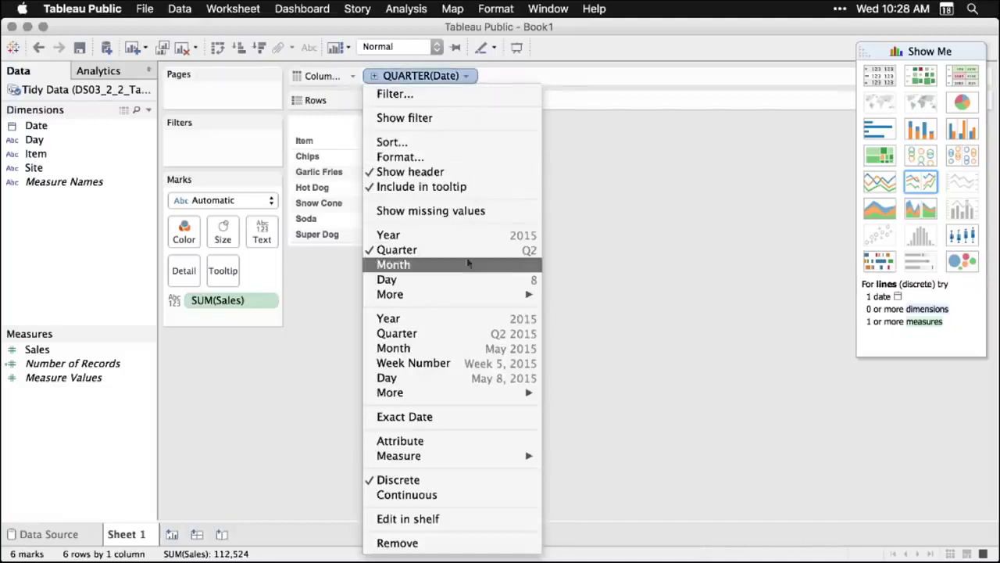
{"action": "left_click", "coordinate": [482, 380]}
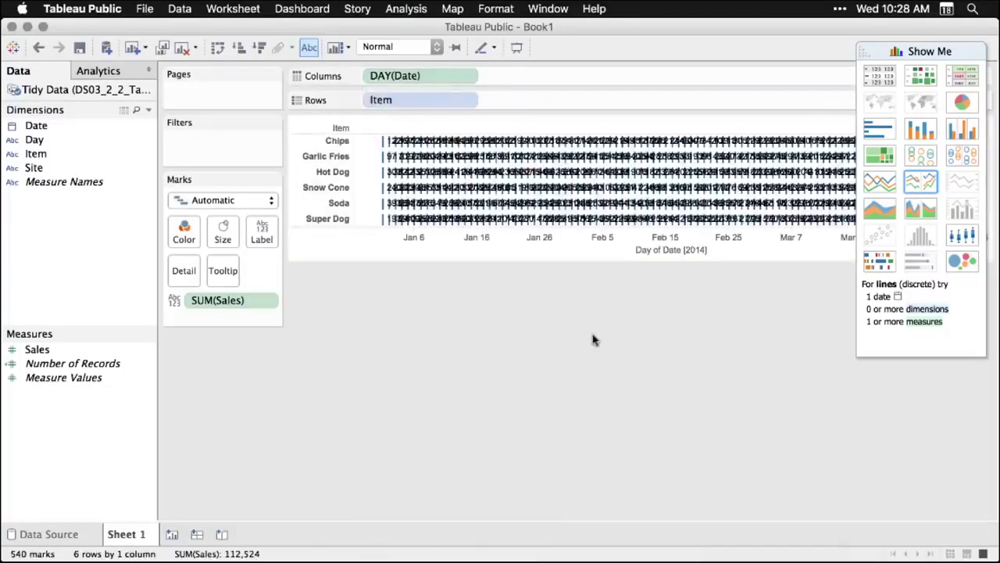
Group the Date columns by continuous Week Number and convert the table to a continuous line chart
{"action": "left_click", "coordinate": [470, 75]}
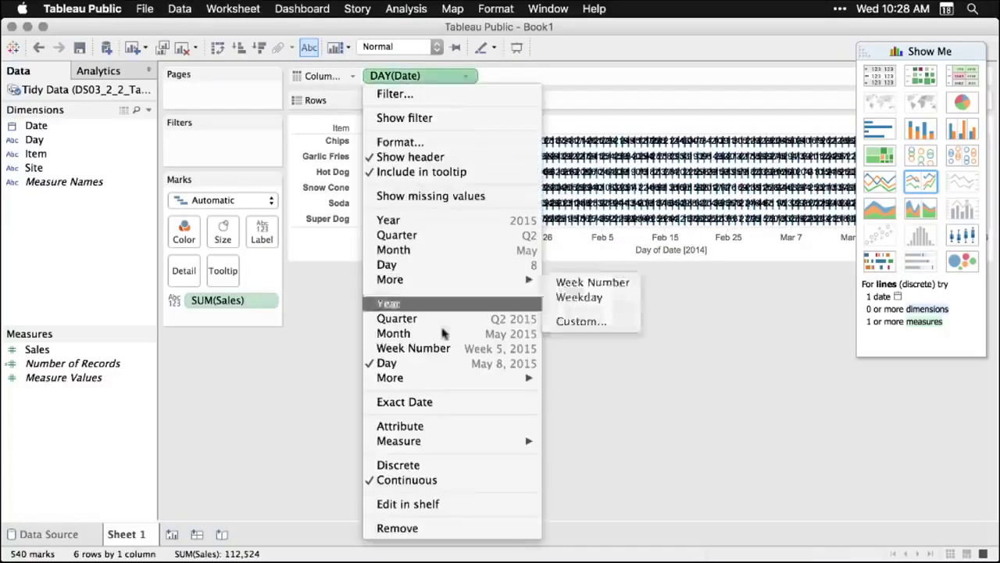
{"action": "left_click", "coordinate": [443, 349]}
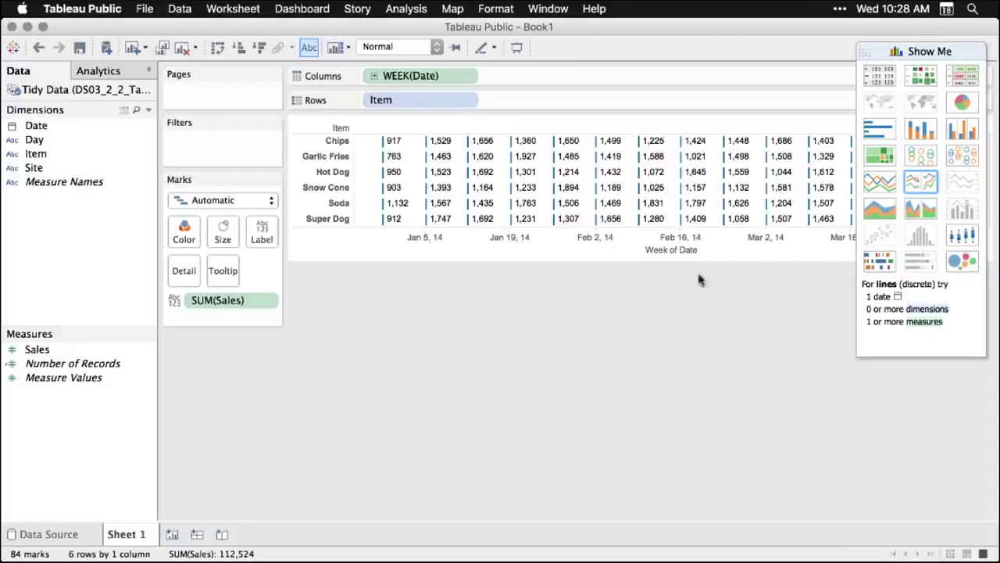
{"action": "left_click", "coordinate": [883, 182]}
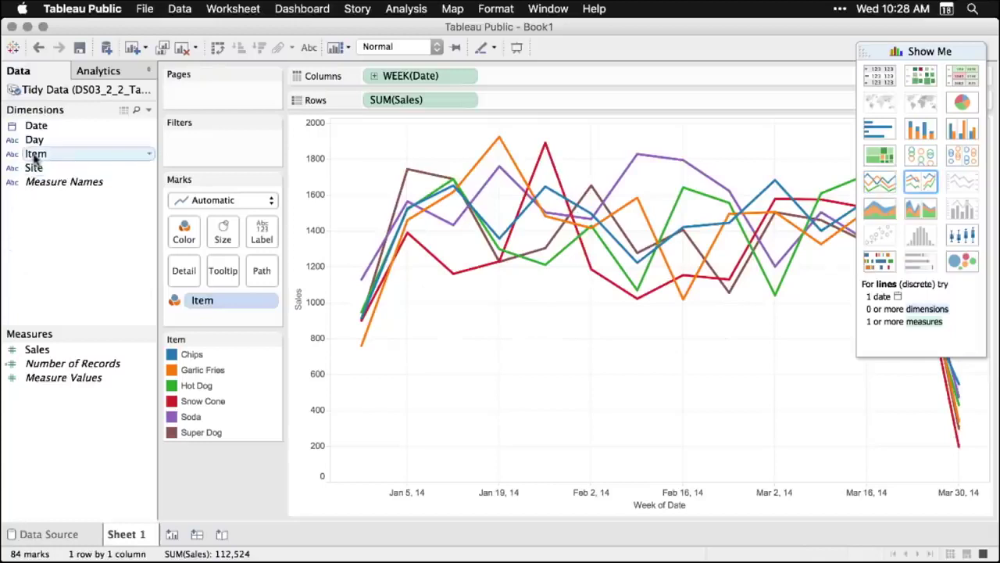
Split the line chart into one row per Item and color the lines by Site instead of Item
{"action": "left_click_drag", "start_coordinate": [35, 155], "coordinate": [367, 101]}
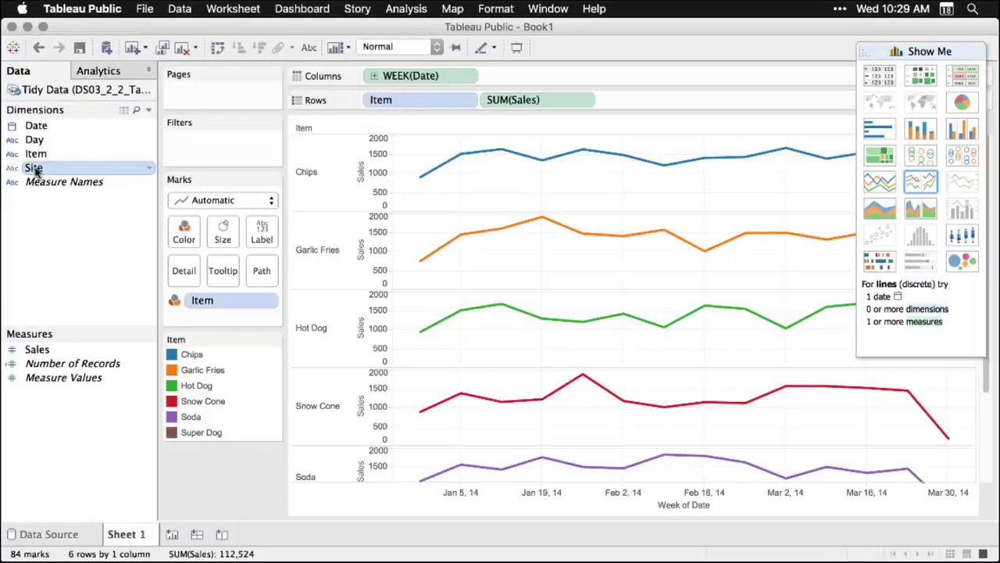
{"action": "left_click_drag", "start_coordinate": [36, 171], "coordinate": [219, 306]}
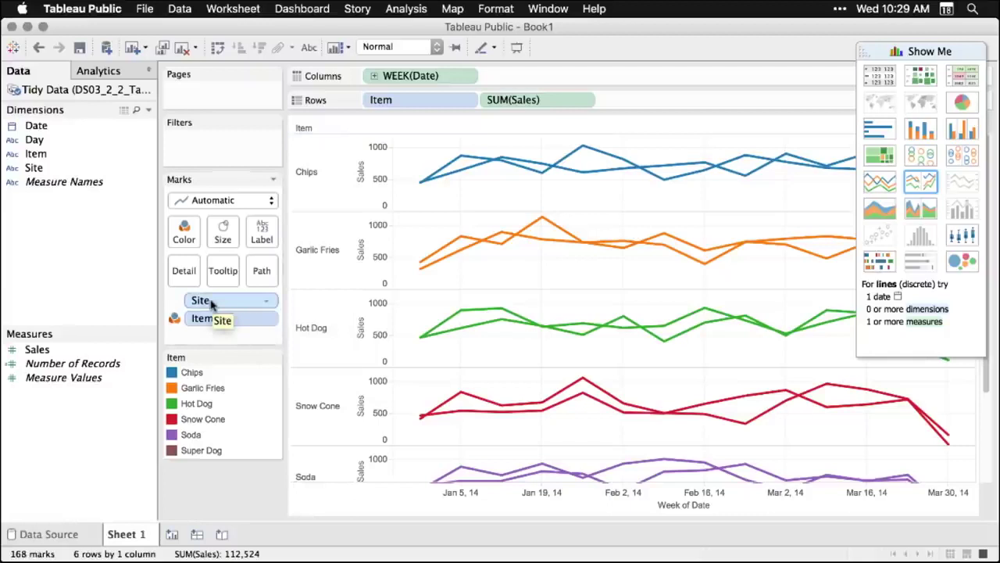
{"action": "left_click_drag", "start_coordinate": [209, 303], "coordinate": [187, 233]}
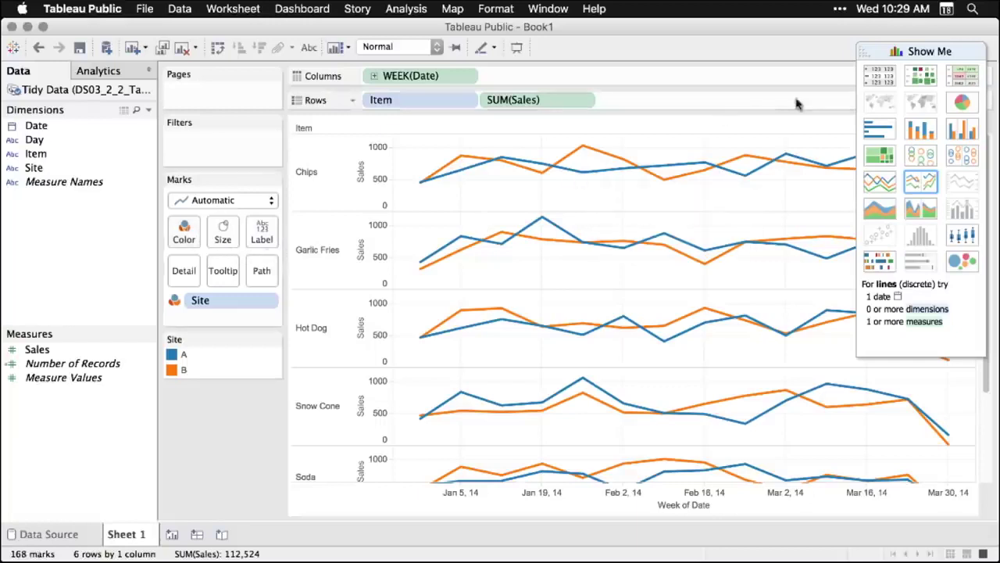
Add an average line to every item's pane of the sales line chart and check the panes
{"action": "left_click", "coordinate": [106, 71]}
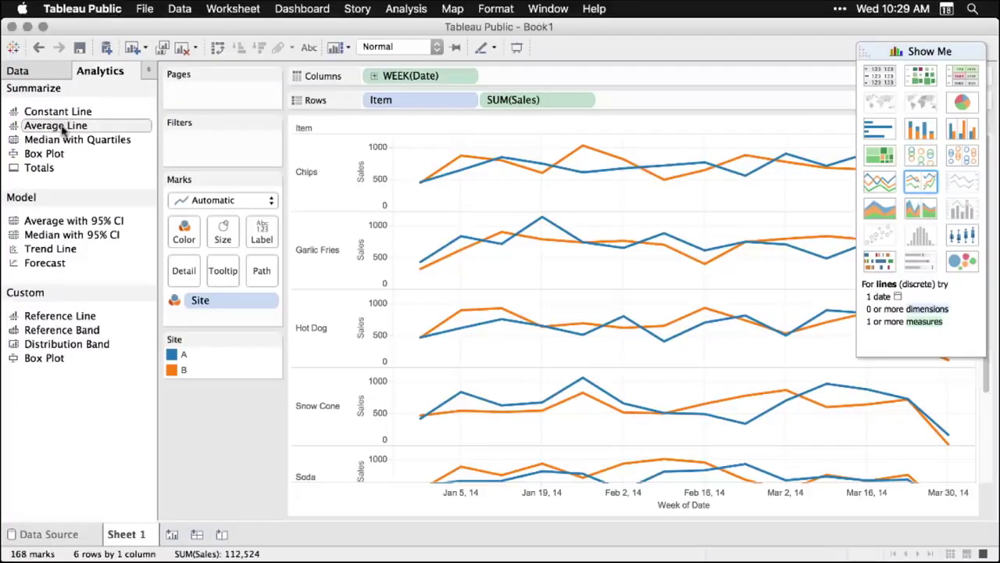
{"action": "left_click_drag", "start_coordinate": [66, 132], "coordinate": [489, 169]}
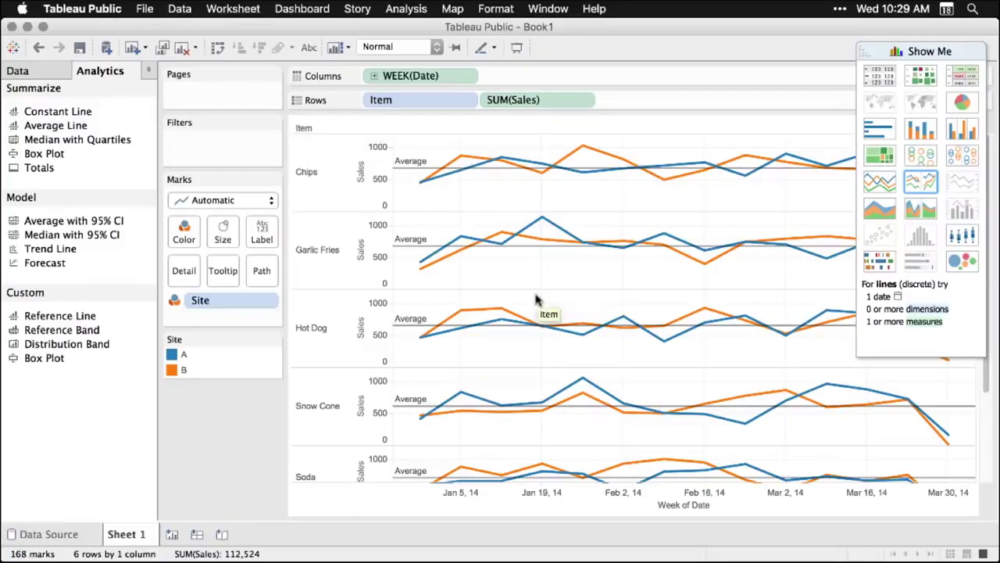
{"action": "scroll", "coordinate": [516, 328], "scroll_direction": "down", "scroll_amount": 3}
{"action": "scroll", "coordinate": [517, 328], "scroll_direction": "up", "scroll_amount": 3}
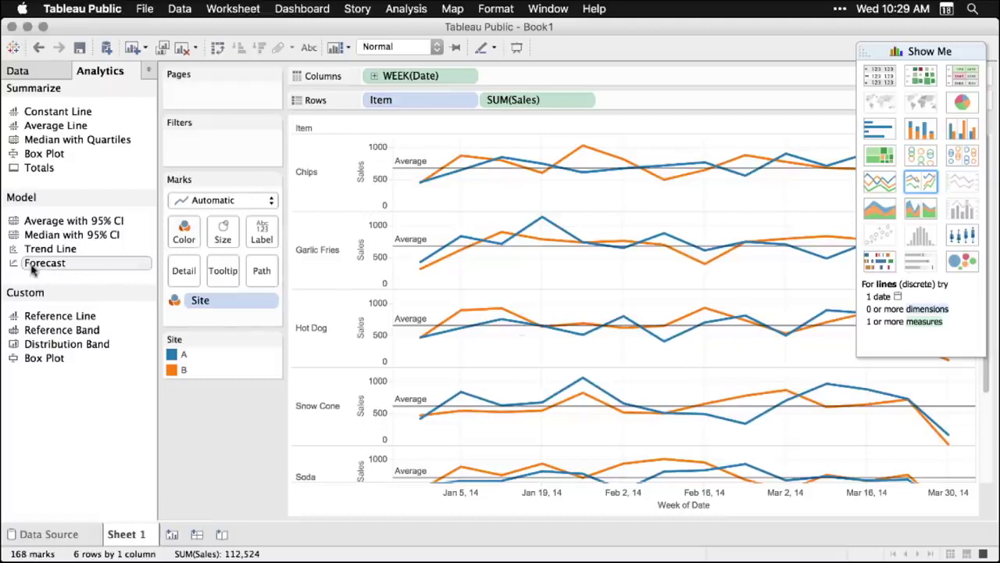
Add a forecast to the sales lines and move the Show Me palette off the forecast area
{"action": "left_click_drag", "start_coordinate": [33, 268], "coordinate": [430, 152]}
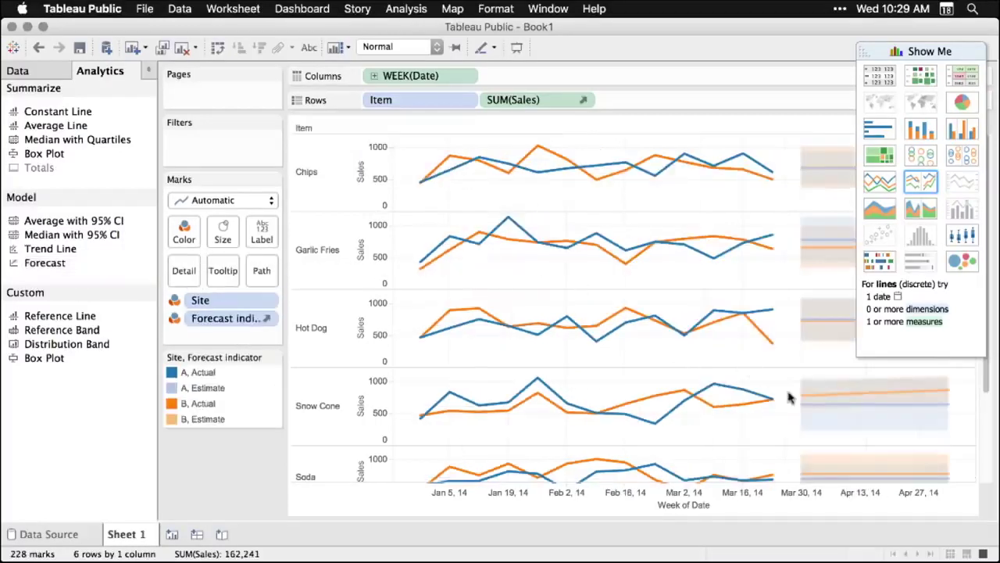
{"action": "left_click_drag", "start_coordinate": [863, 51], "coordinate": [357, 223]}
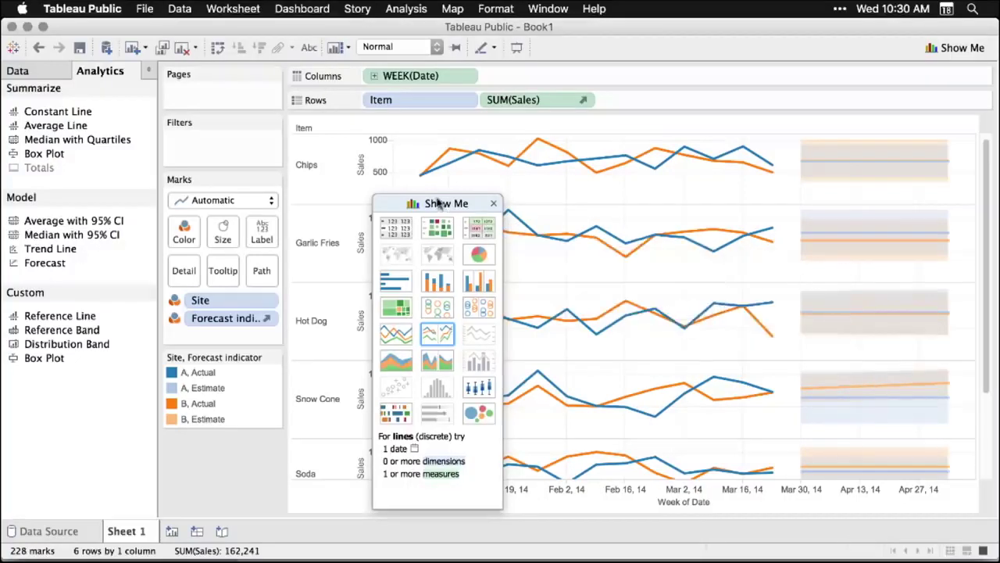
Move the Show Me palette off the sales chart and sign in to Tableau Public with the account e-mail and password to save the workbook
{"action": "left_click_drag", "start_coordinate": [439, 204], "coordinate": [923, 71]}
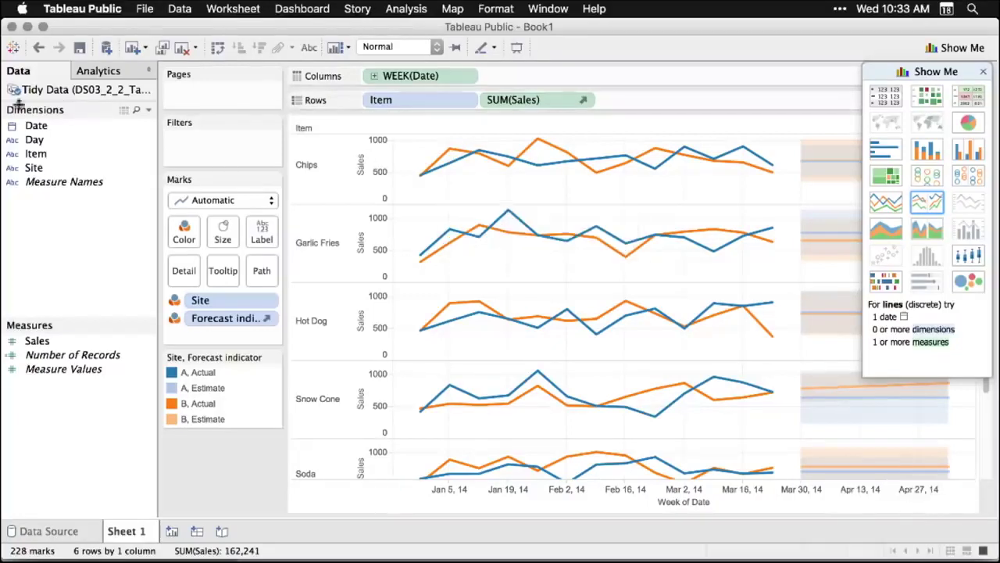
{"action": "left_click", "coordinate": [81, 47]}
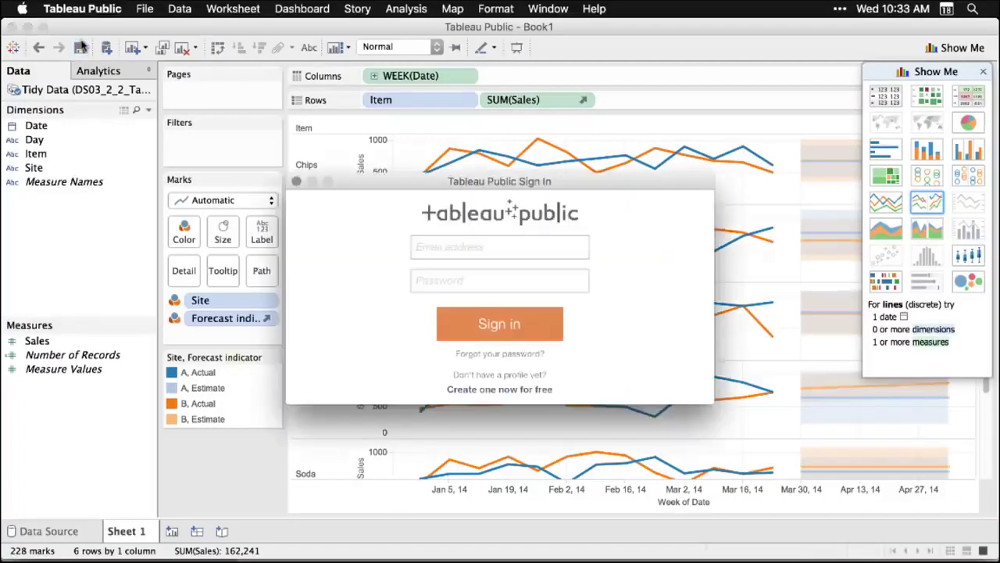
{"action": "key", "text": "super+v"}
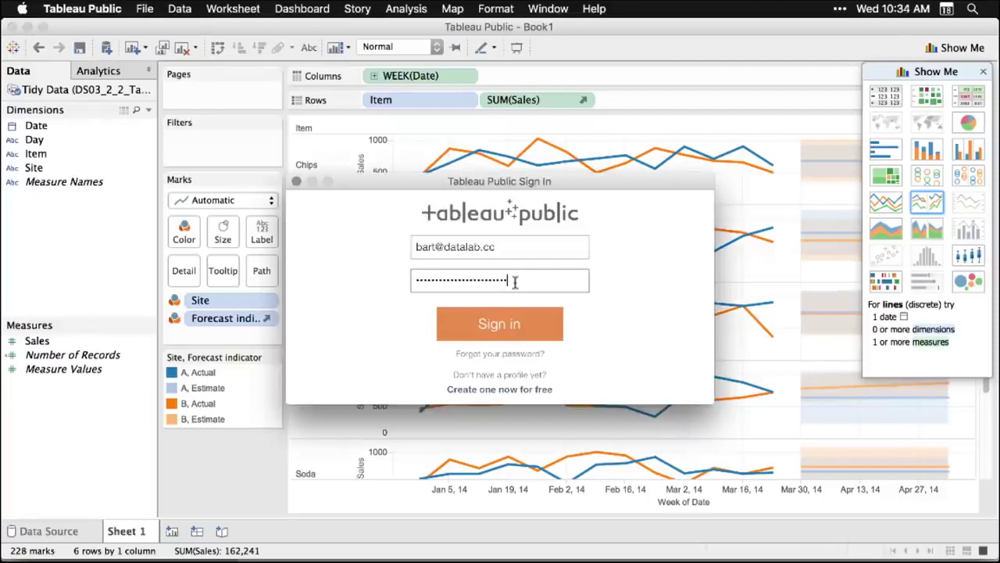
{"action": "left_click", "coordinate": [505, 332]}
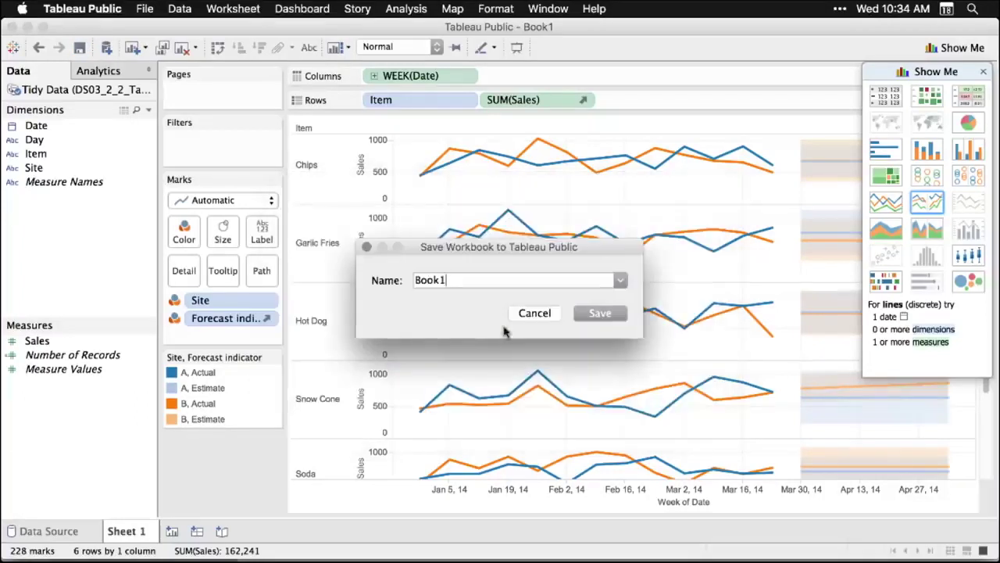
Save the workbook to Tableau Public as DS03_2_2_TableauPublic and close the old author profile page in the browser
{"action": "left_click_drag", "start_coordinate": [459, 279], "coordinate": [388, 279]}
{"action": "type", "text": "DS03_2_2_TableauPublic"}
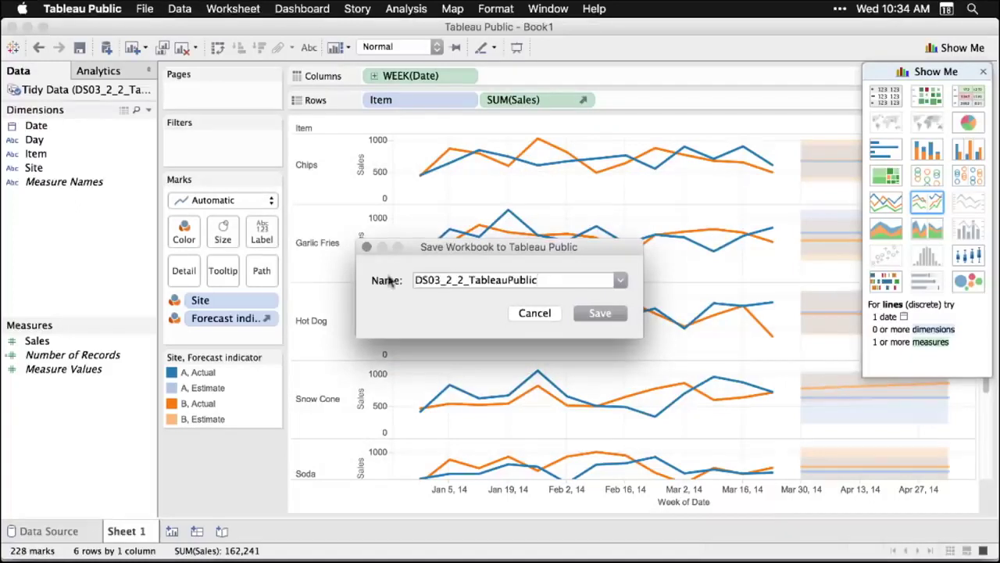
{"action": "left_click", "coordinate": [606, 314]}
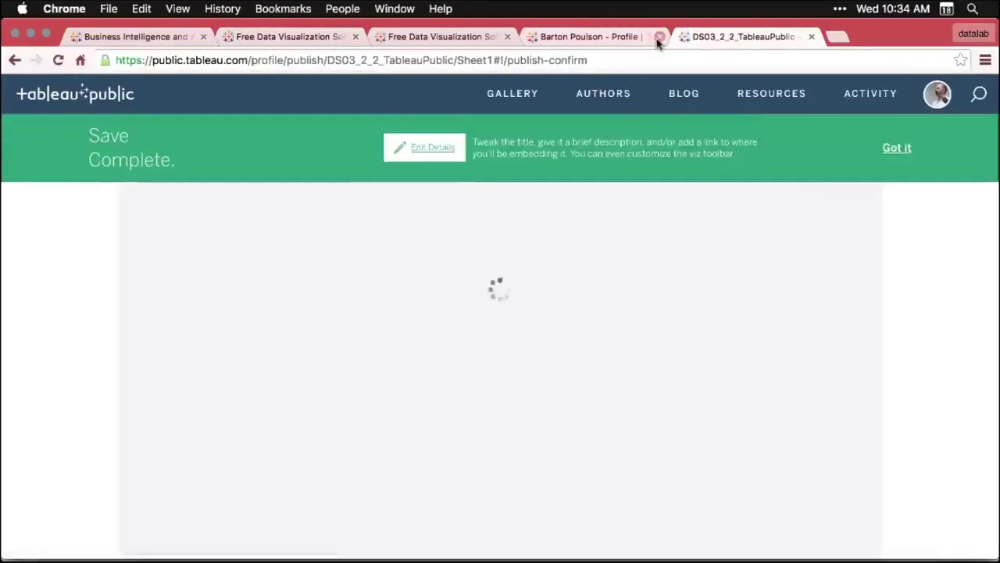
{"action": "left_click", "coordinate": [659, 38]}
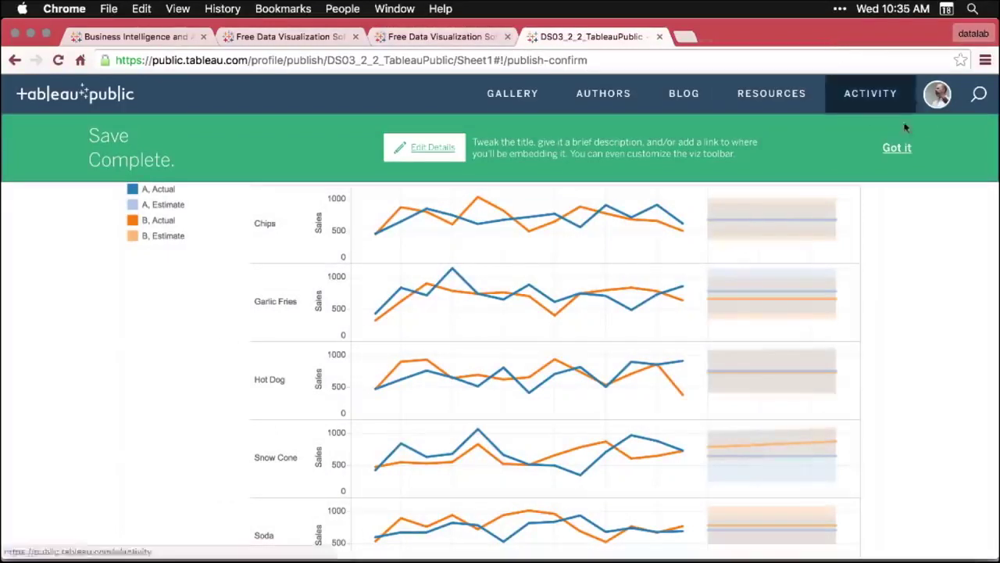
Look over the item panes and forecasts of the published sales chart on its web page
{"action": "left_click", "coordinate": [942, 95]}
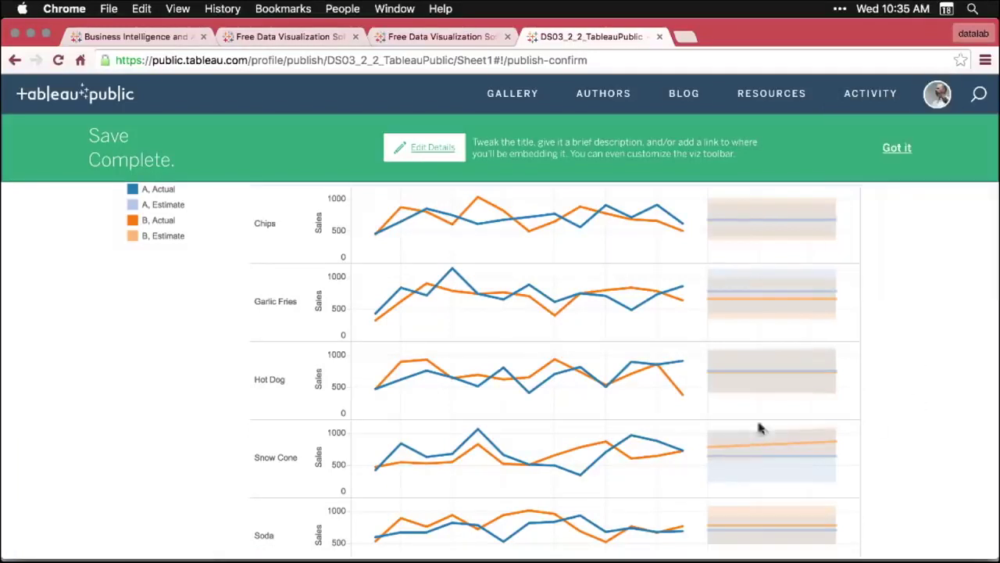
{"action": "scroll", "coordinate": [592, 412], "scroll_direction": "down", "scroll_amount": 1}
{"action": "scroll", "coordinate": [592, 412], "scroll_direction": "down", "scroll_amount": 10}
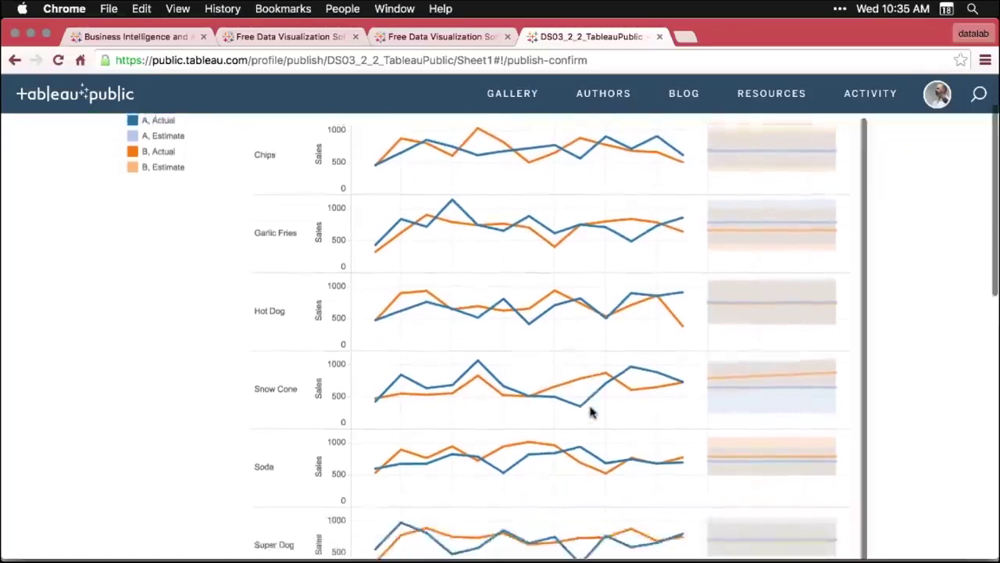
{"action": "scroll", "coordinate": [592, 412], "scroll_direction": "up", "scroll_amount": 10}
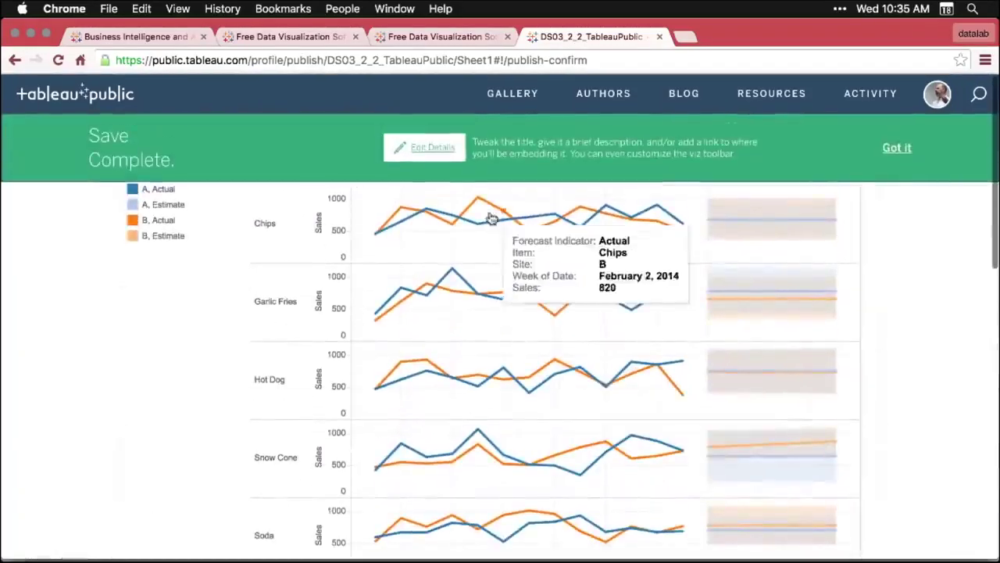
Edit the published workbook's details to show workbook sheets as tabs and save the change
{"action": "left_click", "coordinate": [431, 153]}
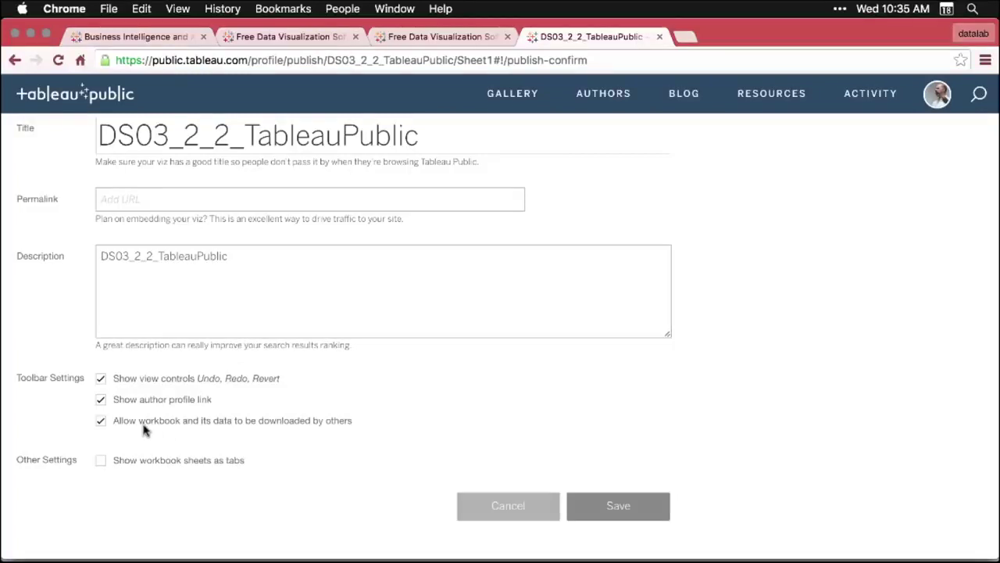
{"action": "left_click", "coordinate": [101, 463]}
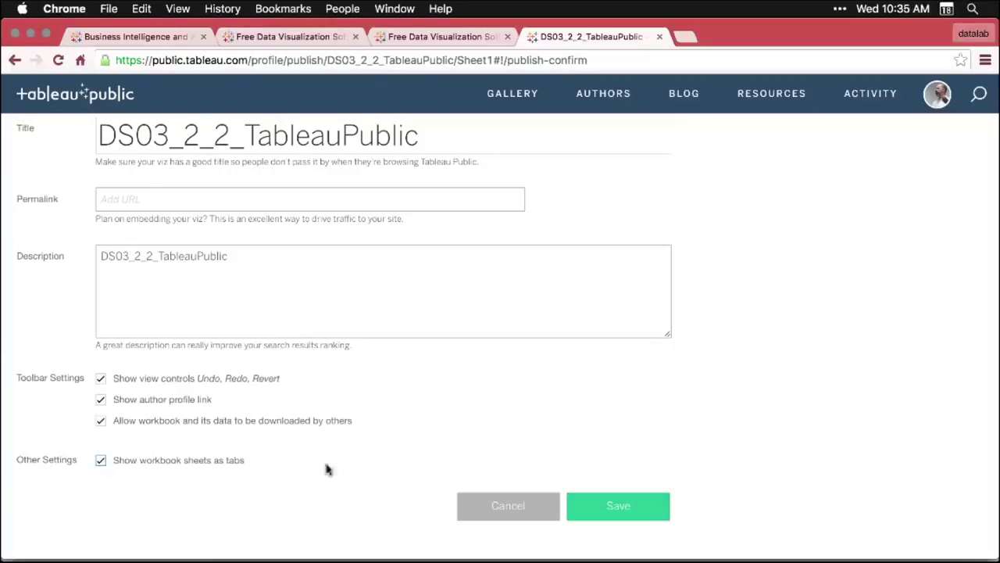
{"action": "left_click", "coordinate": [634, 511]}
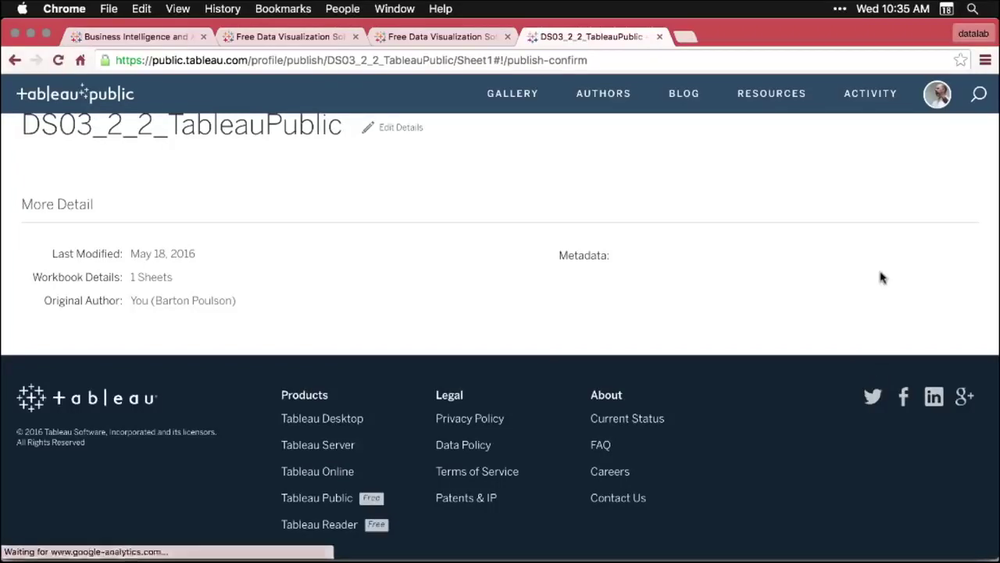
{"action": "scroll", "coordinate": [880, 277], "scroll_direction": "up", "scroll_amount": 5}
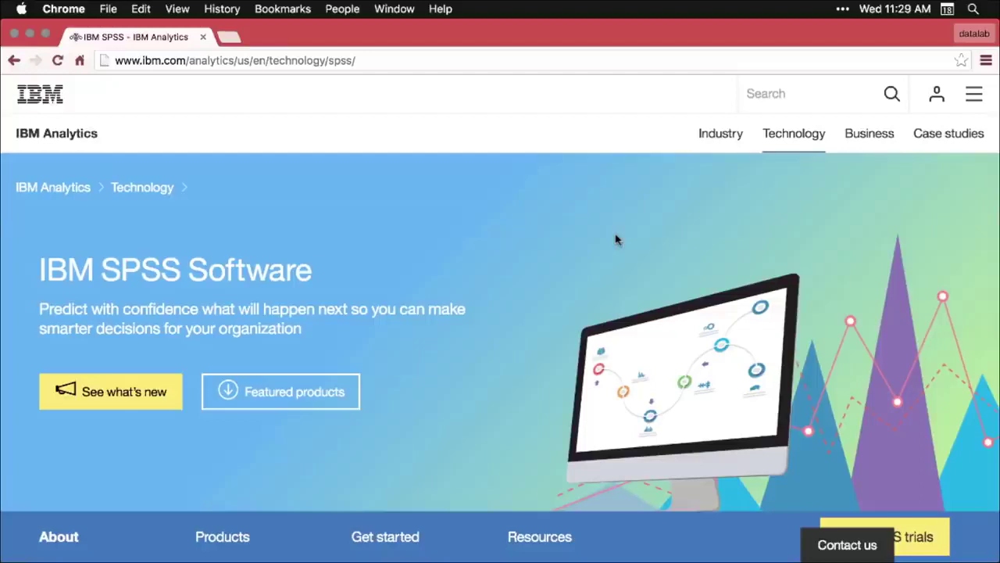
Read through the IBM SPSS Software page down to its overview of analytics capabilities
{"action": "scroll", "coordinate": [615, 240], "scroll_direction": "down", "scroll_amount": 2}
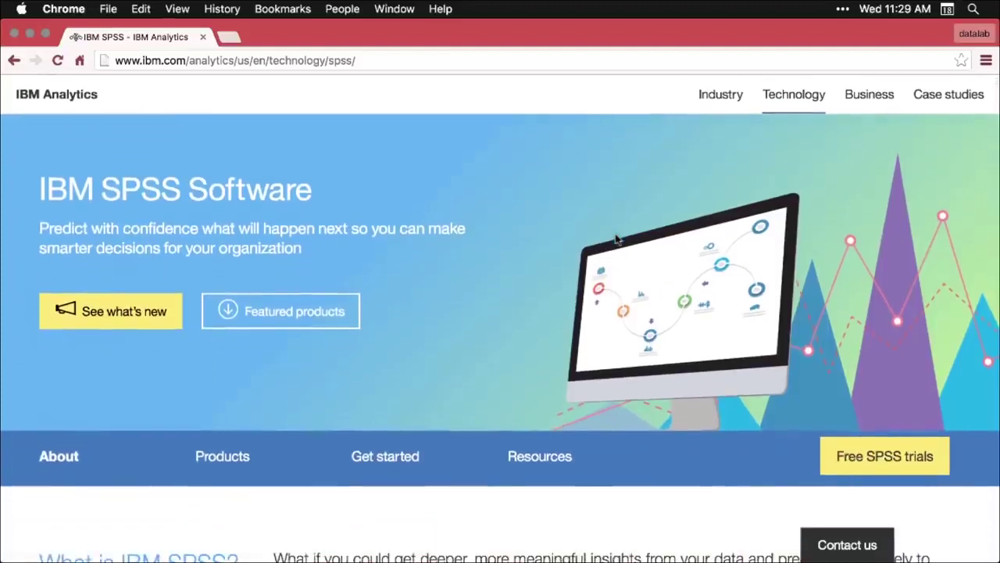
{"action": "scroll", "coordinate": [615, 240], "scroll_direction": "down", "scroll_amount": 1}
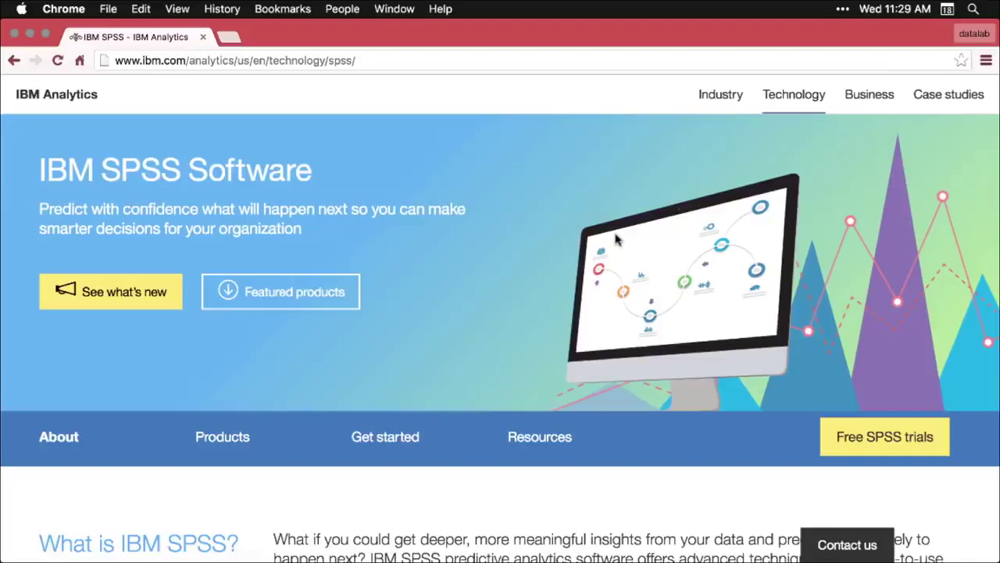
{"action": "scroll", "coordinate": [616, 240], "scroll_direction": "down", "scroll_amount": 3}
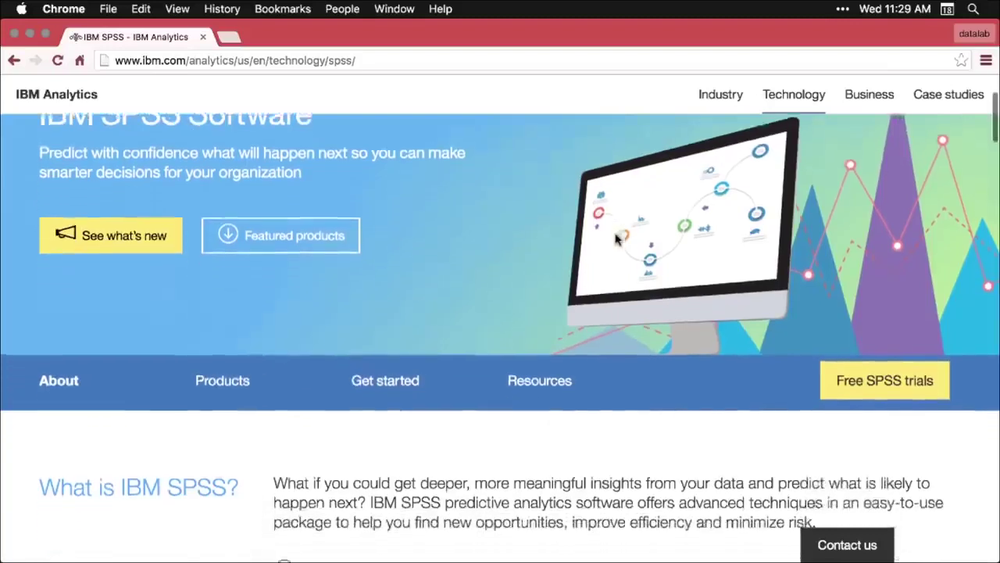
{"action": "scroll", "coordinate": [616, 239], "scroll_direction": "down", "scroll_amount": 6}
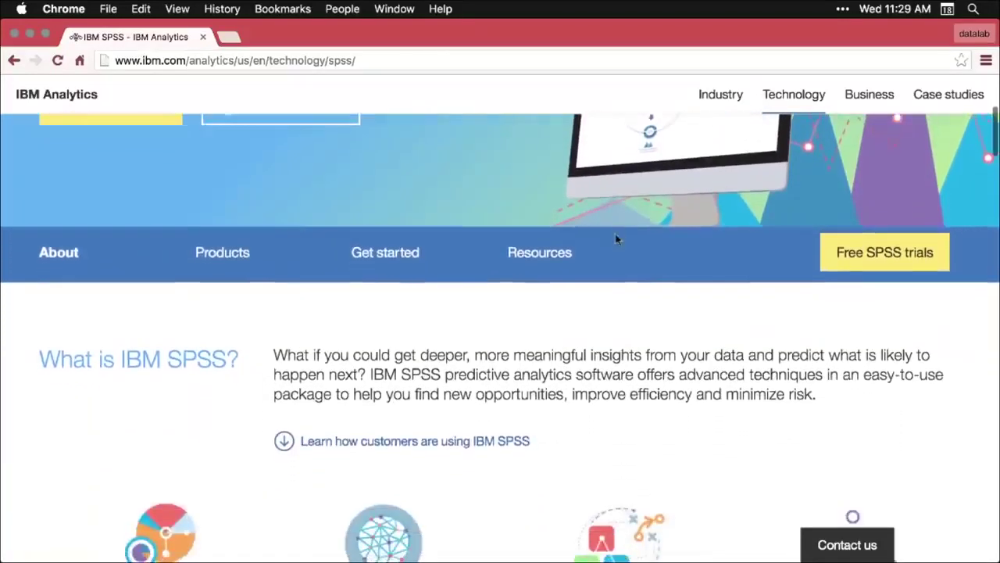
{"action": "scroll", "coordinate": [616, 239], "scroll_direction": "down", "scroll_amount": 2}
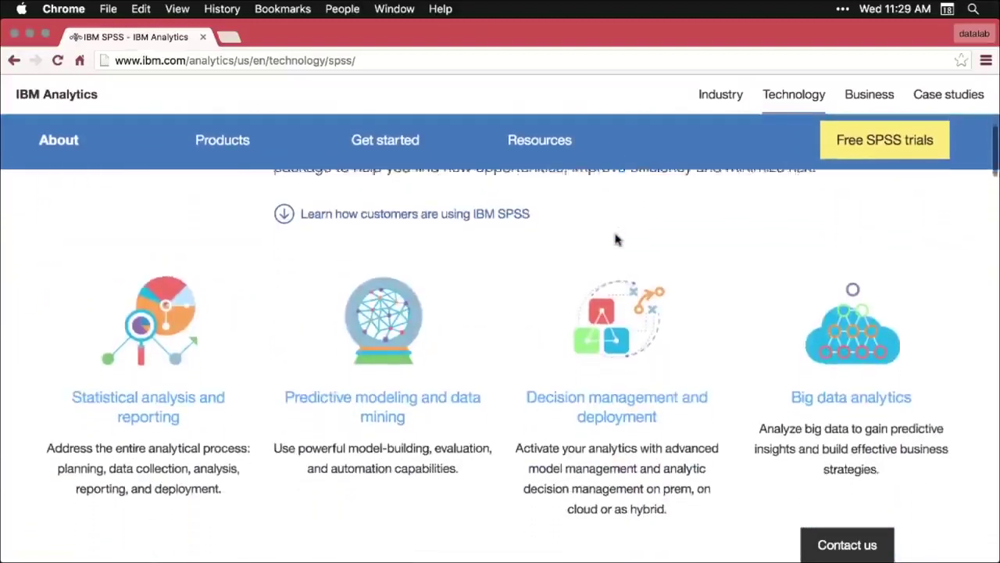
{"action": "scroll", "coordinate": [616, 239], "scroll_direction": "down", "scroll_amount": 1}
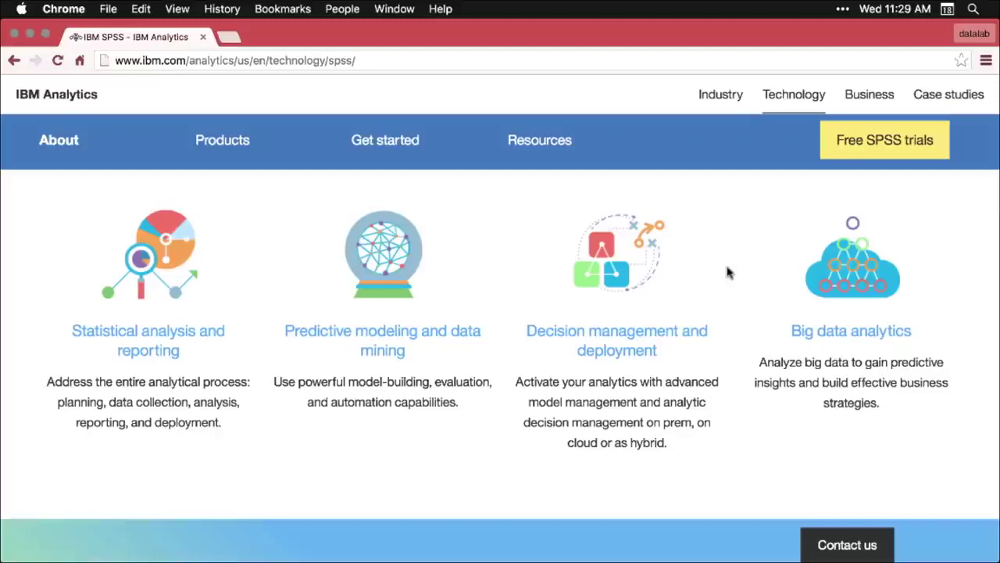
Switch to SPSS Statistics, dismiss its welcome dialog, and open marketvalues.sav from the Samples/English folder in Path Finder to browse its rows
{"action": "key", "text": "super+Tab"}
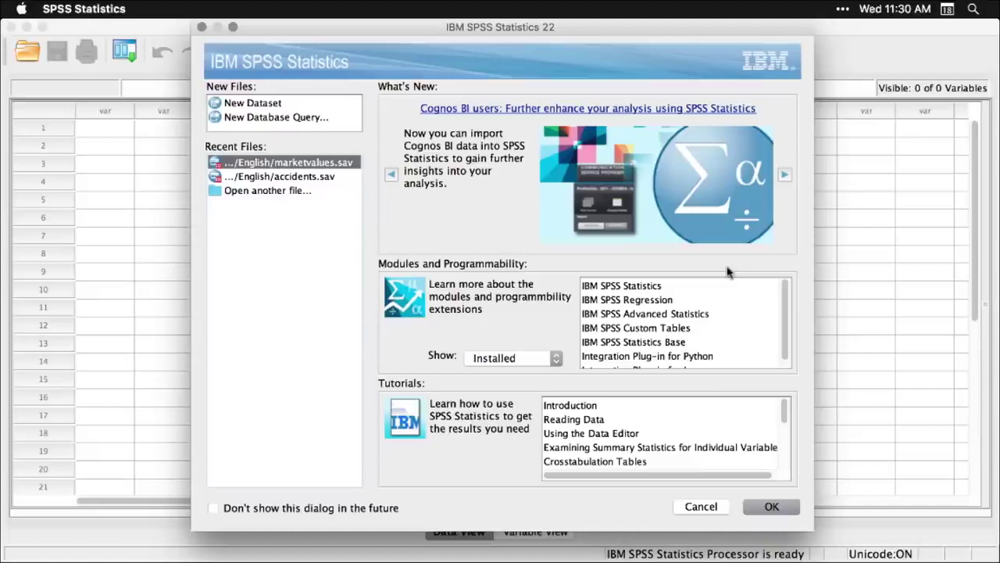
{"action": "left_click", "coordinate": [700, 506]}
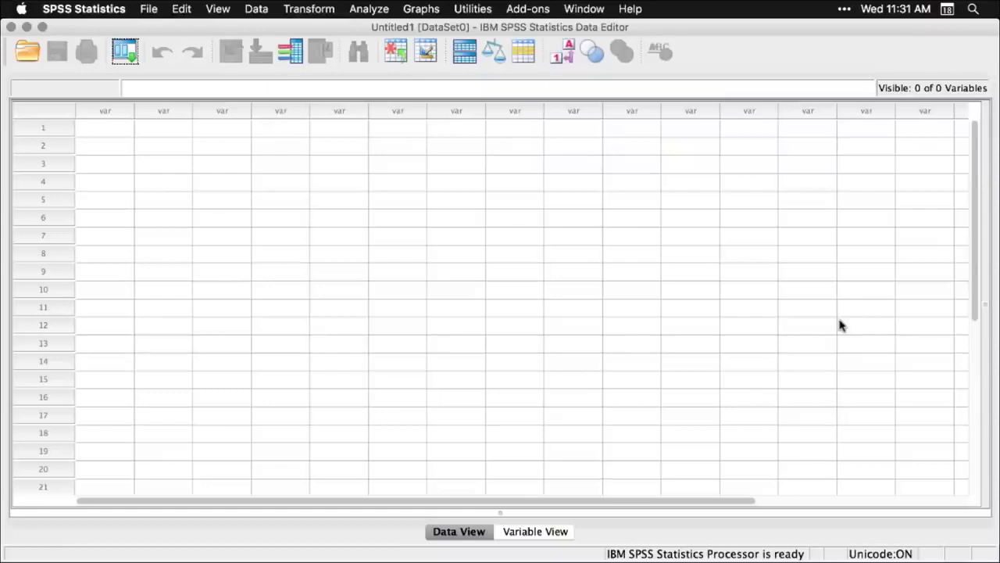
{"action": "key", "text": "super+Tab"}
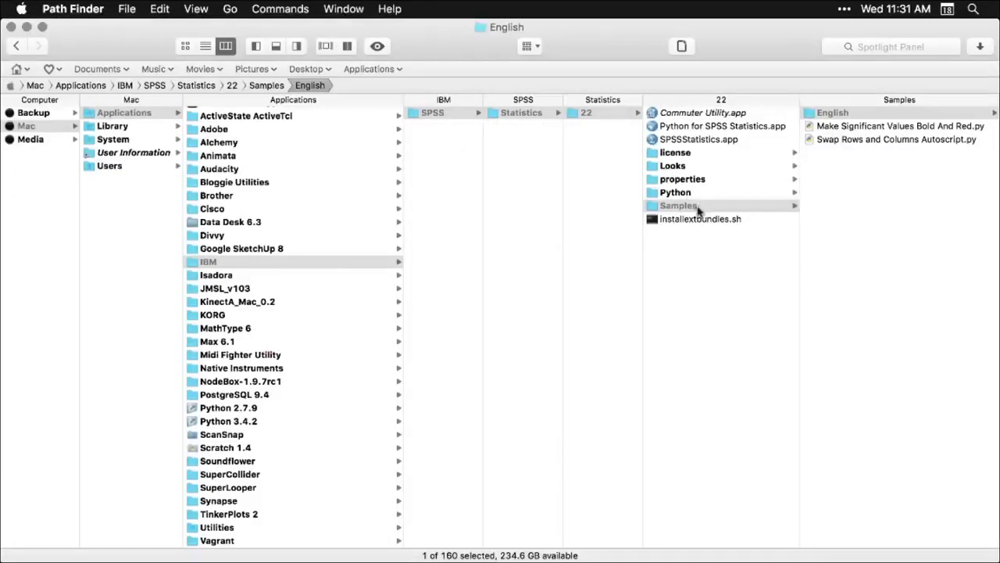
{"action": "left_click", "coordinate": [902, 118]}
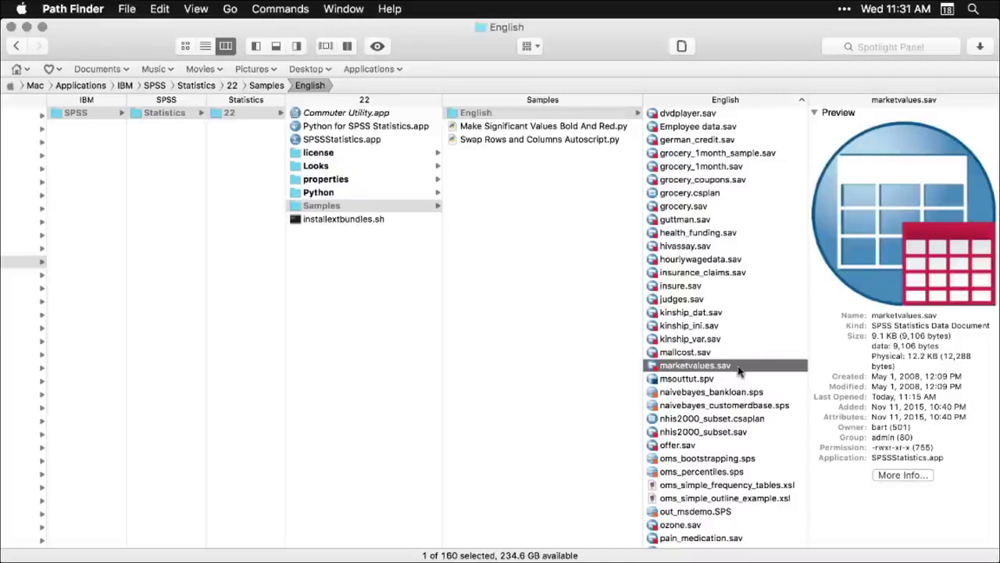
{"action": "double_click", "coordinate": [647, 368]}
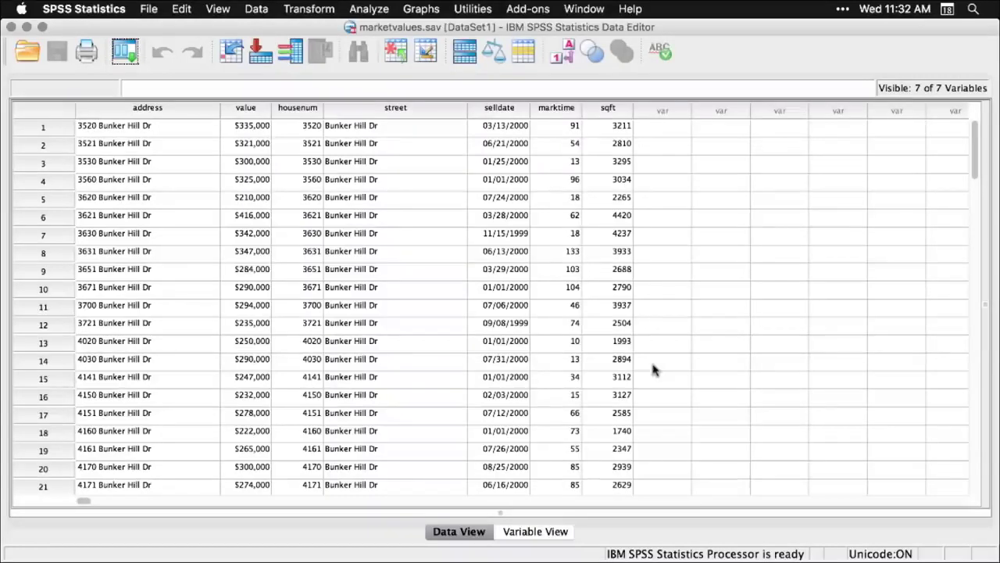
{"action": "scroll", "coordinate": [654, 371], "scroll_direction": "down", "scroll_amount": 10}
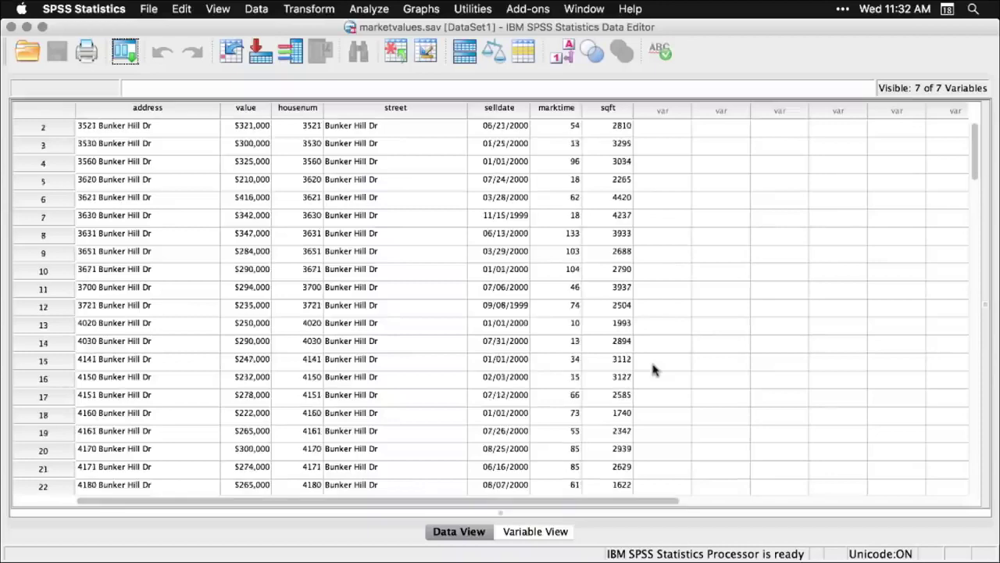
{"action": "scroll", "coordinate": [655, 371], "scroll_direction": "down", "scroll_amount": 7}
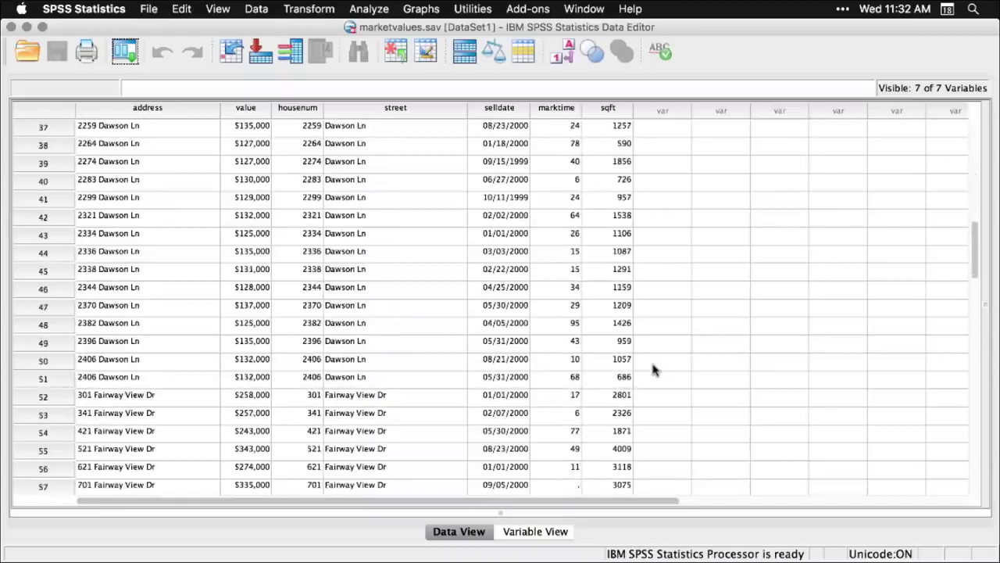
{"action": "scroll", "coordinate": [654, 371], "scroll_direction": "up", "scroll_amount": 18}
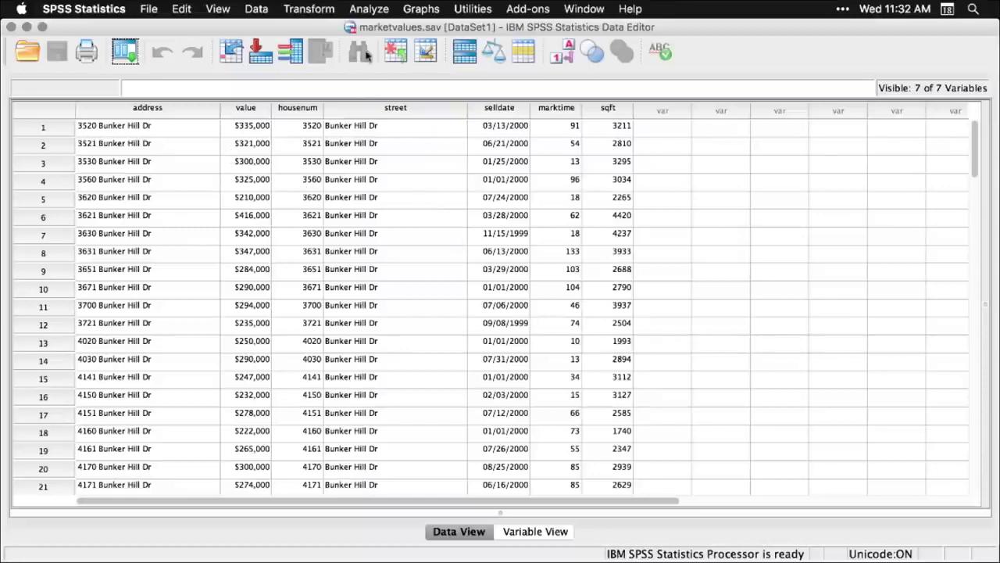
Create a legacy histogram of Purchase Price [value] with a normal curve displayed
{"action": "left_click", "coordinate": [422, 8]}
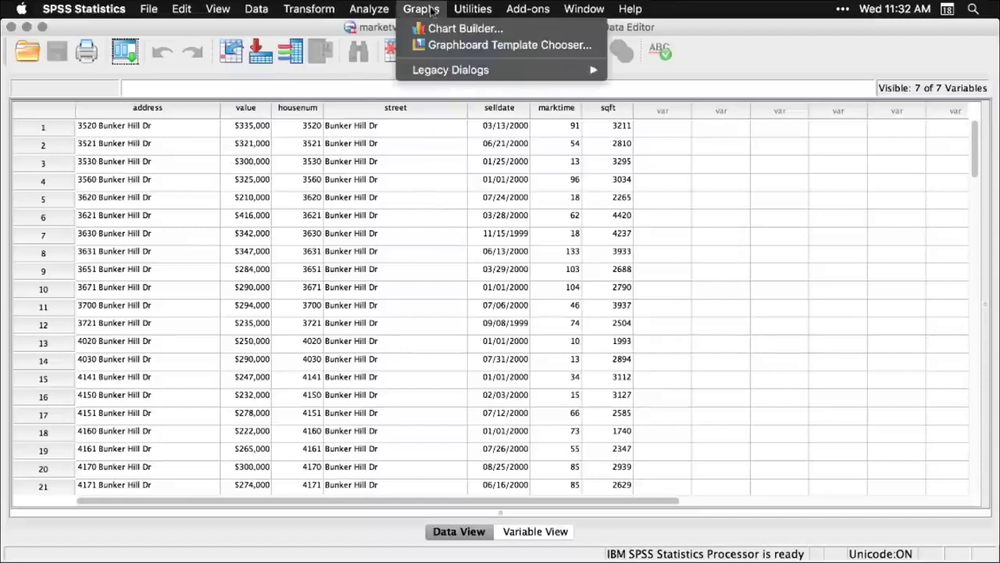
{"action": "mouse_move", "coordinate": [441, 70]}
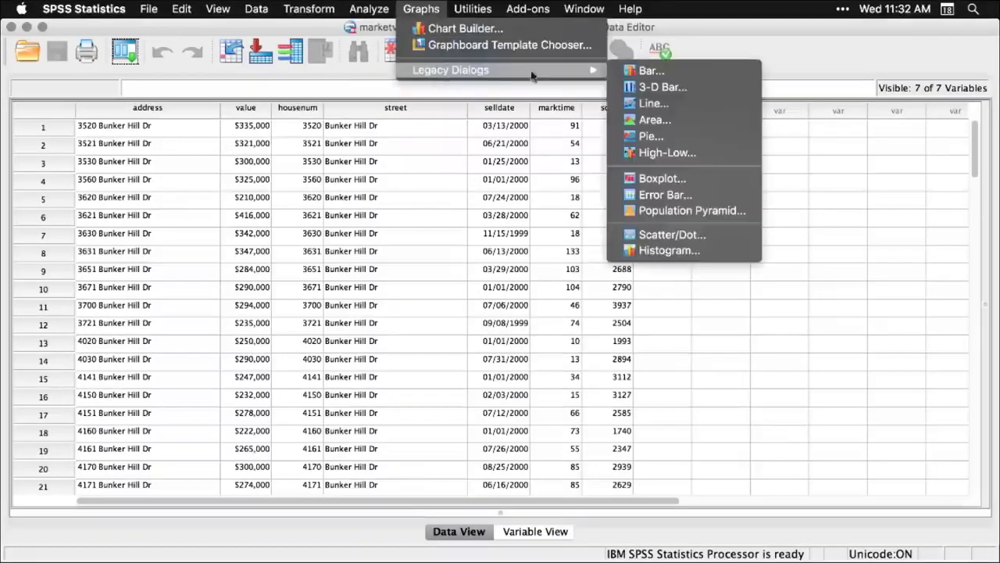
{"action": "left_click", "coordinate": [655, 251]}
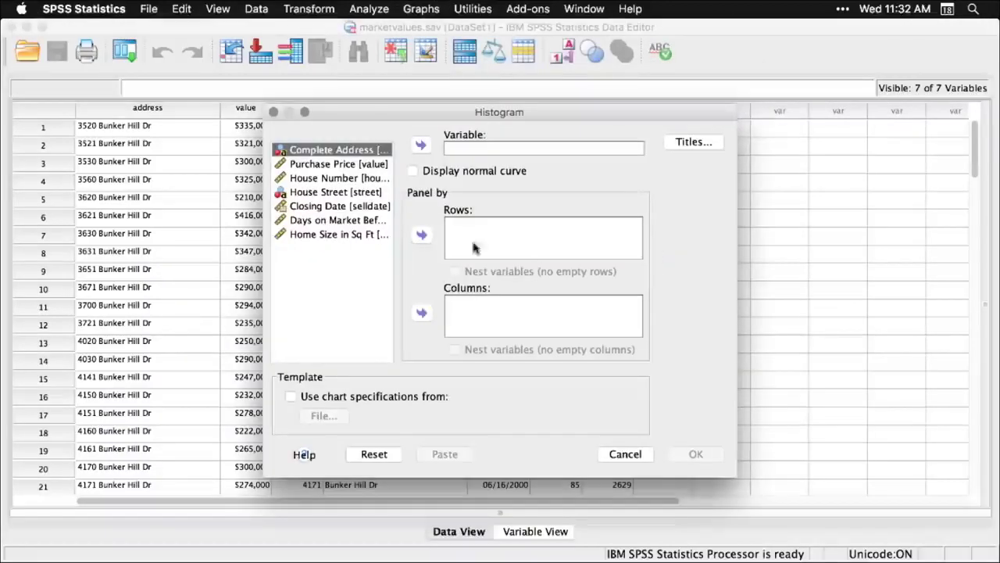
{"action": "left_click", "coordinate": [358, 164]}
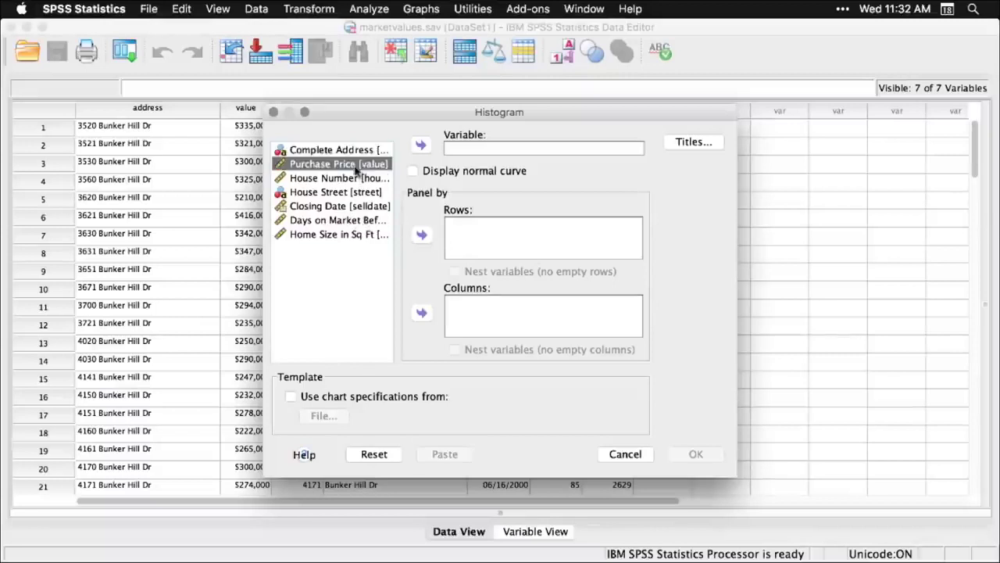
{"action": "left_click", "coordinate": [422, 146]}
{"action": "left_click", "coordinate": [412, 170]}
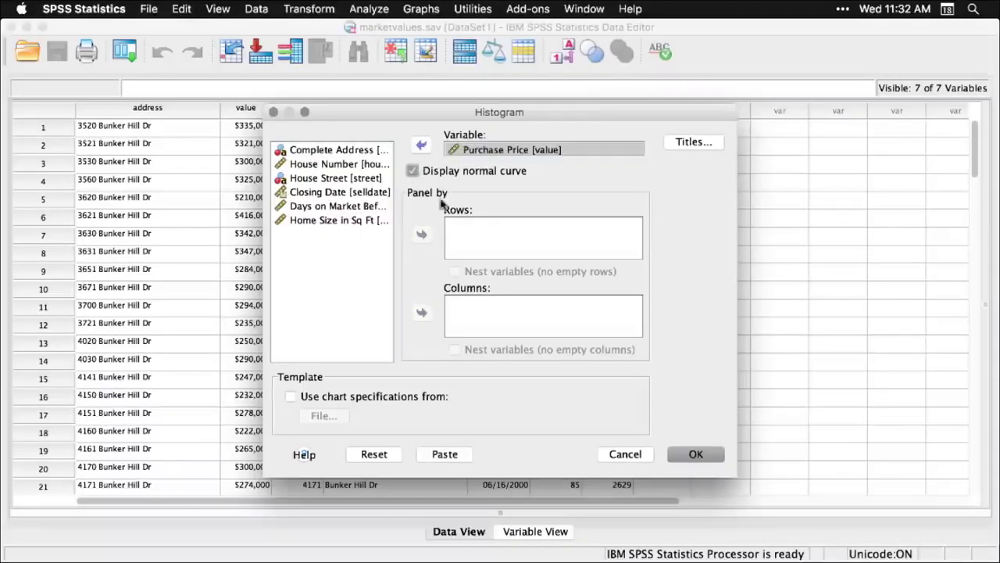
{"action": "left_click", "coordinate": [697, 455]}
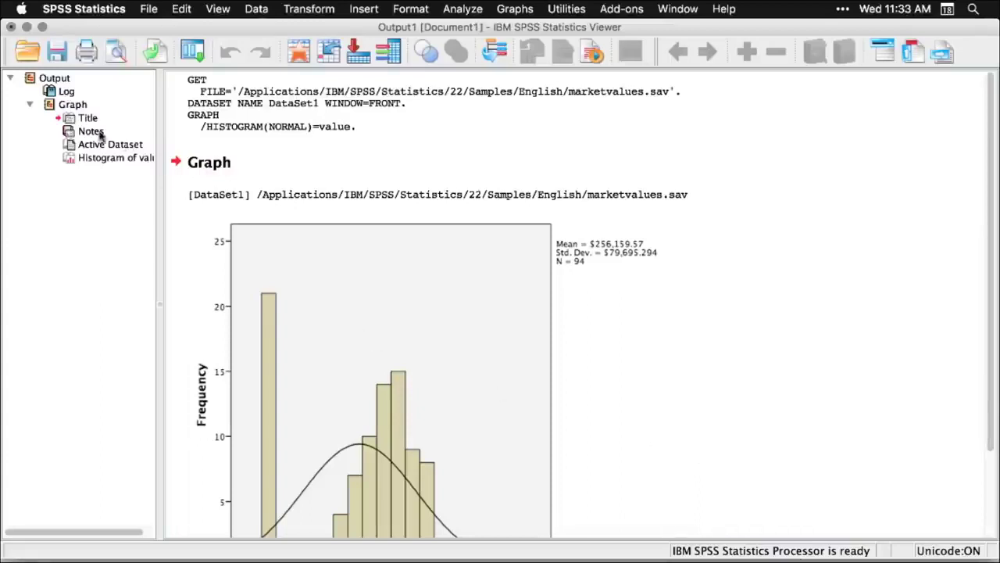
{"action": "scroll", "coordinate": [100, 134], "scroll_direction": "right", "scroll_amount": 2}
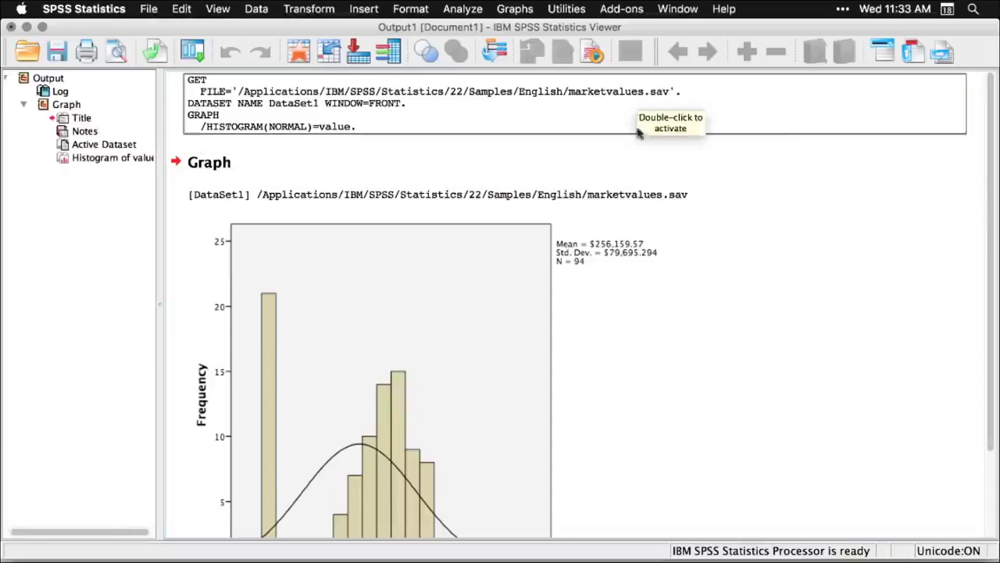
Return to the marketvalues.sav data and run an Explore analysis with Purchase Price [value] as the dependent variable, displaying both statistics and plots
{"action": "scroll", "coordinate": [688, 286], "scroll_direction": "down", "scroll_amount": 3}
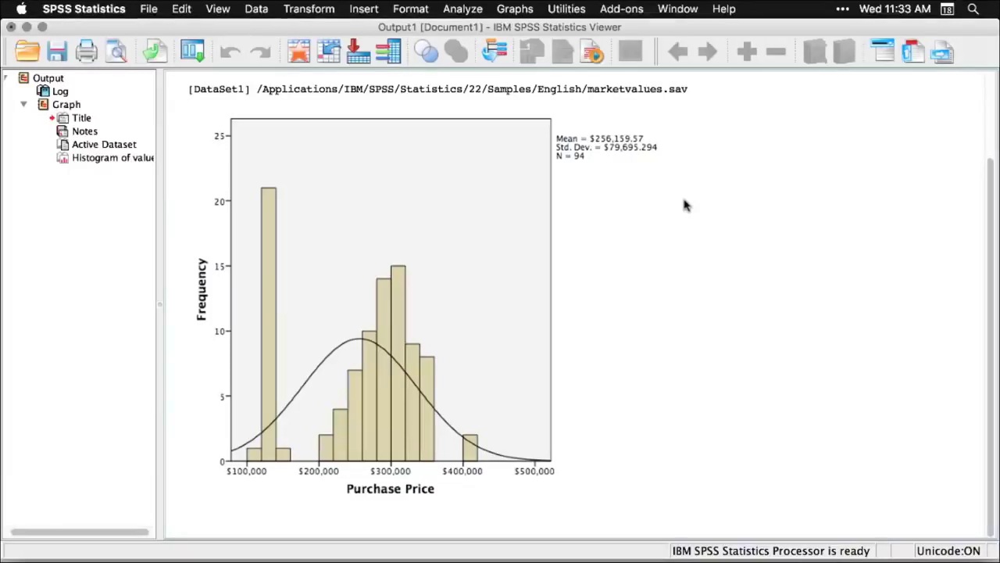
{"action": "key", "text": "super+grave"}
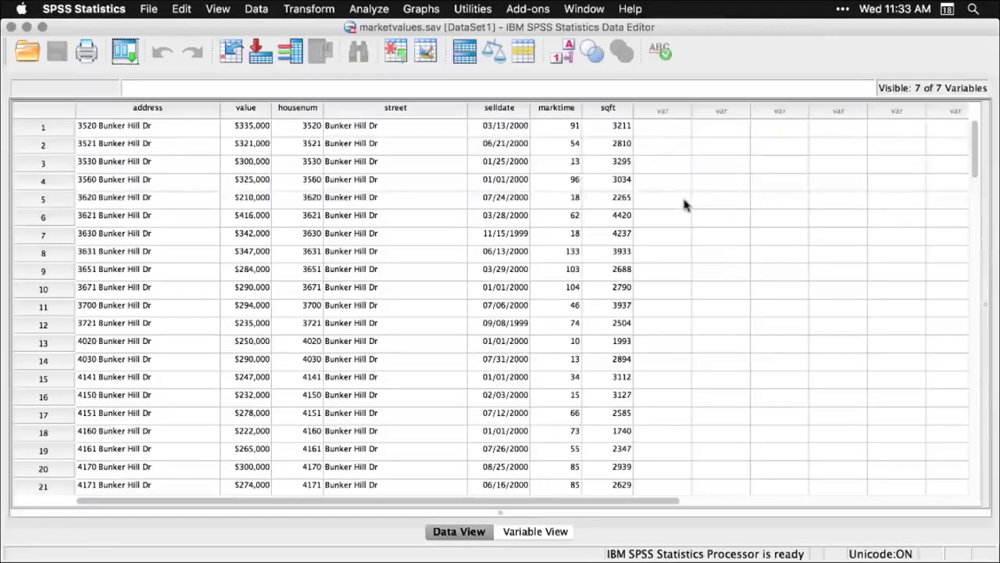
{"action": "left_click", "coordinate": [379, 10]}
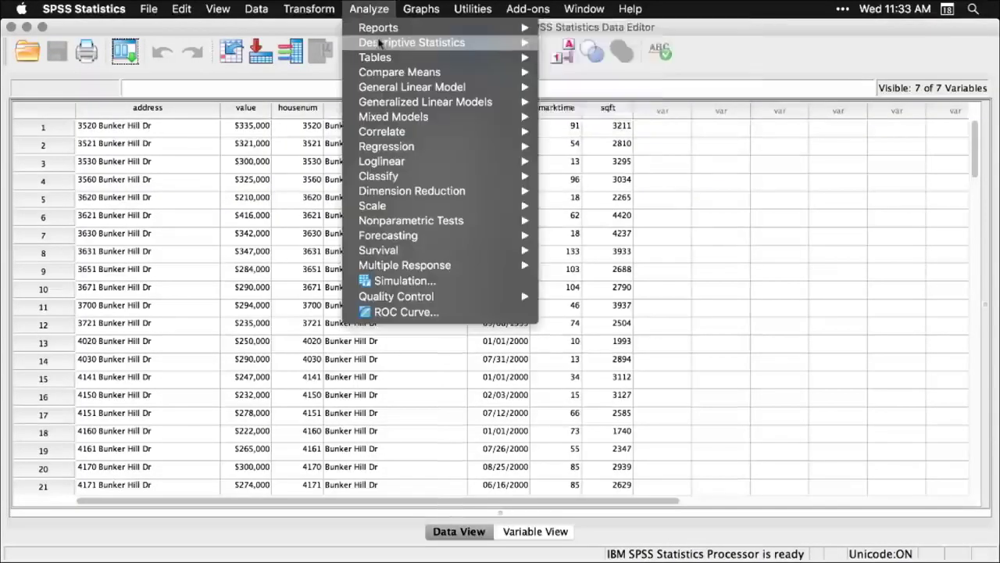
{"action": "mouse_move", "coordinate": [380, 45]}
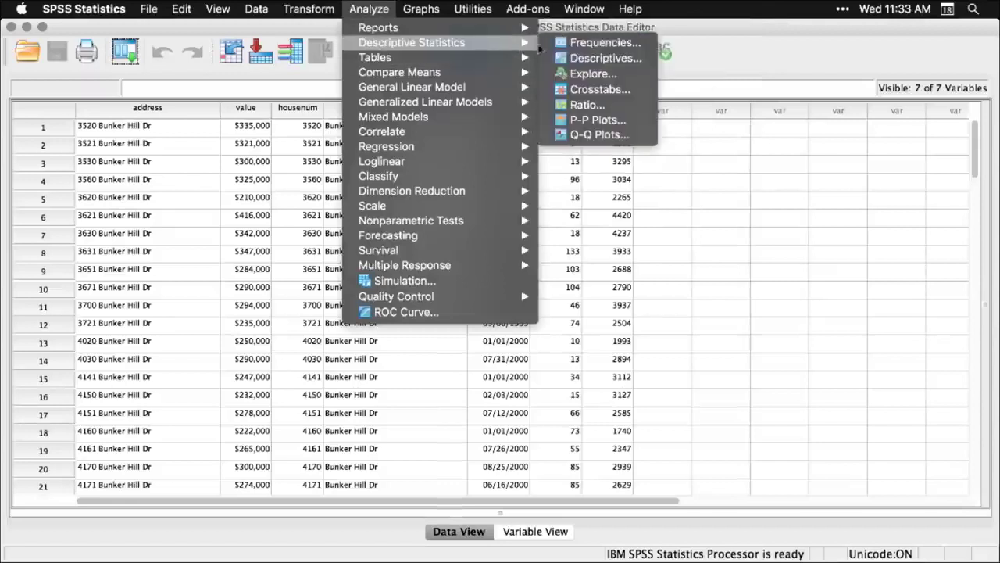
{"action": "left_click", "coordinate": [590, 75]}
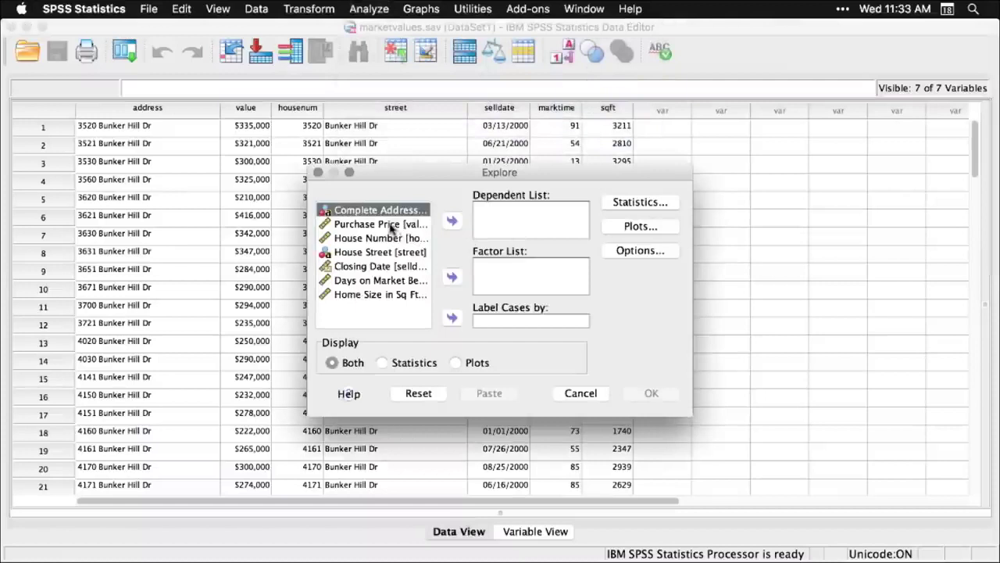
{"action": "left_click", "coordinate": [391, 225]}
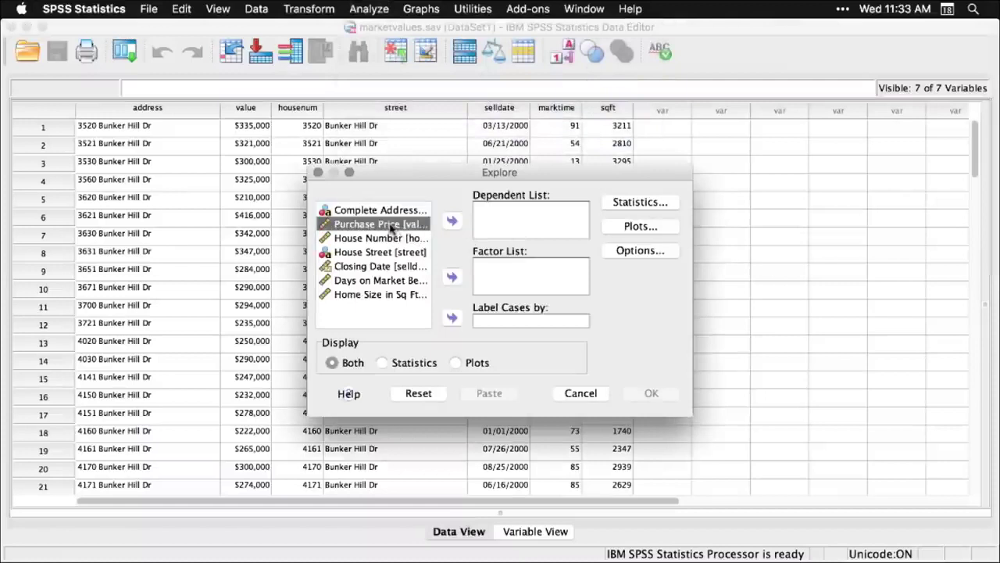
{"action": "left_click", "coordinate": [448, 223]}
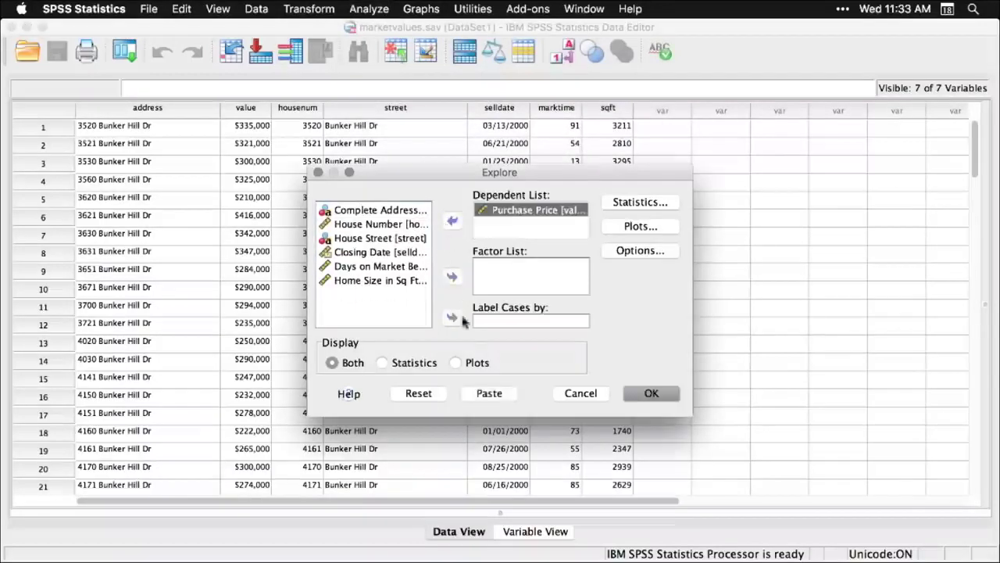
{"action": "left_click", "coordinate": [651, 395]}
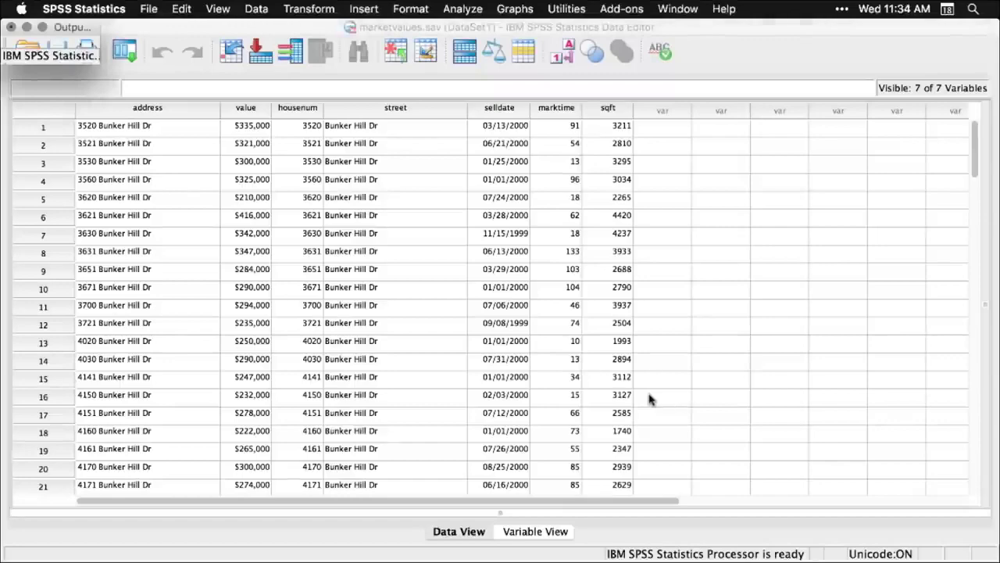
Review the Explore tables, stem-and-leaf plot and boxplot for Purchase Price, plus the logged commands behind the histogram and the Explore analysis
{"action": "scroll", "coordinate": [649, 399], "scroll_direction": "up", "scroll_amount": 10}
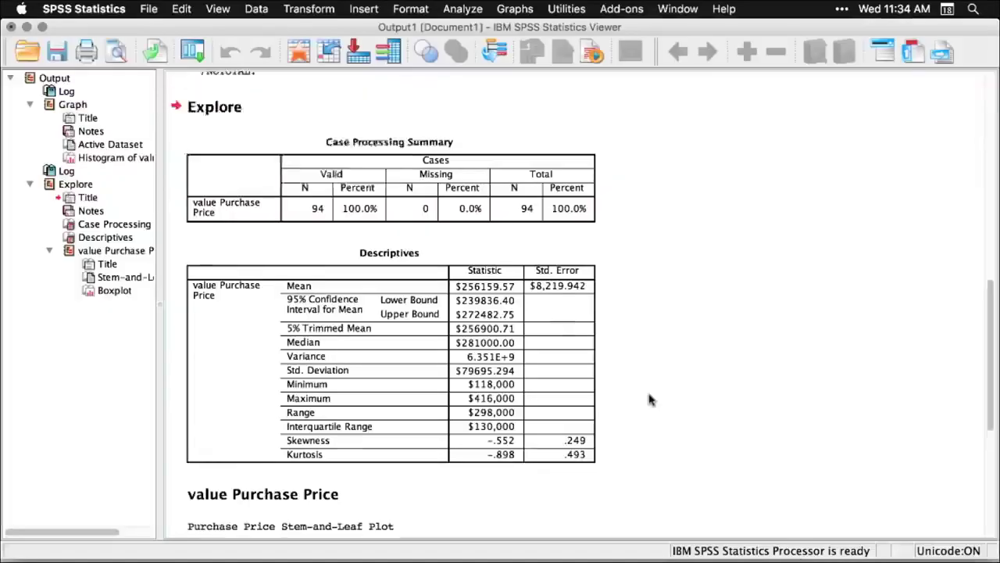
{"action": "scroll", "coordinate": [648, 399], "scroll_direction": "down", "scroll_amount": 5}
{"action": "scroll", "coordinate": [648, 400], "scroll_direction": "down", "scroll_amount": 10}
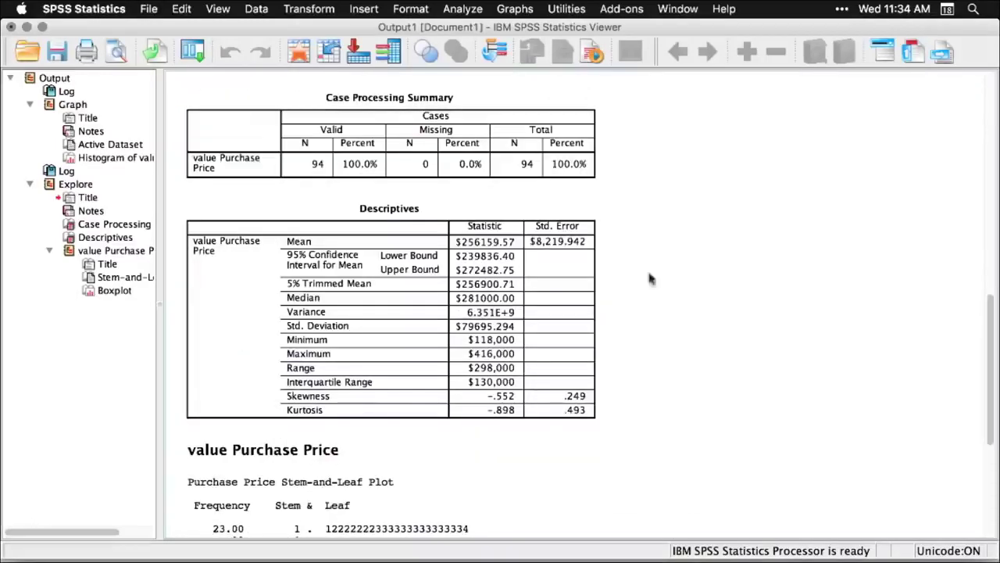
{"action": "scroll", "coordinate": [633, 191], "scroll_direction": "down", "scroll_amount": 5}
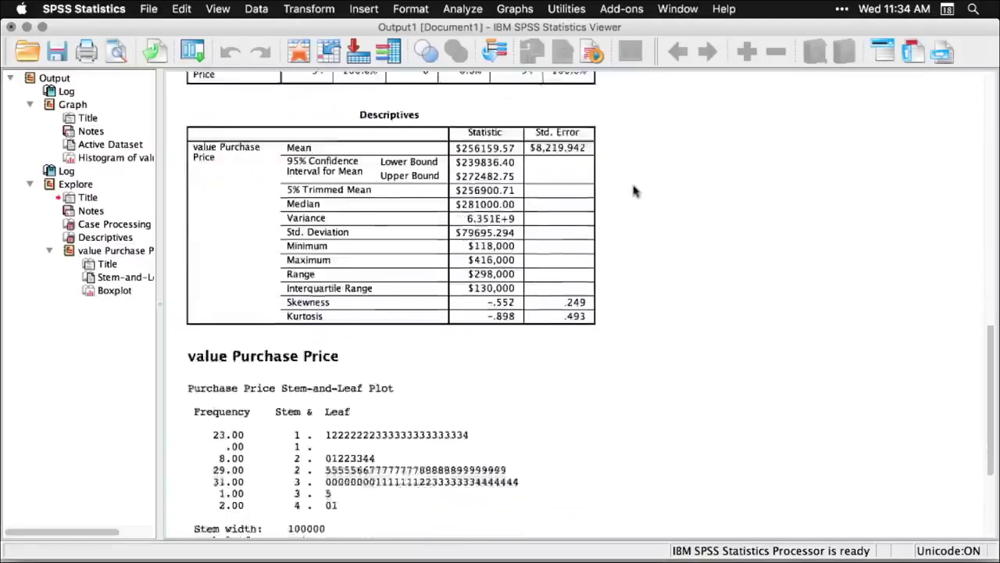
{"action": "scroll", "coordinate": [633, 191], "scroll_direction": "down", "scroll_amount": 8}
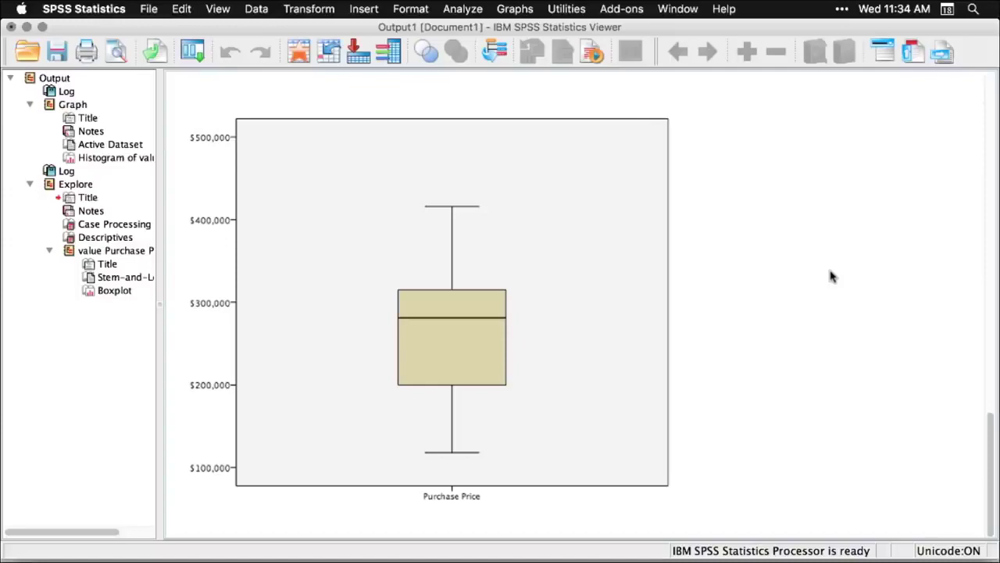
{"action": "scroll", "coordinate": [831, 275], "scroll_direction": "up", "scroll_amount": 15}
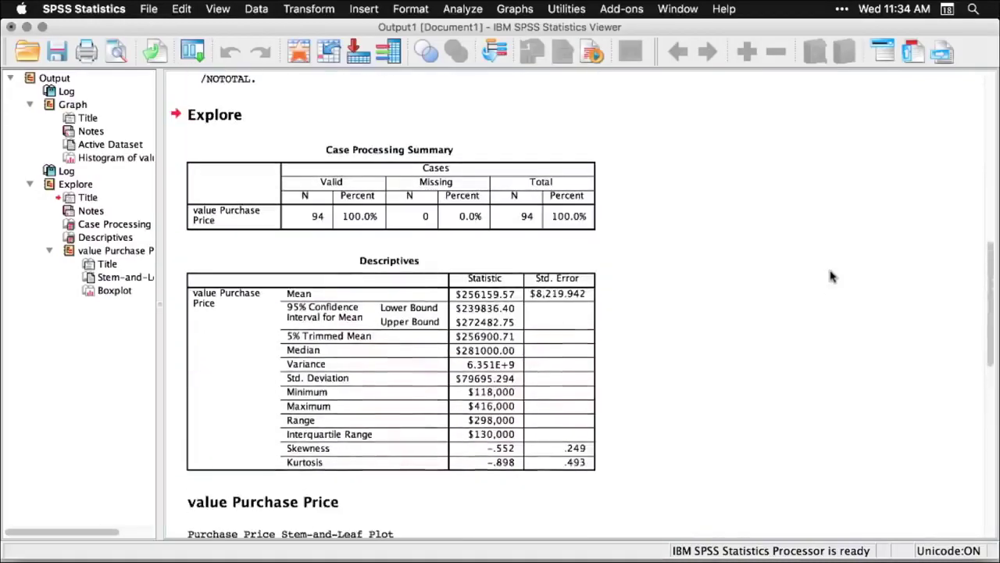
{"action": "scroll", "coordinate": [830, 275], "scroll_direction": "up", "scroll_amount": 20}
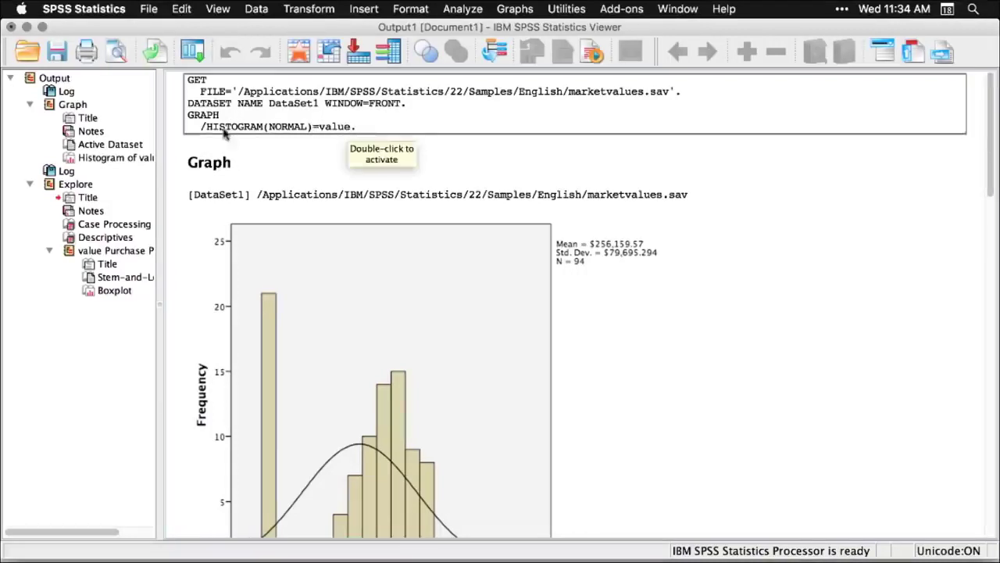
{"action": "scroll", "coordinate": [766, 340], "scroll_direction": "down", "scroll_amount": 1}
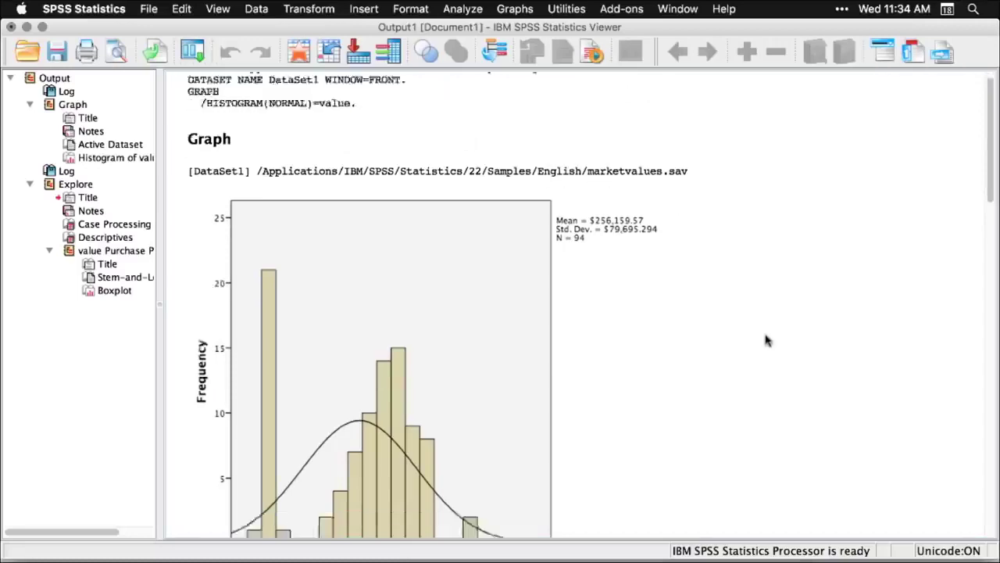
{"action": "scroll", "coordinate": [765, 340], "scroll_direction": "down", "scroll_amount": 10}
{"action": "scroll", "coordinate": [766, 340], "scroll_direction": "up", "scroll_amount": 5}
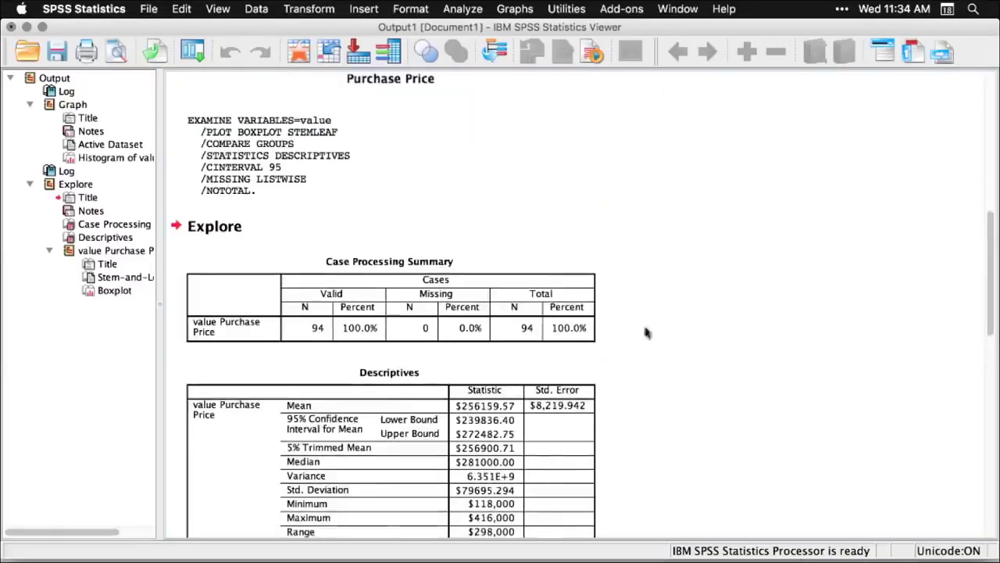
{"action": "left_click", "coordinate": [297, 148]}
{"action": "left_click", "coordinate": [760, 291]}
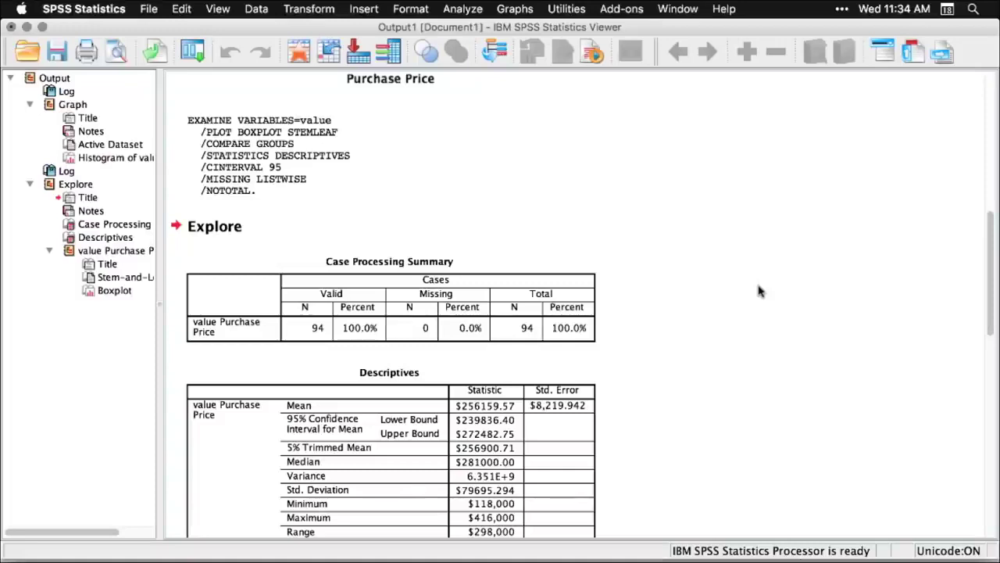
Create a new syntax file and collapse the lower message pane so the code area fills the editor
{"action": "left_click", "coordinate": [149, 10]}
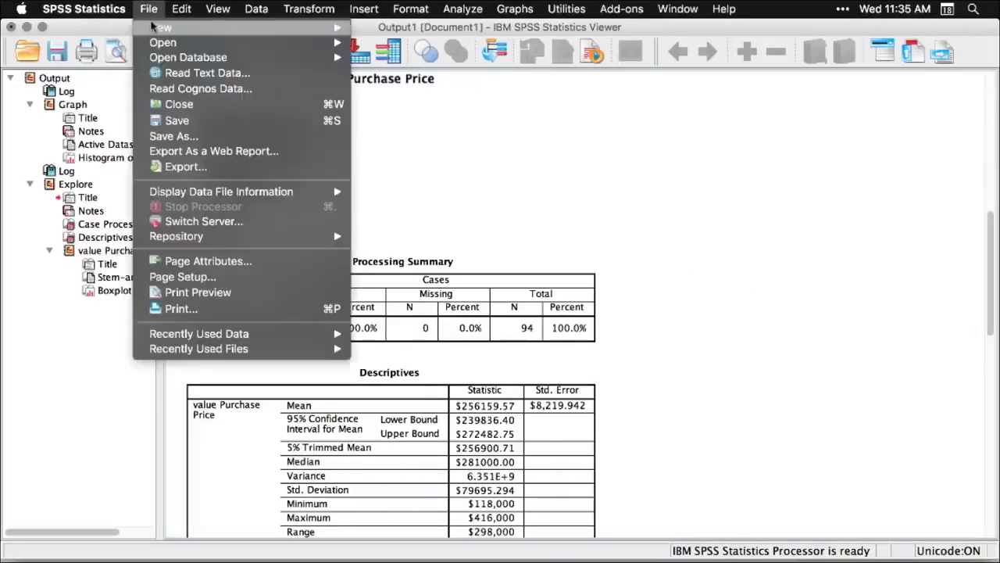
{"action": "mouse_move", "coordinate": [380, 31]}
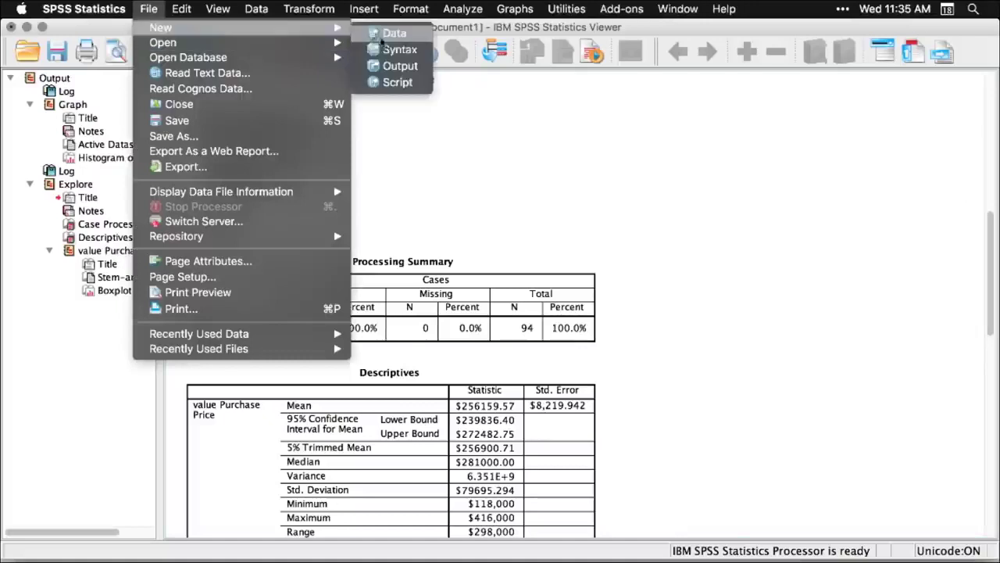
{"action": "left_click", "coordinate": [398, 49]}
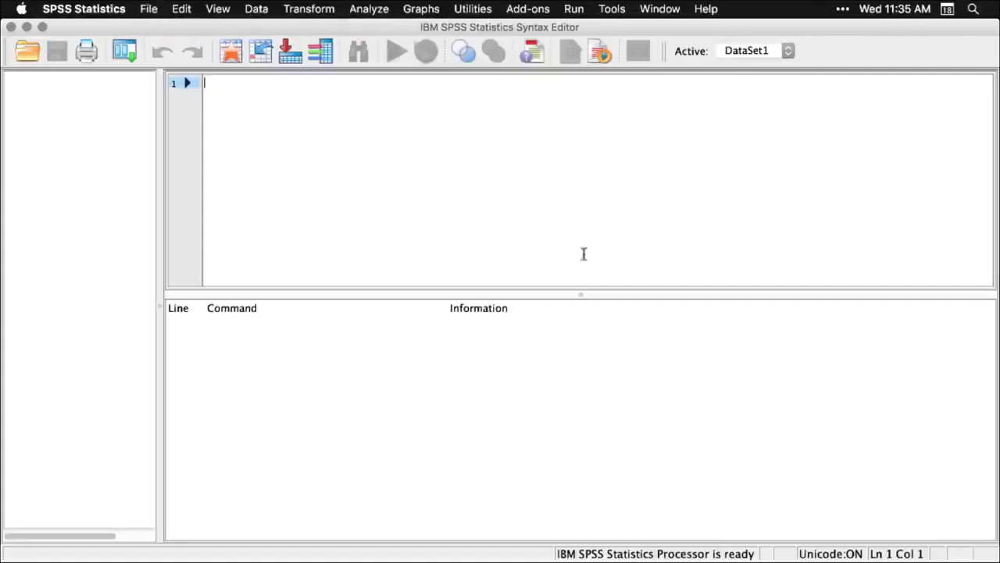
{"action": "double_click", "coordinate": [581, 294]}
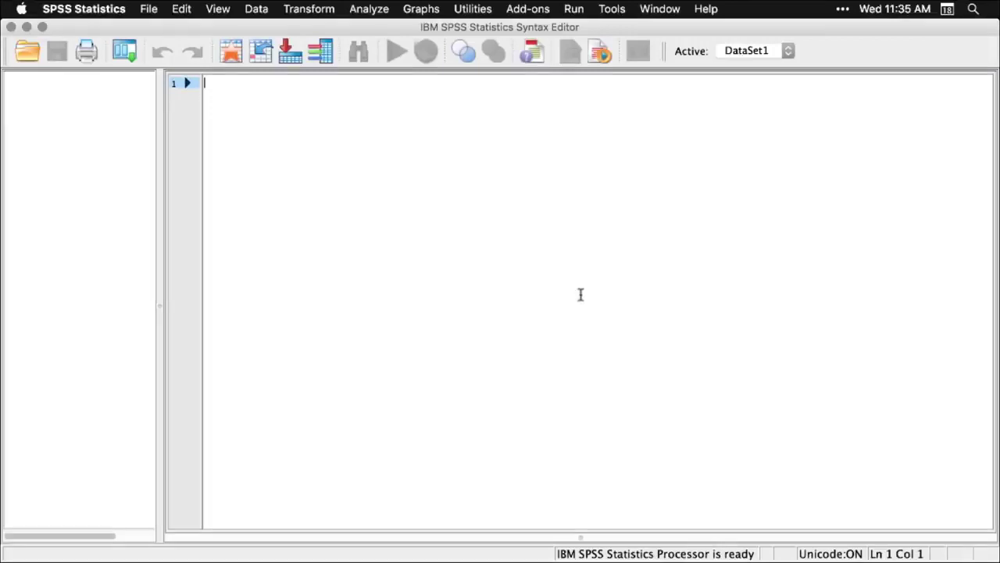
Paste the command syntax of the Explore analysis of Purchase Price into the syntax file instead of running it
{"action": "left_click", "coordinate": [383, 11]}
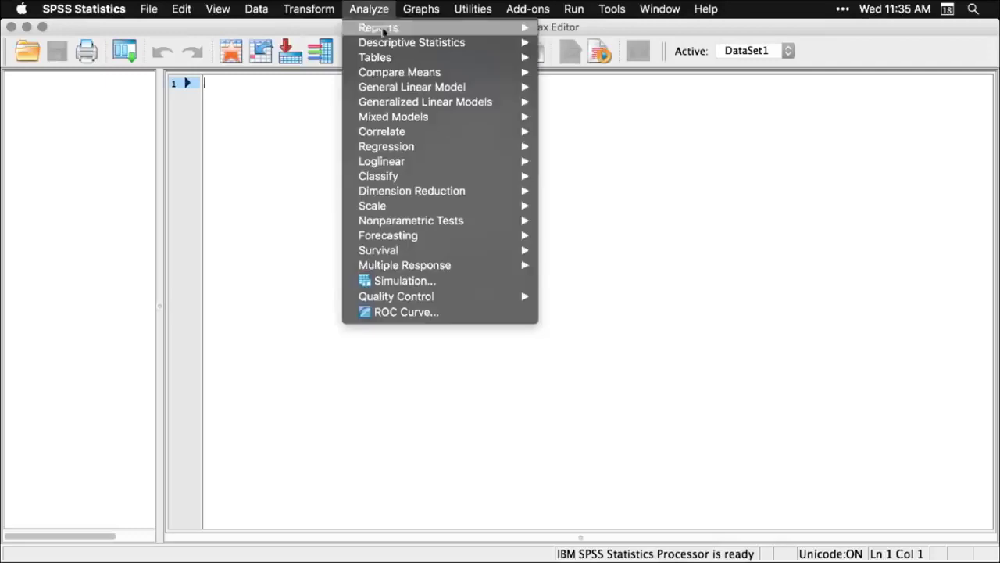
{"action": "mouse_move", "coordinate": [384, 40]}
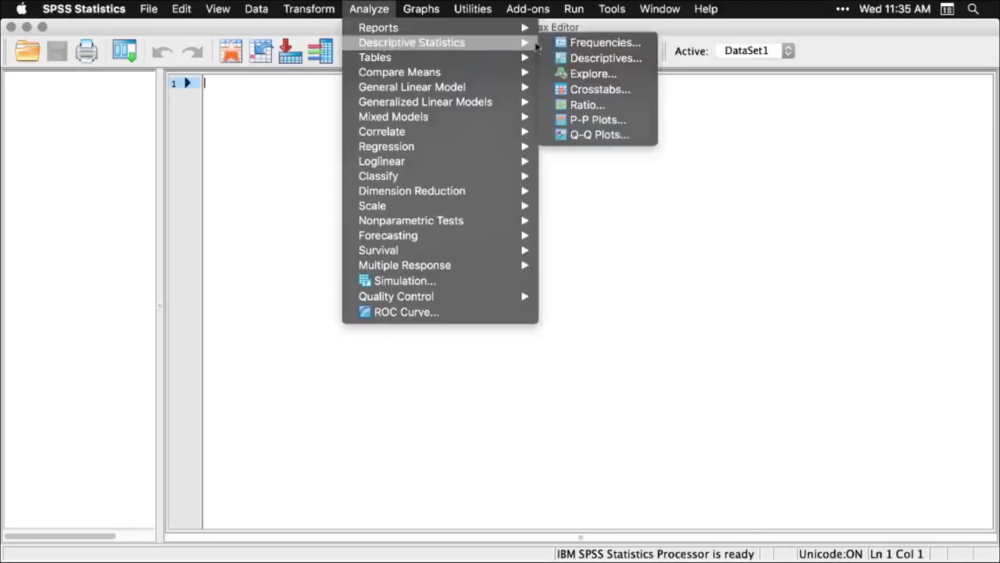
{"action": "left_click", "coordinate": [594, 73]}
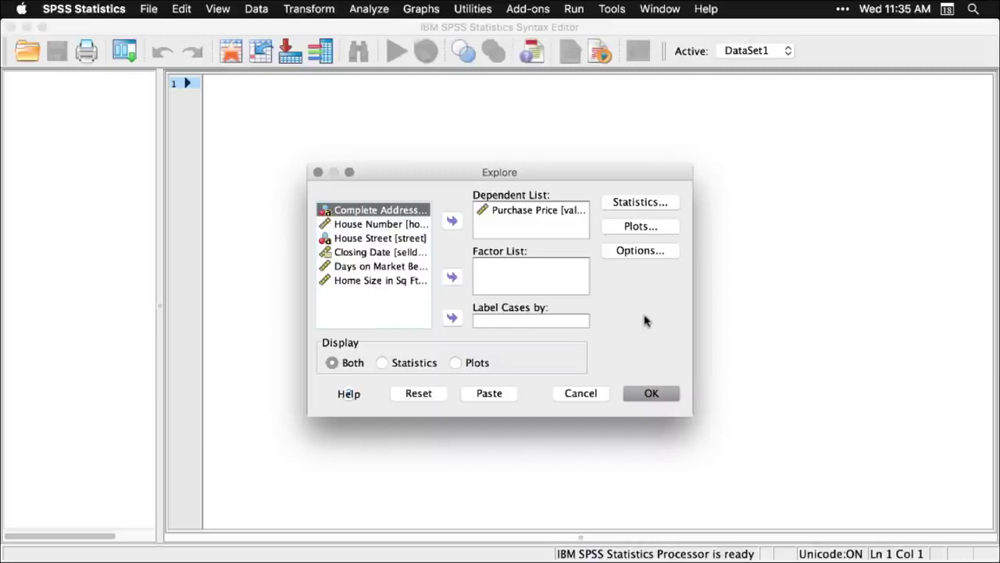
{"action": "left_click", "coordinate": [490, 393]}
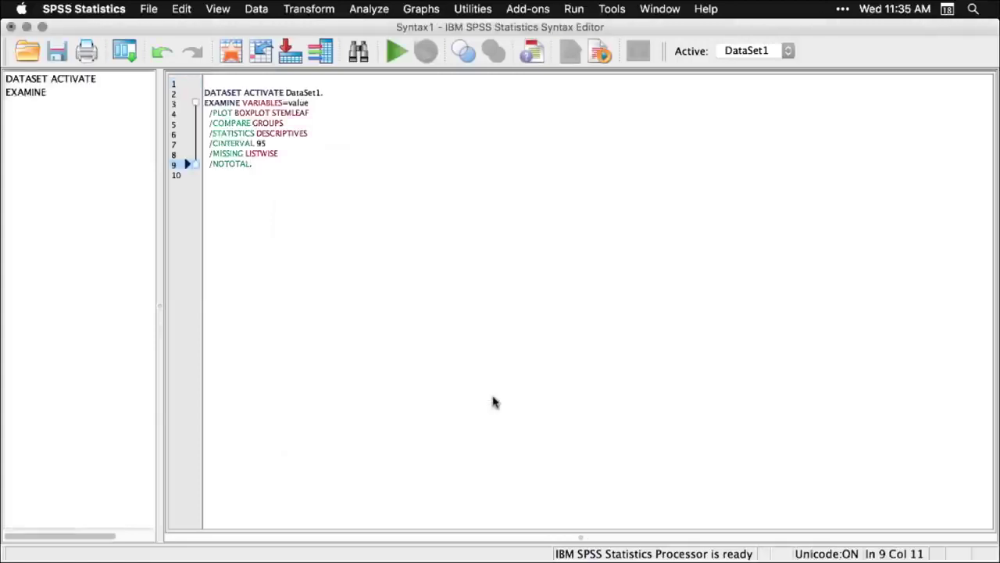
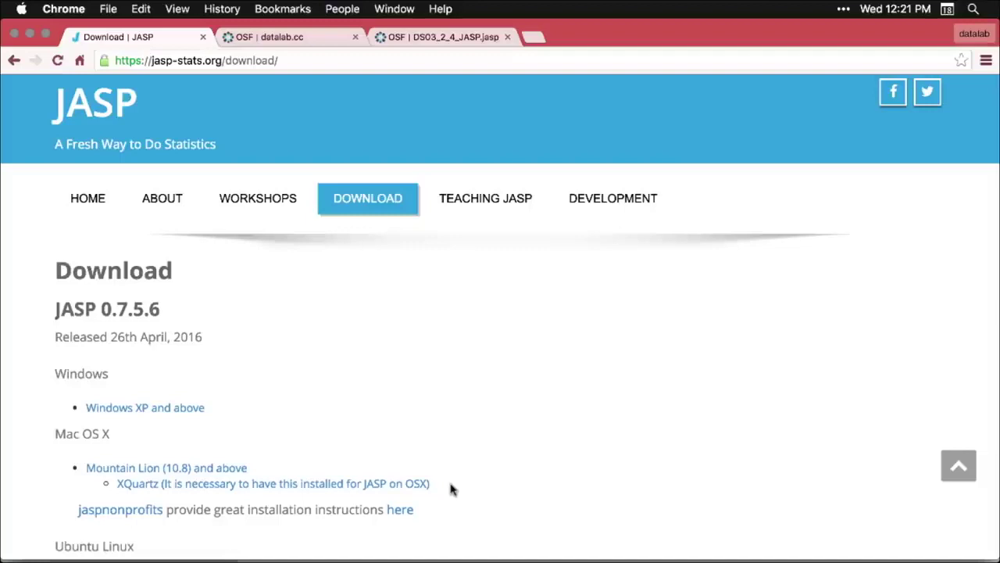
Look down the JASP download page, switch to JASP, open the Big 5 example data set, and narrow the data pane
{"action": "scroll", "coordinate": [450, 489], "scroll_direction": "down", "scroll_amount": 5}
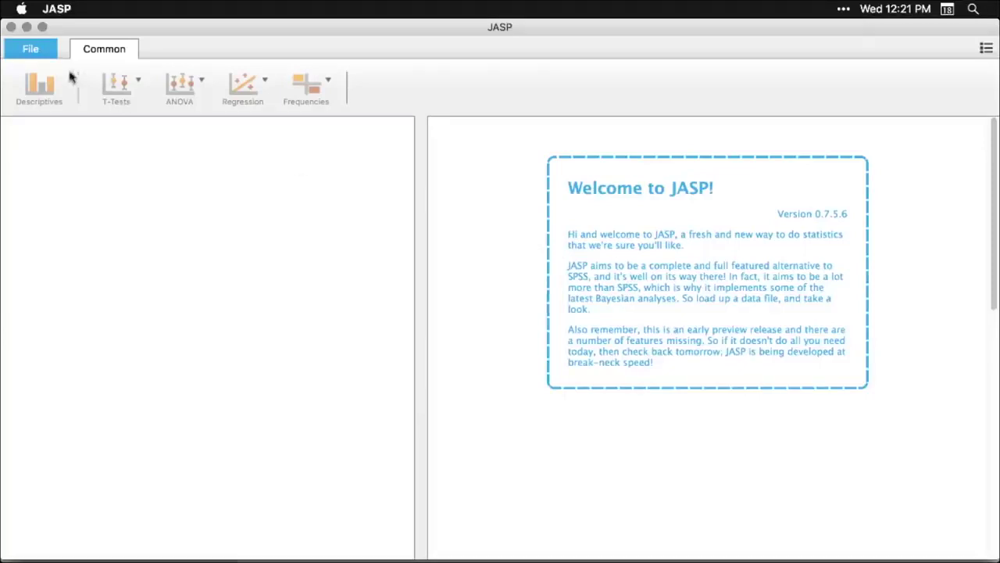
{"action": "left_click", "coordinate": [33, 52]}
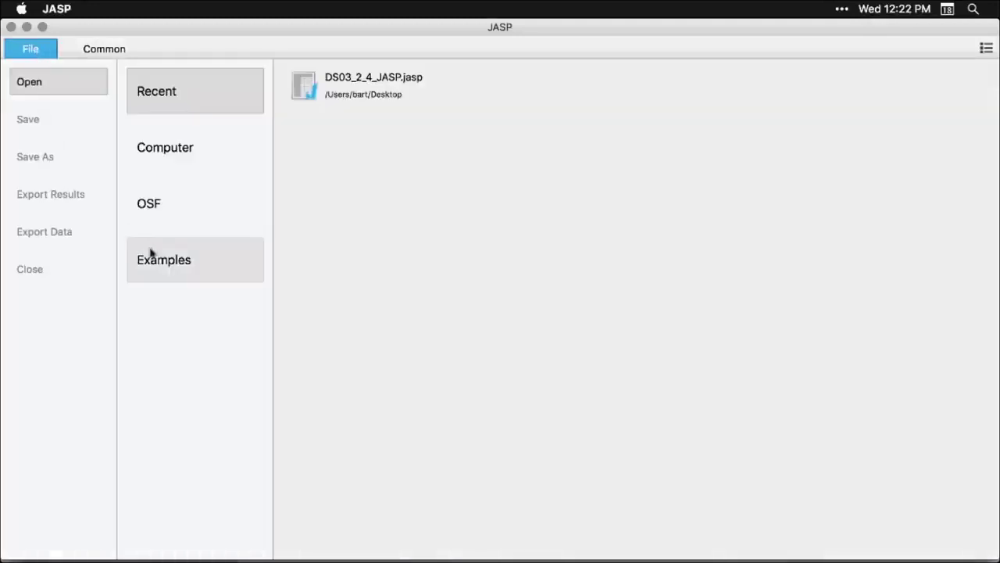
{"action": "left_click", "coordinate": [165, 264]}
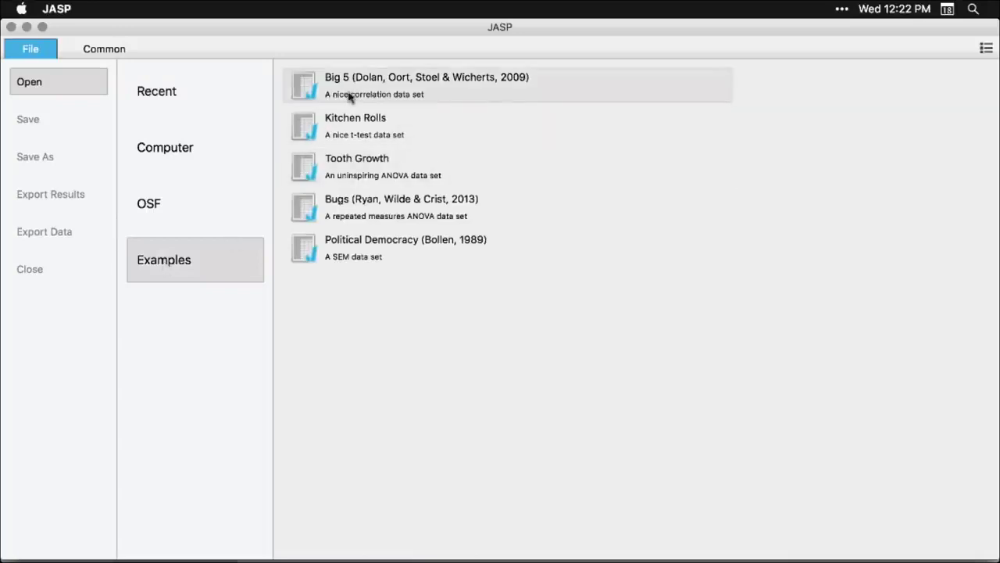
{"action": "left_click", "coordinate": [479, 98]}
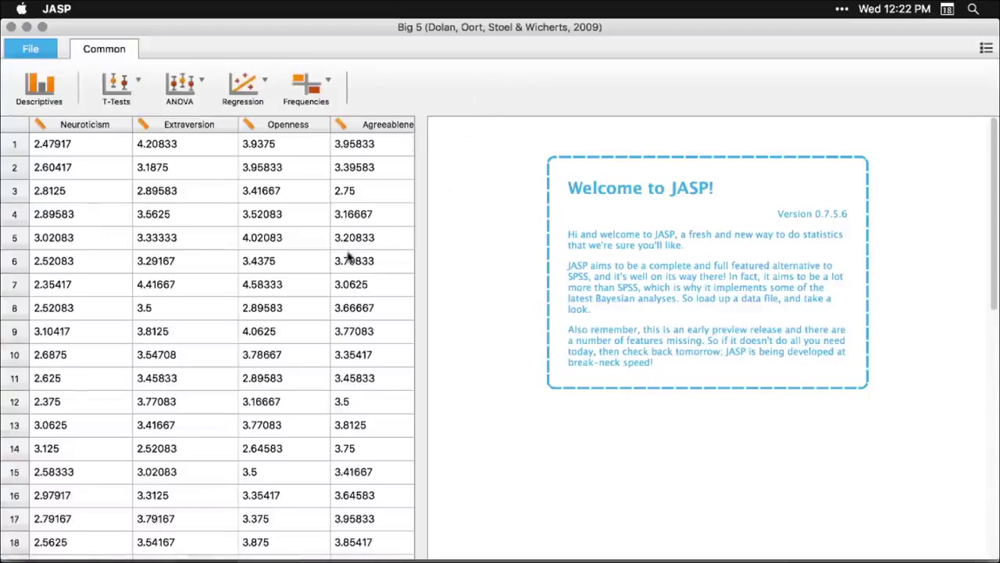
{"action": "left_click_drag", "start_coordinate": [417, 331], "coordinate": [369, 341]}
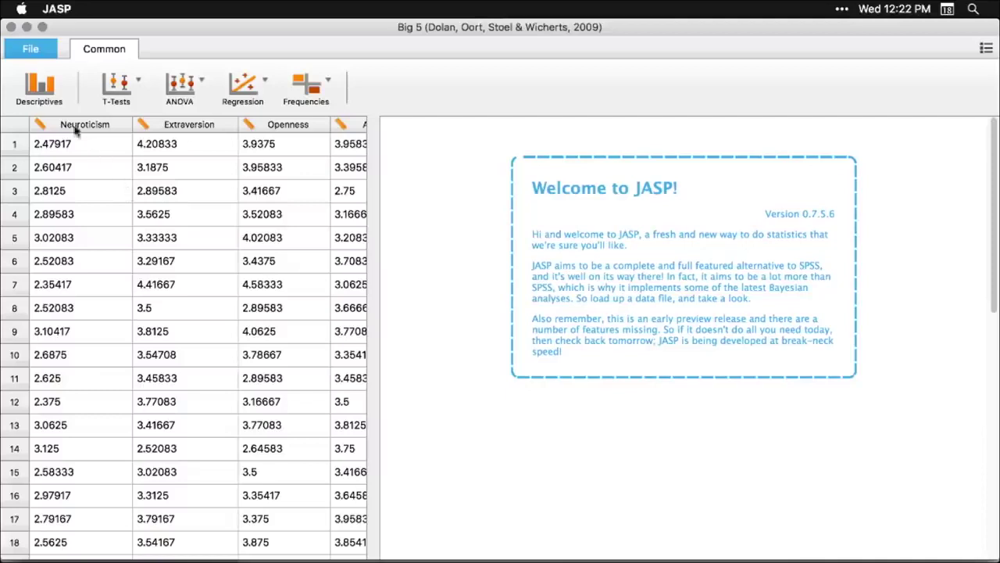
Create a Descriptives analysis of all five variables: Neuroticism, Extraversion, Openness, Agreeableness and Conscientiousness
{"action": "left_click", "coordinate": [39, 87]}
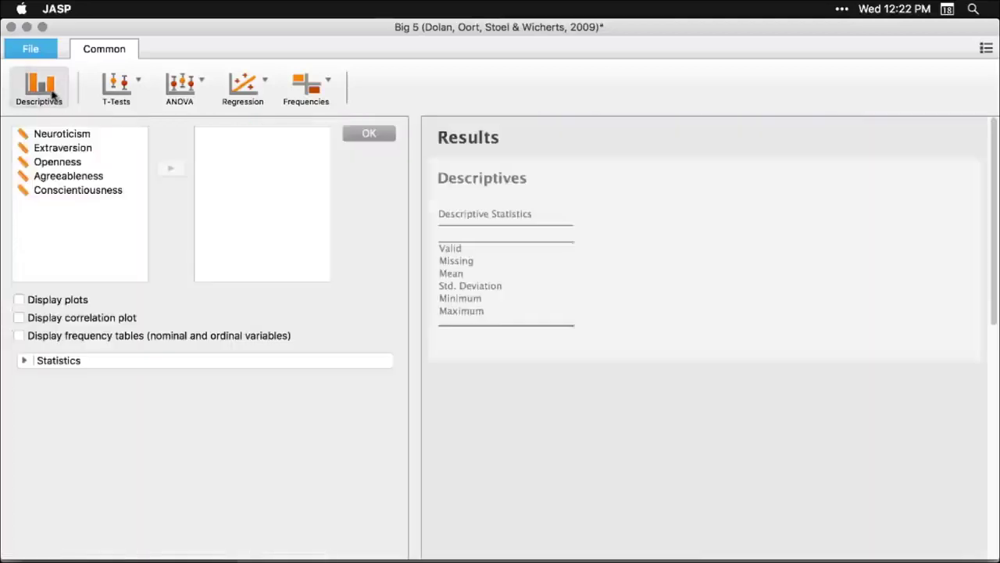
{"action": "left_click", "coordinate": [60, 140]}
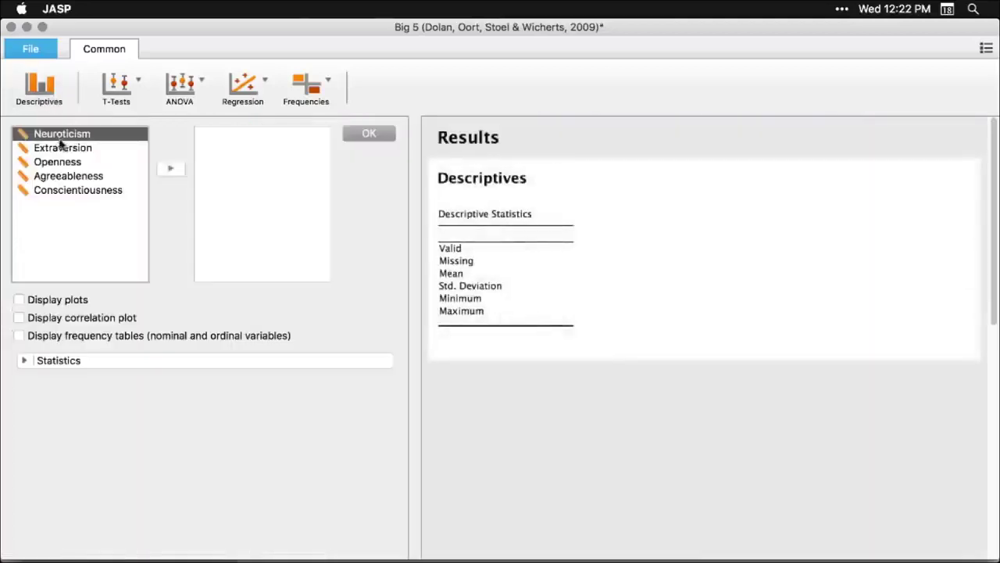
{"action": "left_click", "coordinate": [56, 191], "text": "shift"}
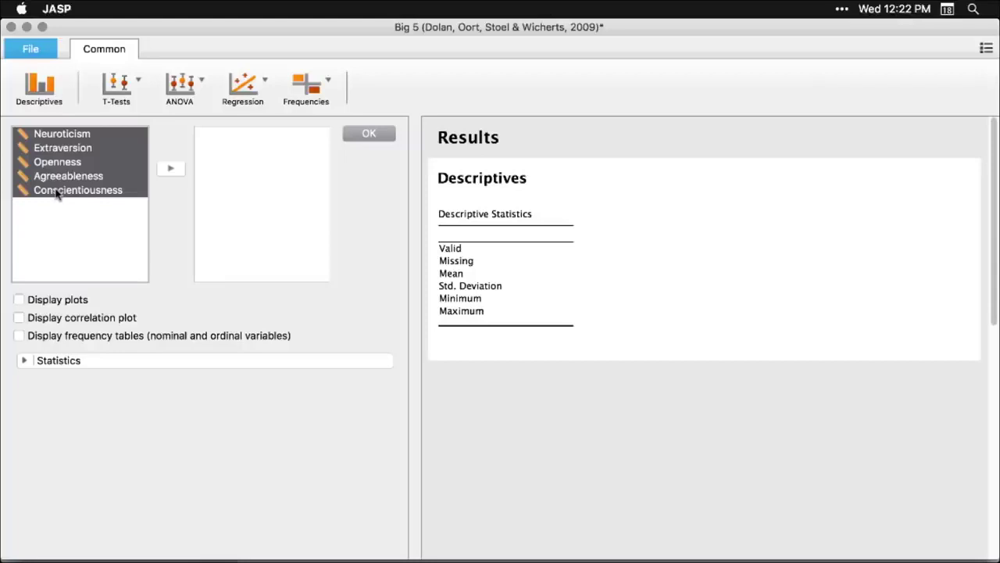
{"action": "left_click", "coordinate": [171, 170]}
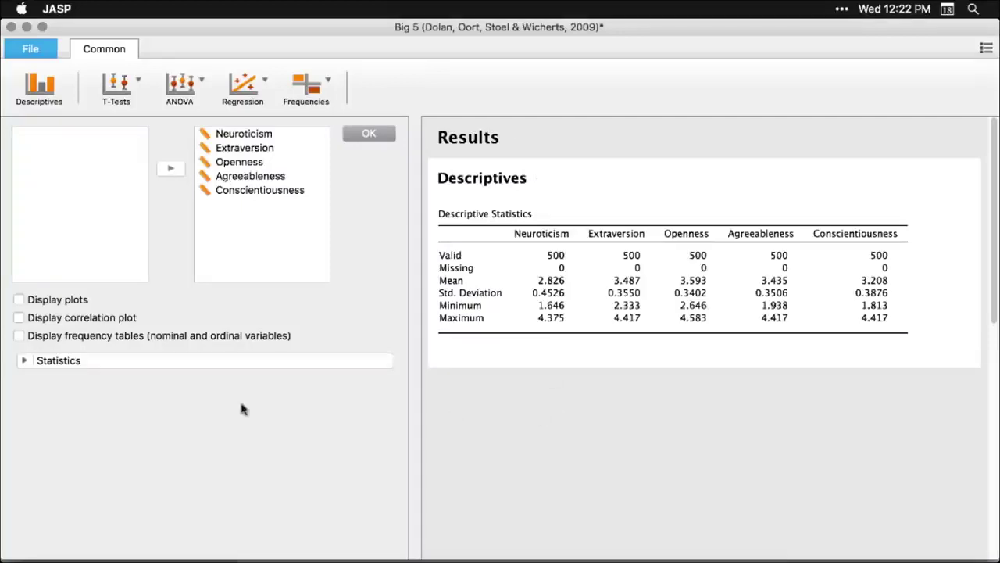
Add the quartiles and the median to the Descriptives table through the additional statistics options
{"action": "left_click", "coordinate": [23, 360]}
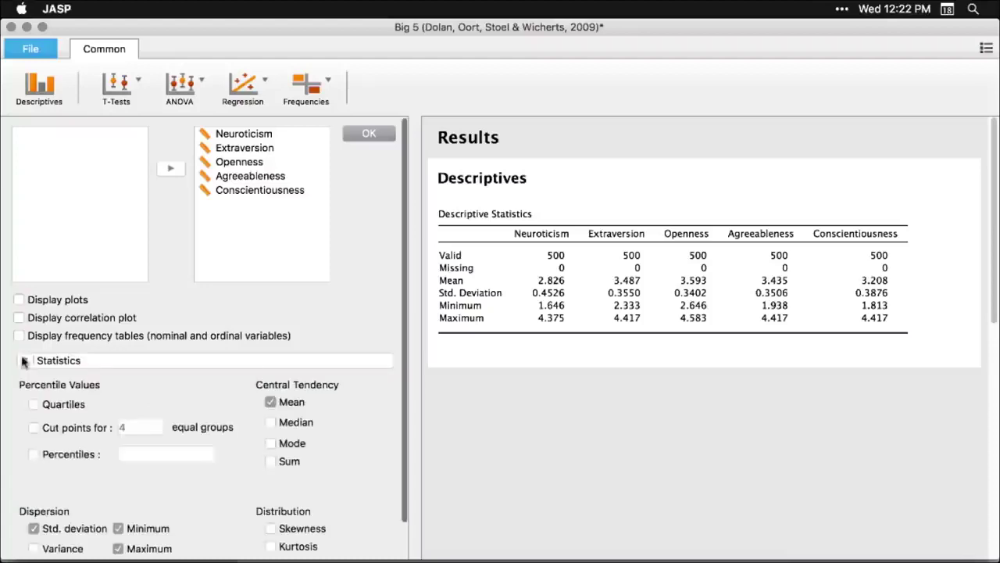
{"action": "left_click", "coordinate": [33, 404]}
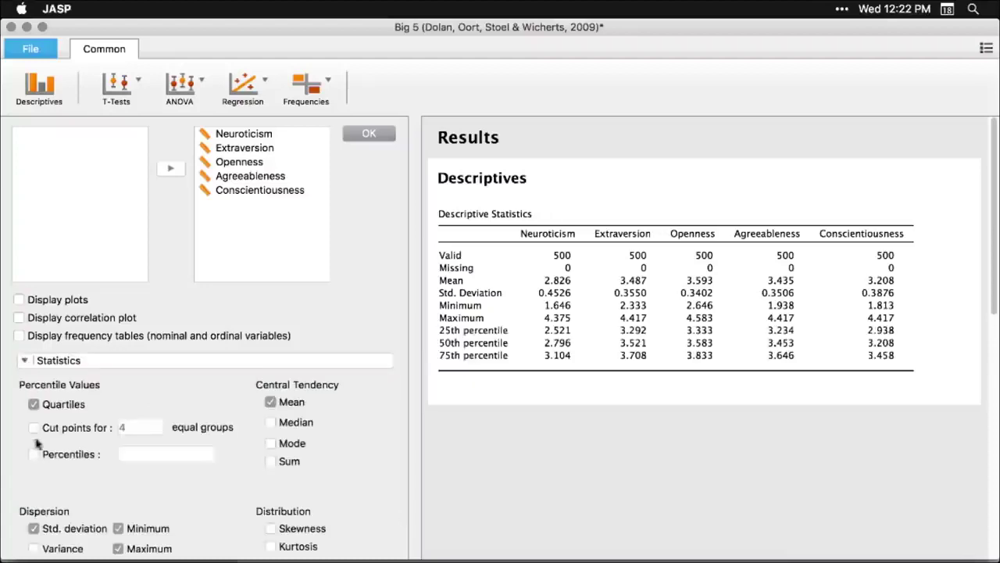
{"action": "left_click", "coordinate": [271, 423]}
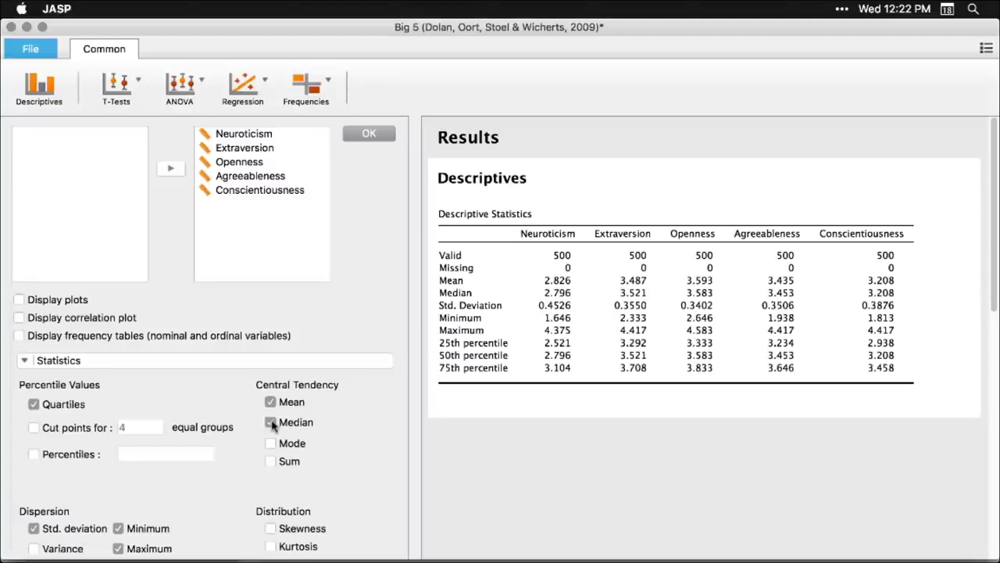
Display the distribution plots for the five variables and look through them below the statistics table
{"action": "left_click", "coordinate": [19, 300]}
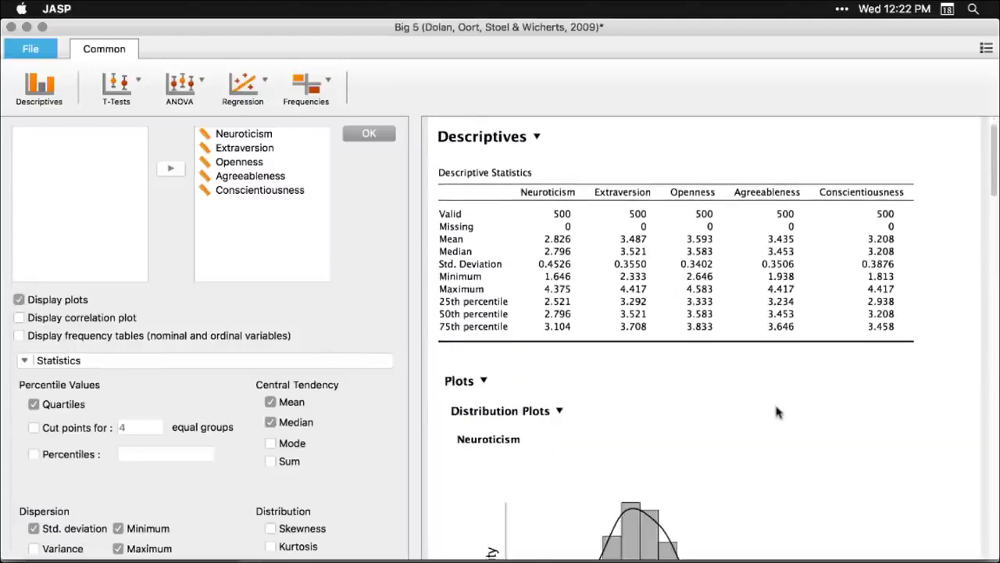
{"action": "scroll", "coordinate": [777, 412], "scroll_direction": "down", "scroll_amount": 10}
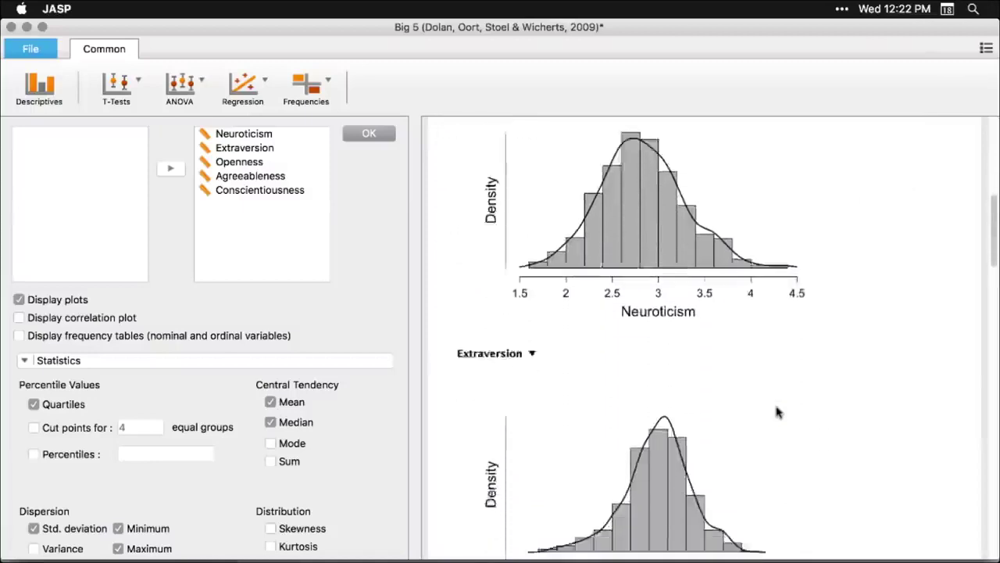
{"action": "scroll", "coordinate": [777, 412], "scroll_direction": "down", "scroll_amount": 10}
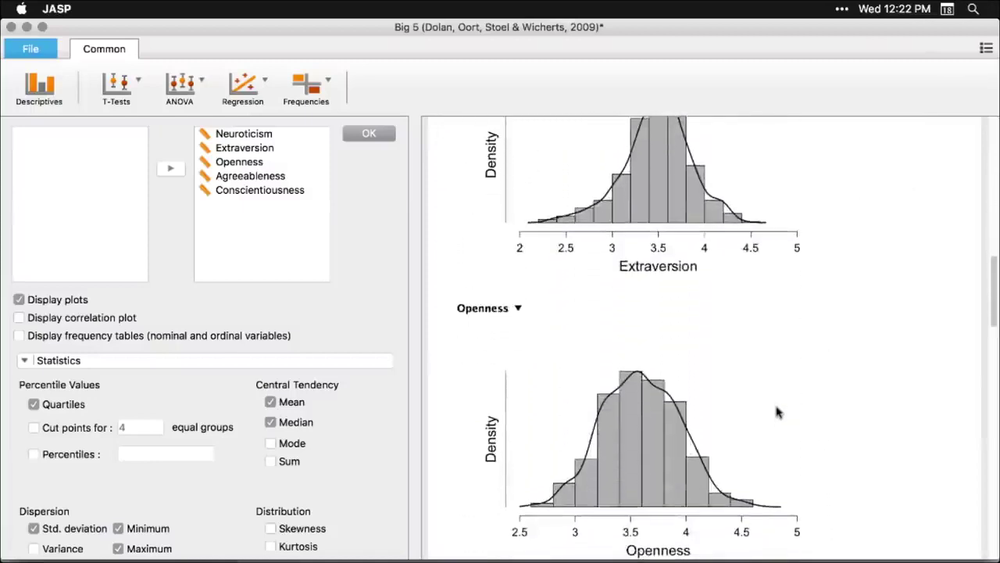
{"action": "scroll", "coordinate": [777, 412], "scroll_direction": "up", "scroll_amount": 15}
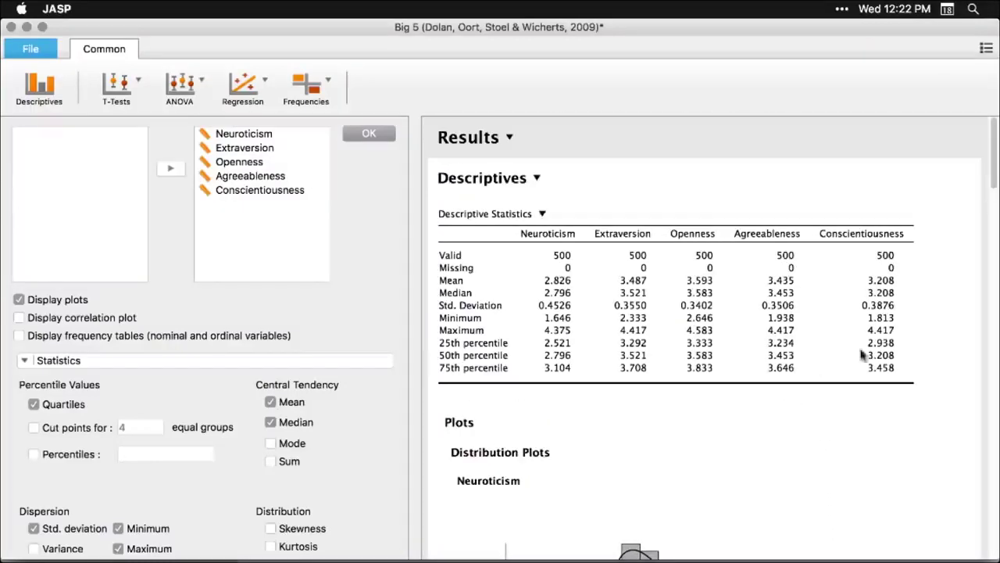
{"action": "scroll", "coordinate": [686, 498], "scroll_direction": "down", "scroll_amount": 5}
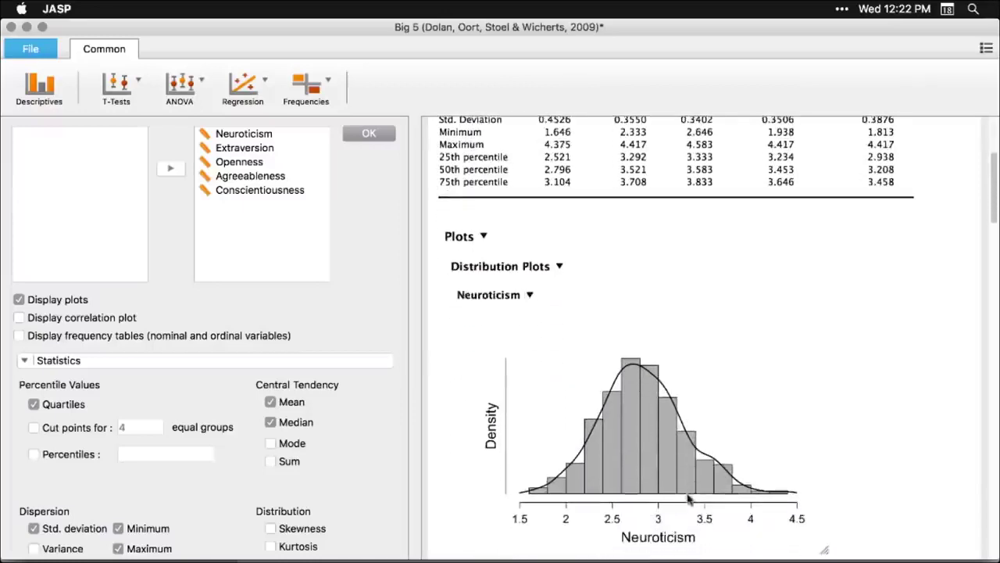
Shrink the distribution plots to side-by-side thumbnails and enlarge them again to a medium size
{"action": "left_click_drag", "start_coordinate": [823, 548], "coordinate": [575, 427]}
{"action": "scroll", "coordinate": [820, 454], "scroll_direction": "down", "scroll_amount": 4}
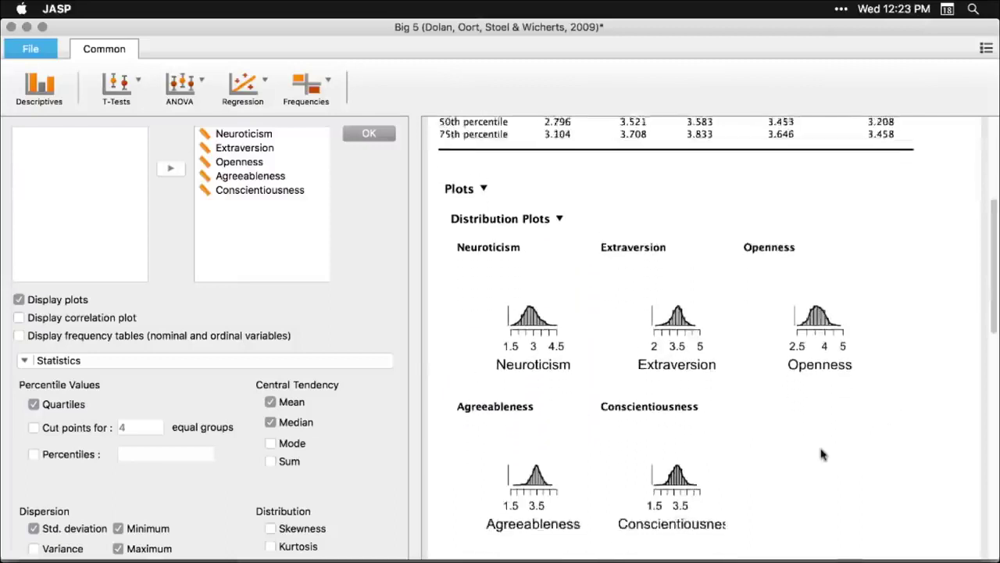
{"action": "scroll", "coordinate": [820, 453], "scroll_direction": "down", "scroll_amount": 1}
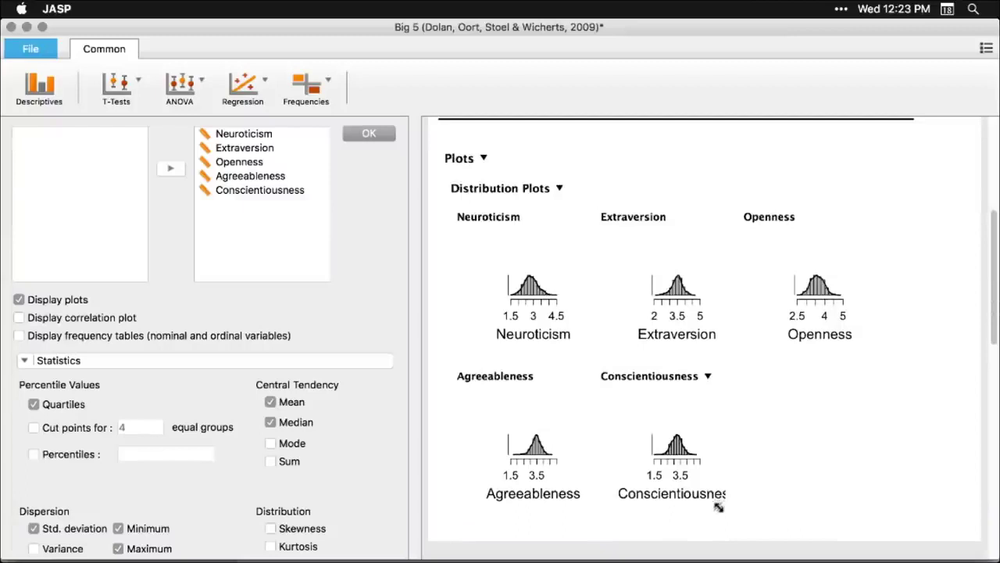
{"action": "left_click_drag", "start_coordinate": [718, 507], "coordinate": [850, 384]}
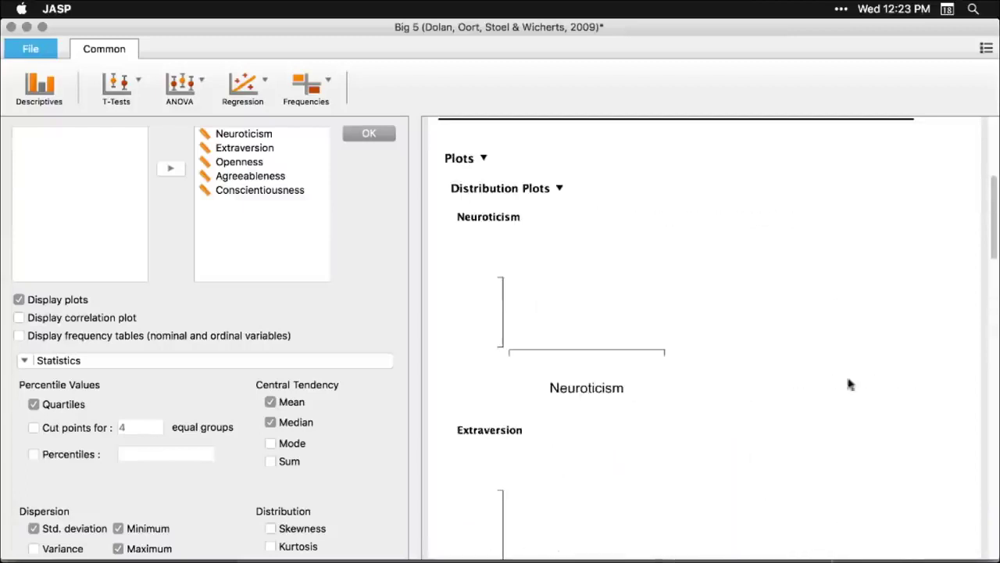
{"action": "scroll", "coordinate": [870, 344], "scroll_direction": "down", "scroll_amount": 10}
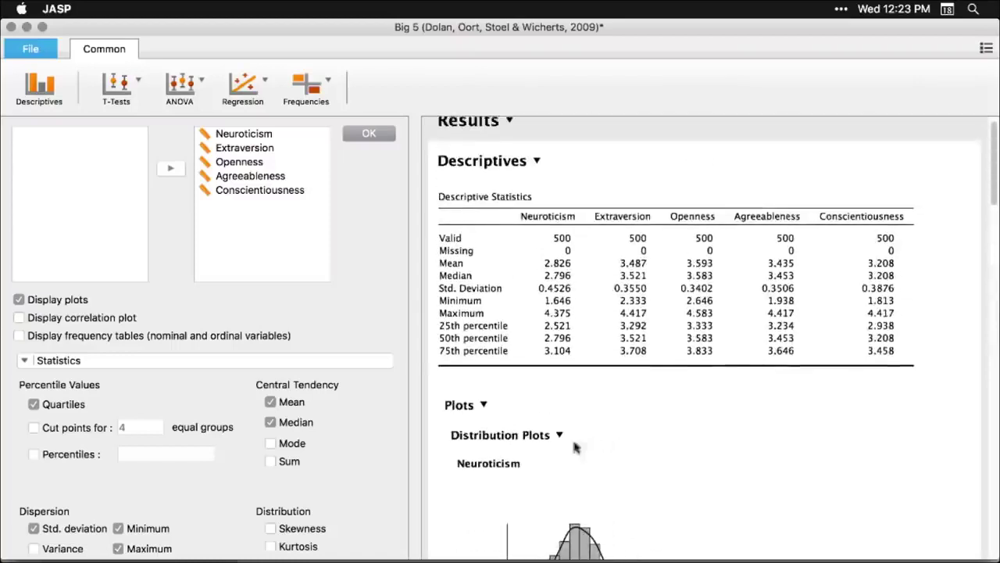
Collapse the Distribution Plots section in the results and close the analysis options to show the data table
{"action": "left_click", "coordinate": [558, 436]}
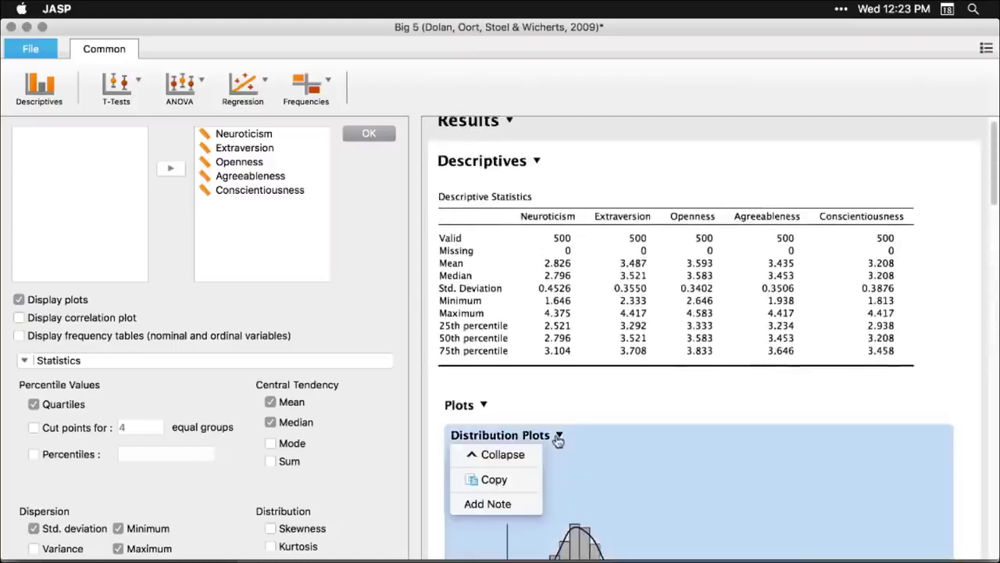
{"action": "left_click", "coordinate": [500, 459]}
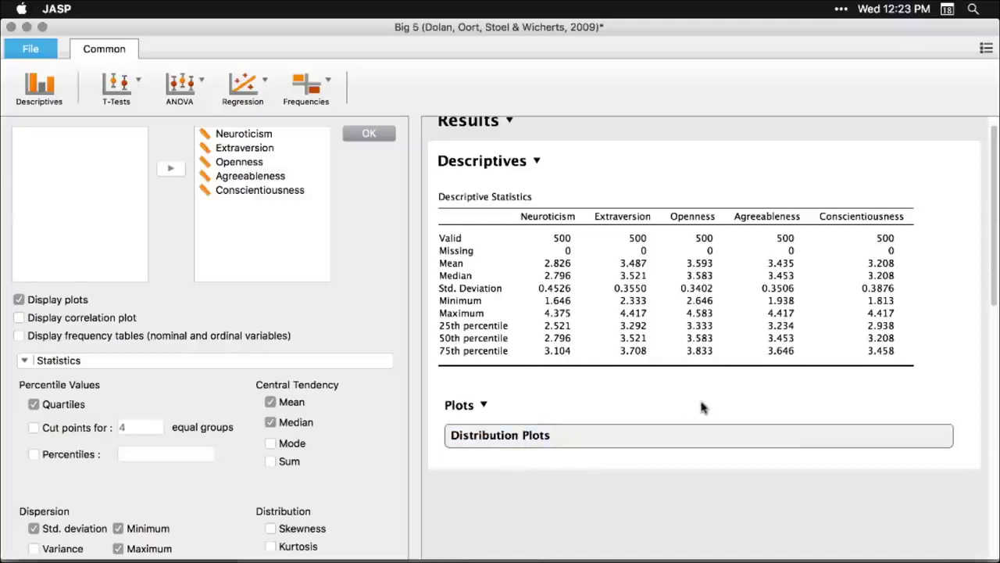
{"action": "left_click", "coordinate": [626, 516]}
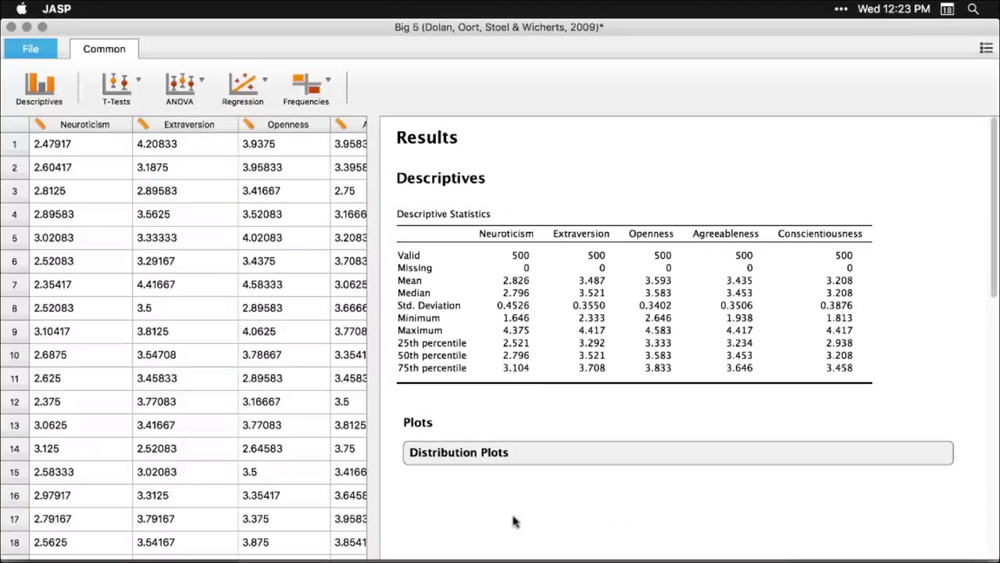
Reopen the Descriptives analysis options and add Skewness and Kurtosis to the statistics
{"action": "left_click", "coordinate": [583, 286]}
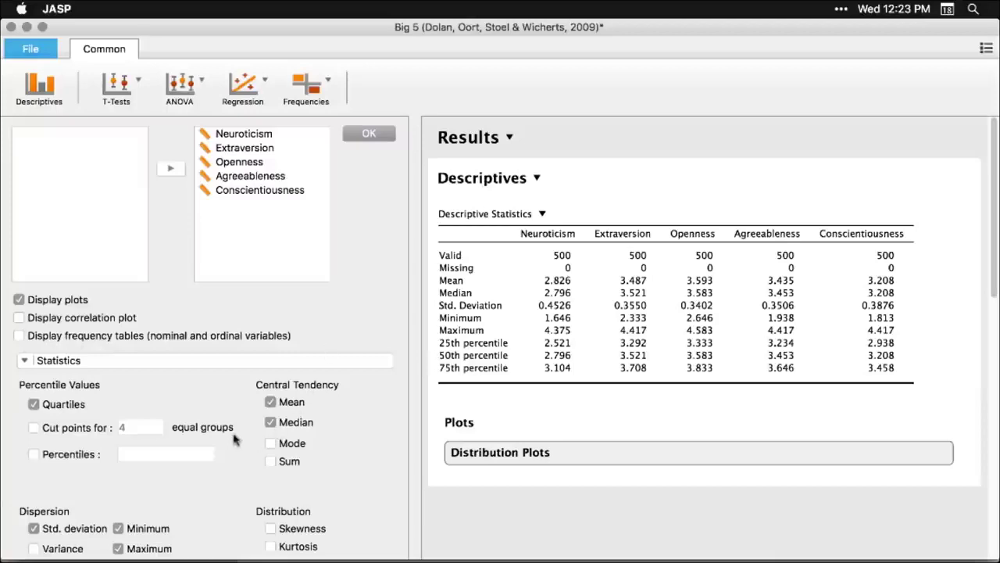
{"action": "scroll", "coordinate": [262, 482], "scroll_direction": "down", "scroll_amount": 2}
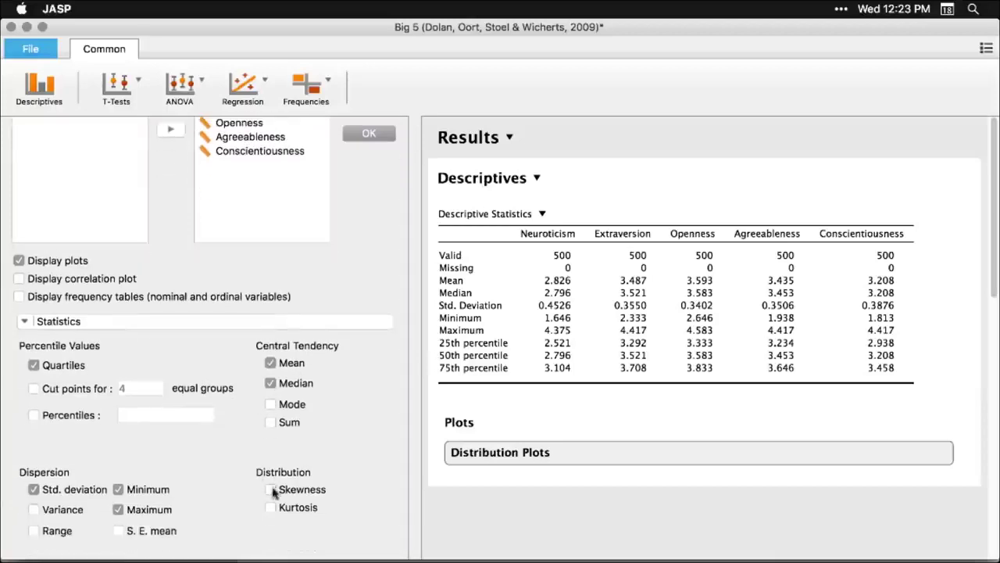
{"action": "left_click", "coordinate": [271, 490]}
{"action": "left_click", "coordinate": [270, 507]}
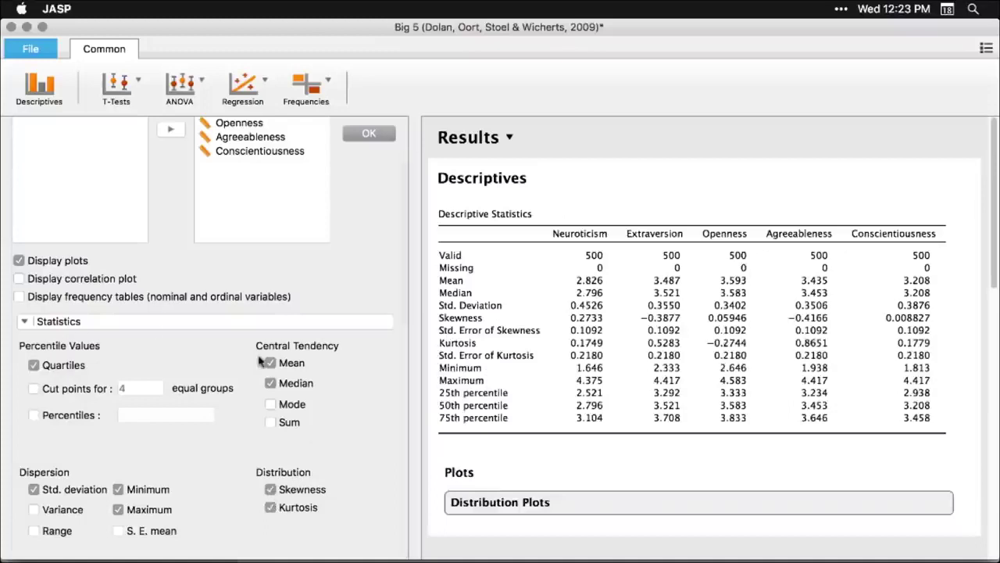
Return to the data table, expand the Distribution Plots section, and reopen the Descriptives analysis options
{"action": "left_click", "coordinate": [729, 142]}
{"action": "scroll", "coordinate": [706, 331], "scroll_direction": "down", "scroll_amount": 5}
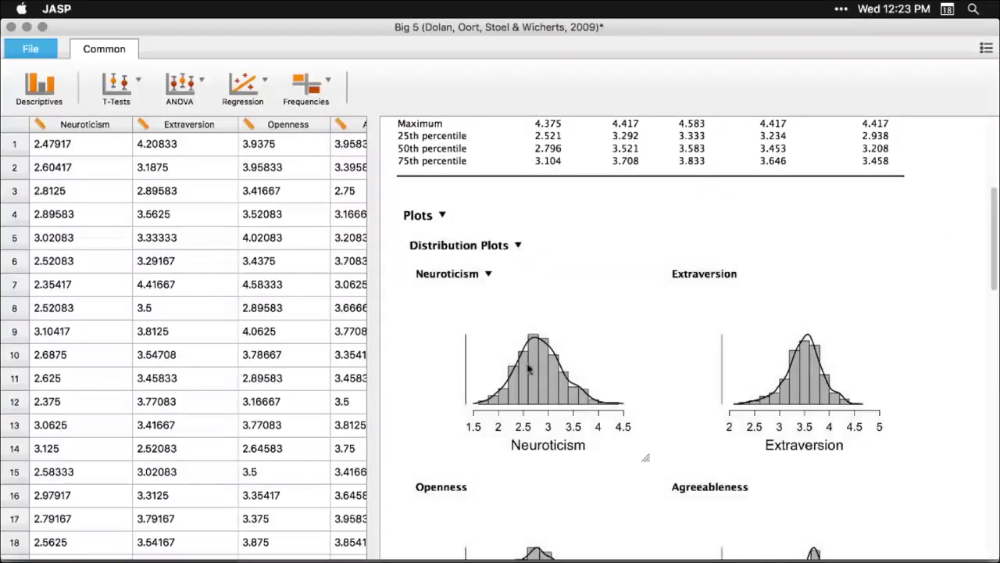
{"action": "left_click", "coordinate": [529, 367]}
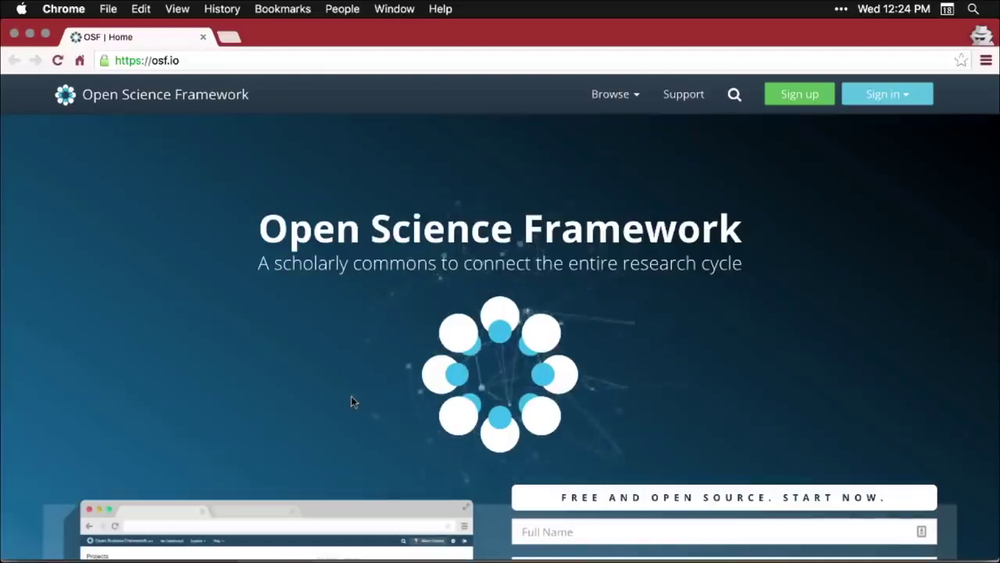
Switch to Chrome and look down the Open Science Framework home page, from the sign-up form to the third-party integrations
{"action": "scroll", "coordinate": [351, 395], "scroll_direction": "down", "scroll_amount": 5}
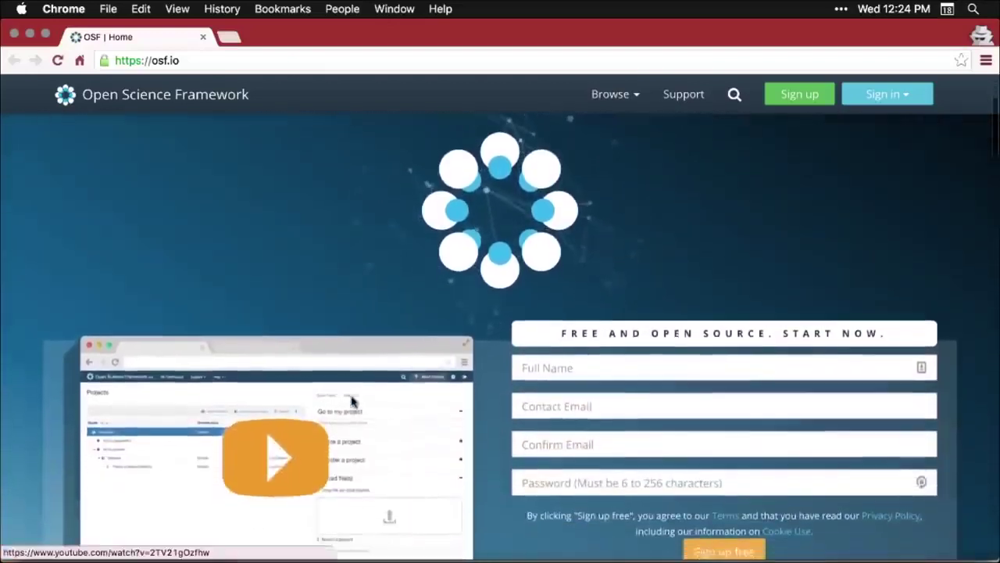
{"action": "scroll", "coordinate": [350, 400], "scroll_direction": "down", "scroll_amount": 3}
{"action": "scroll", "coordinate": [351, 401], "scroll_direction": "down", "scroll_amount": 2}
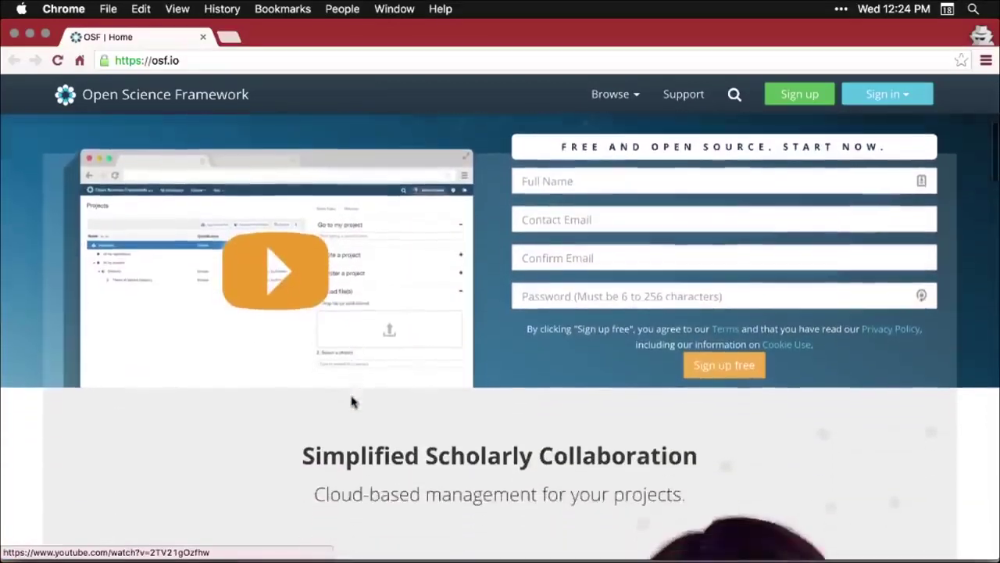
{"action": "scroll", "coordinate": [351, 401], "scroll_direction": "down", "scroll_amount": 1}
{"action": "scroll", "coordinate": [351, 401], "scroll_direction": "down", "scroll_amount": 4}
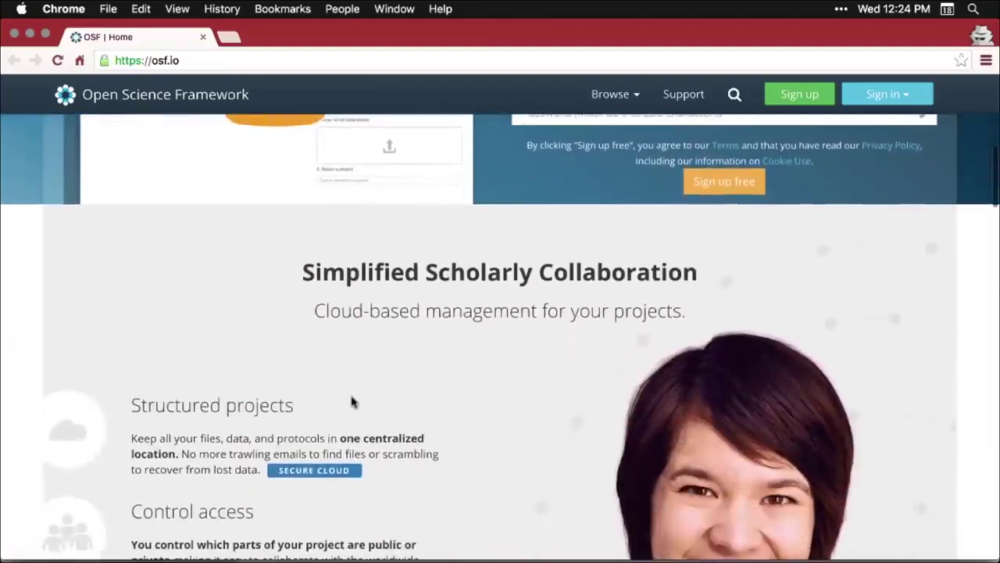
{"action": "scroll", "coordinate": [351, 401], "scroll_direction": "down", "scroll_amount": 6}
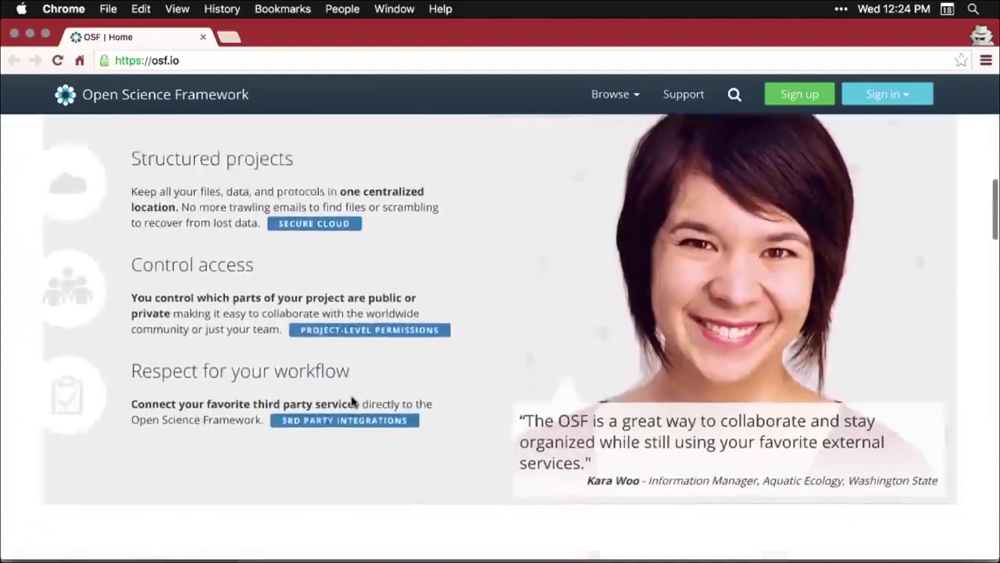
{"action": "scroll", "coordinate": [350, 401], "scroll_direction": "down", "scroll_amount": 7}
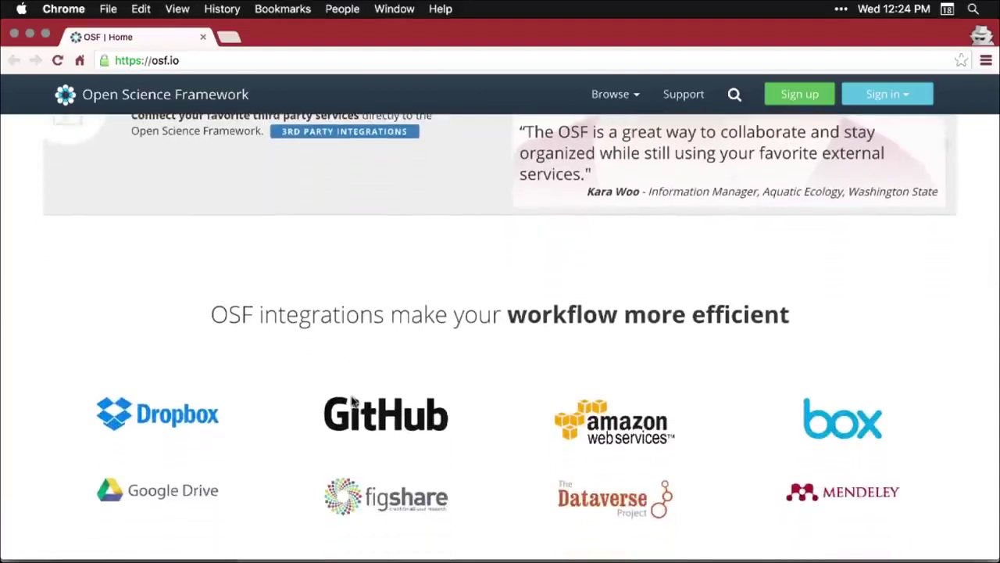
{"action": "scroll", "coordinate": [351, 401], "scroll_direction": "down", "scroll_amount": 3}
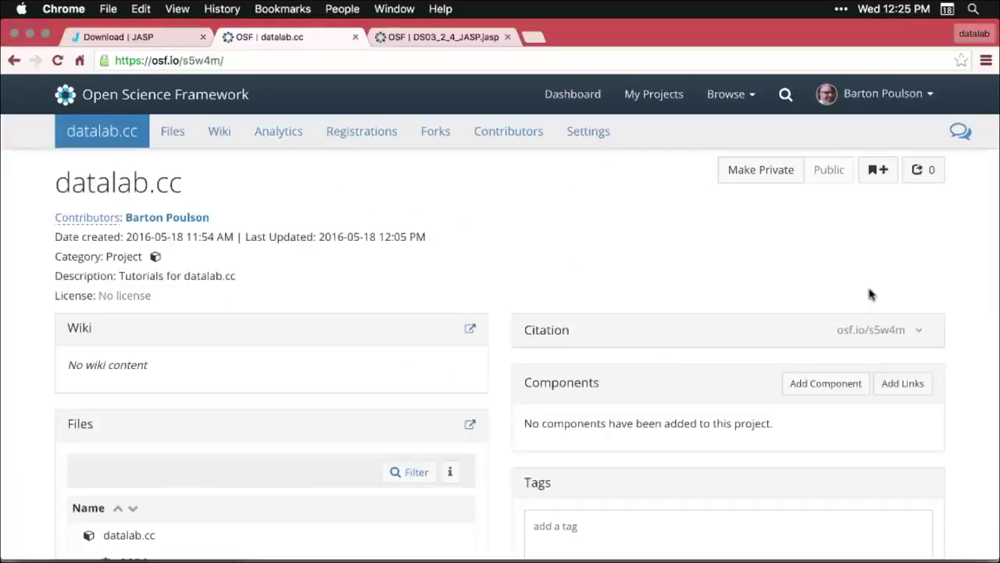
Look over the datalab.cc project page on OSF, including its Files section with the shared JASP file
{"action": "scroll", "coordinate": [938, 297], "scroll_direction": "down", "scroll_amount": 2}
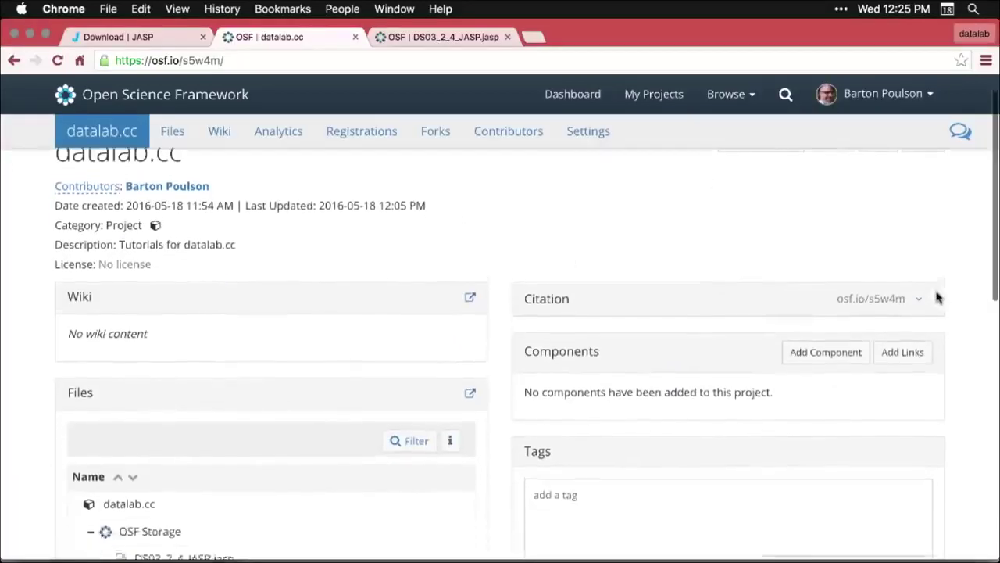
{"action": "scroll", "coordinate": [938, 297], "scroll_direction": "down", "scroll_amount": 4}
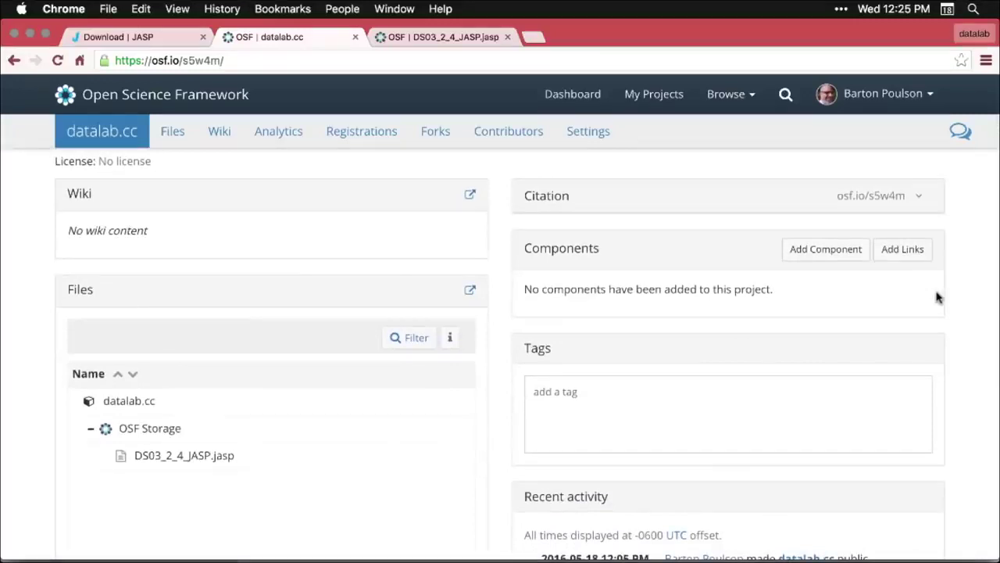
{"action": "scroll", "coordinate": [938, 297], "scroll_direction": "down", "scroll_amount": 2}
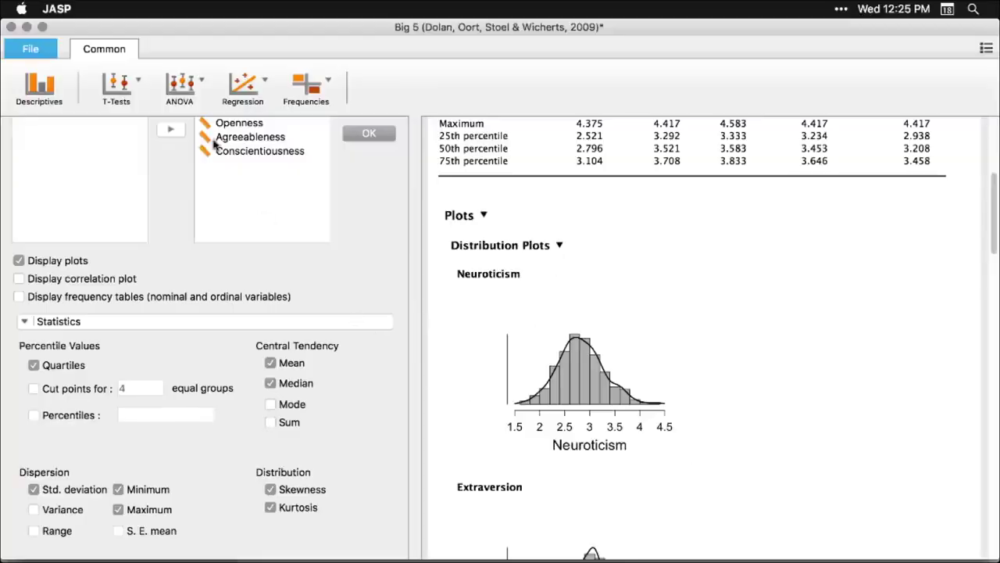
Switch back to JASP and open the saved file DS03_2_4_JASP.jasp from the computer's Desktop folder
{"action": "left_click", "coordinate": [35, 51]}
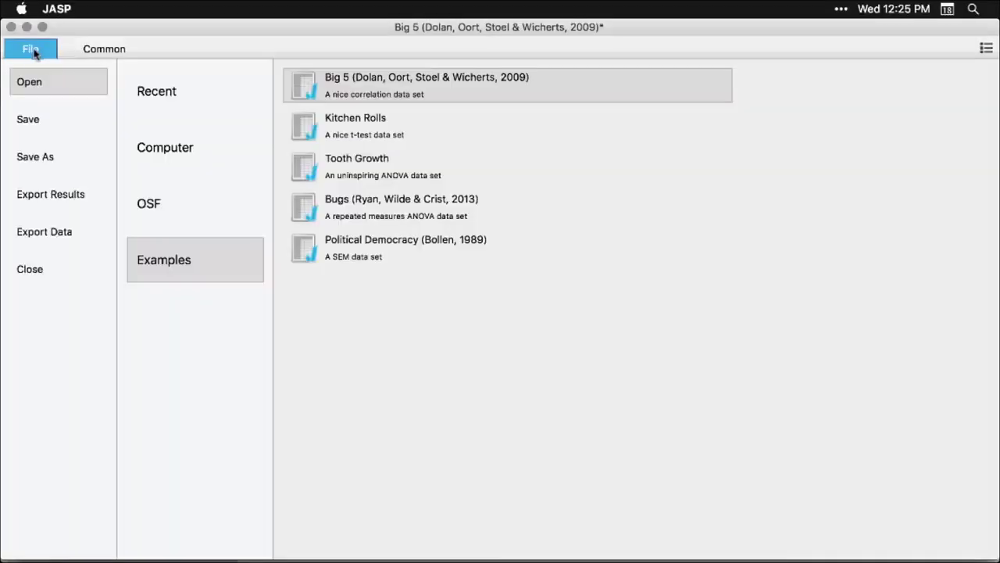
{"action": "left_click", "coordinate": [164, 154]}
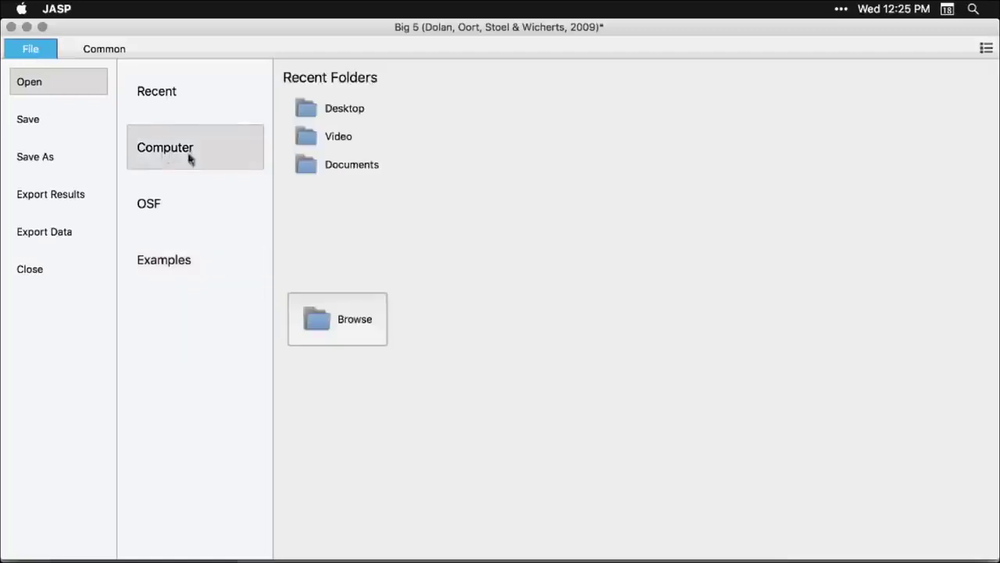
{"action": "left_click", "coordinate": [341, 173]}
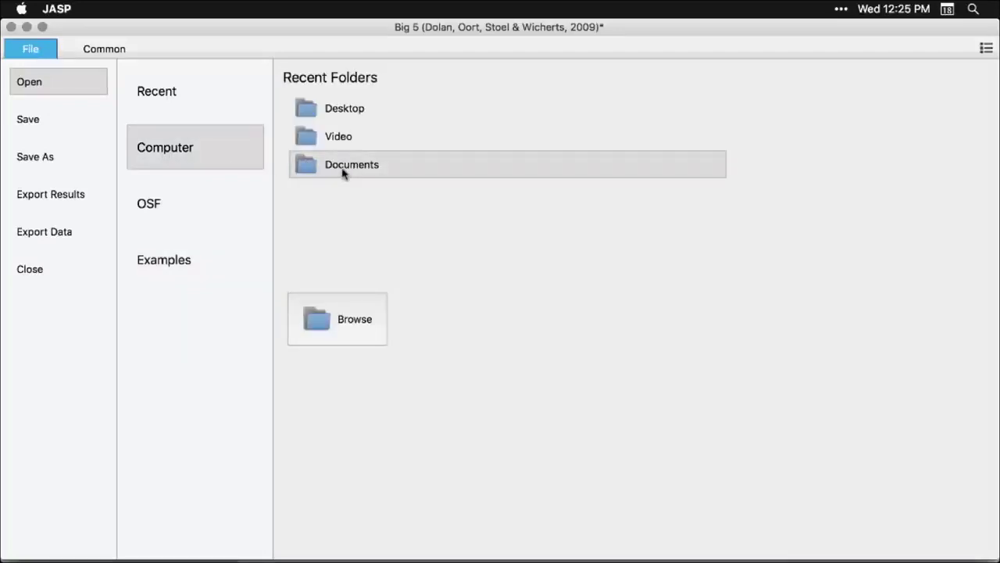
{"action": "left_click", "coordinate": [330, 111]}
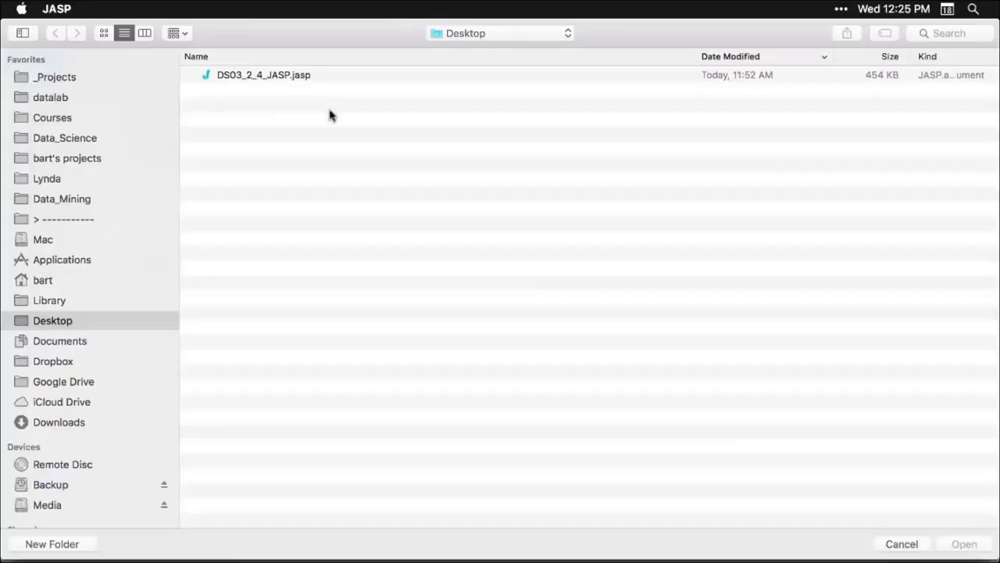
{"action": "left_click", "coordinate": [283, 78]}
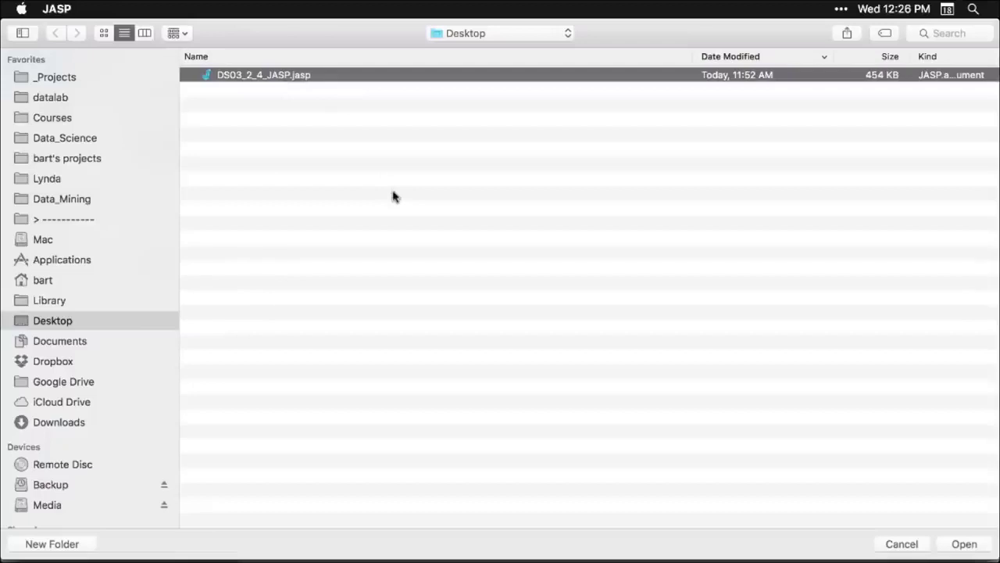
{"action": "double_click", "coordinate": [285, 75]}
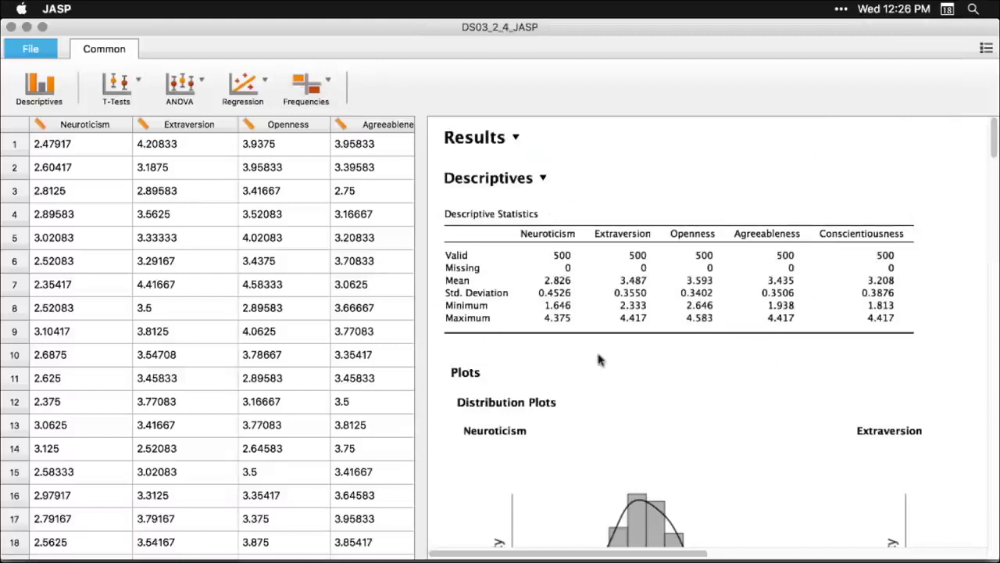
Look through the saved results, from the descriptive statistics and distribution plots past the correlation plot to the Linear Regression tables
{"action": "scroll", "coordinate": [598, 359], "scroll_direction": "down", "scroll_amount": 10}
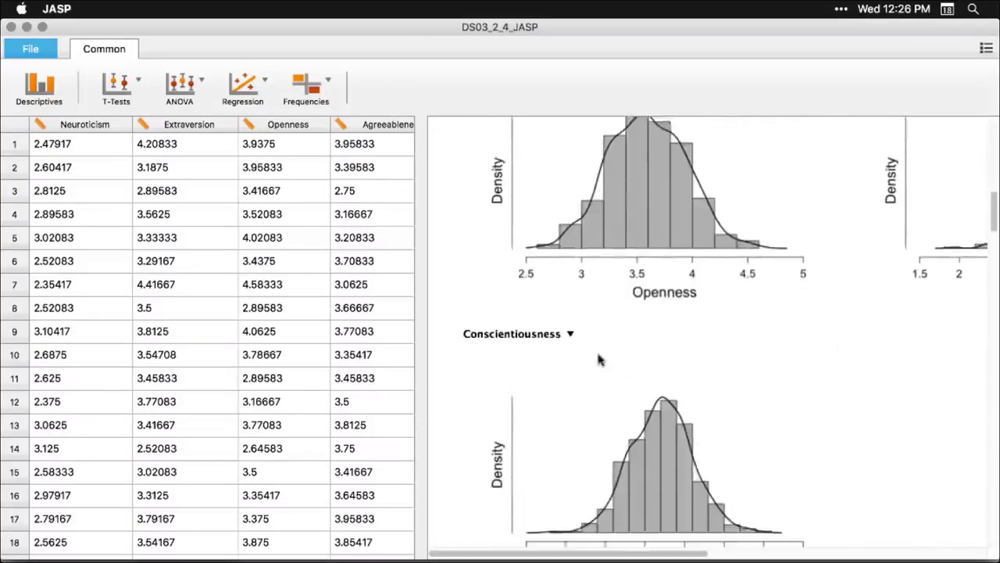
{"action": "scroll", "coordinate": [598, 359], "scroll_direction": "down", "scroll_amount": 10}
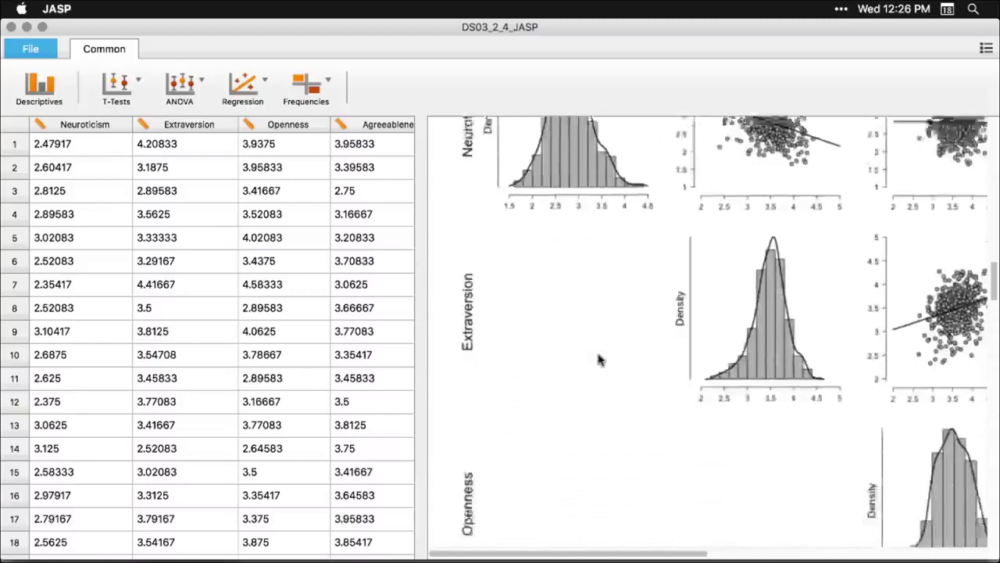
{"action": "scroll", "coordinate": [598, 359], "scroll_direction": "down", "scroll_amount": 3}
{"action": "scroll", "coordinate": [598, 360], "scroll_direction": "up", "scroll_amount": 5}
{"action": "scroll", "coordinate": [597, 359], "scroll_direction": "right", "scroll_amount": 4}
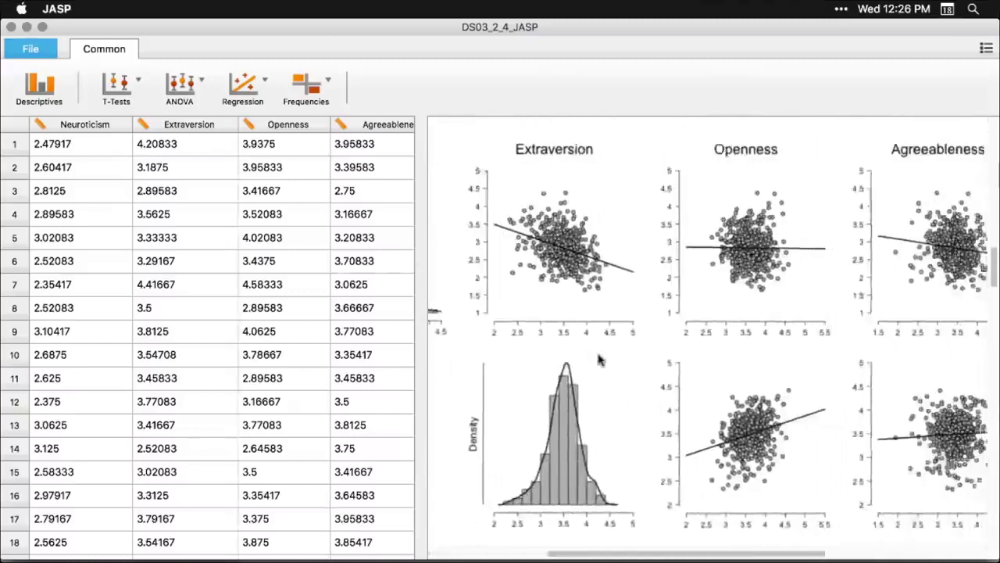
{"action": "scroll", "coordinate": [598, 359], "scroll_direction": "right", "scroll_amount": 2}
{"action": "scroll", "coordinate": [598, 360], "scroll_direction": "down", "scroll_amount": 10}
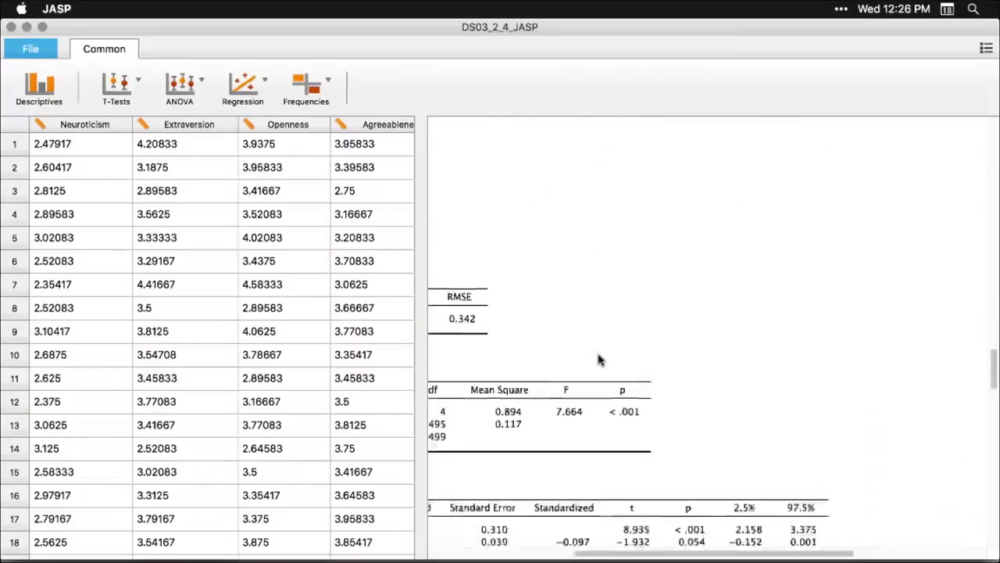
{"action": "scroll", "coordinate": [598, 359], "scroll_direction": "left", "scroll_amount": 6}
{"action": "scroll", "coordinate": [598, 360], "scroll_direction": "down", "scroll_amount": 3}
{"action": "scroll", "coordinate": [598, 359], "scroll_direction": "down", "scroll_amount": 3}
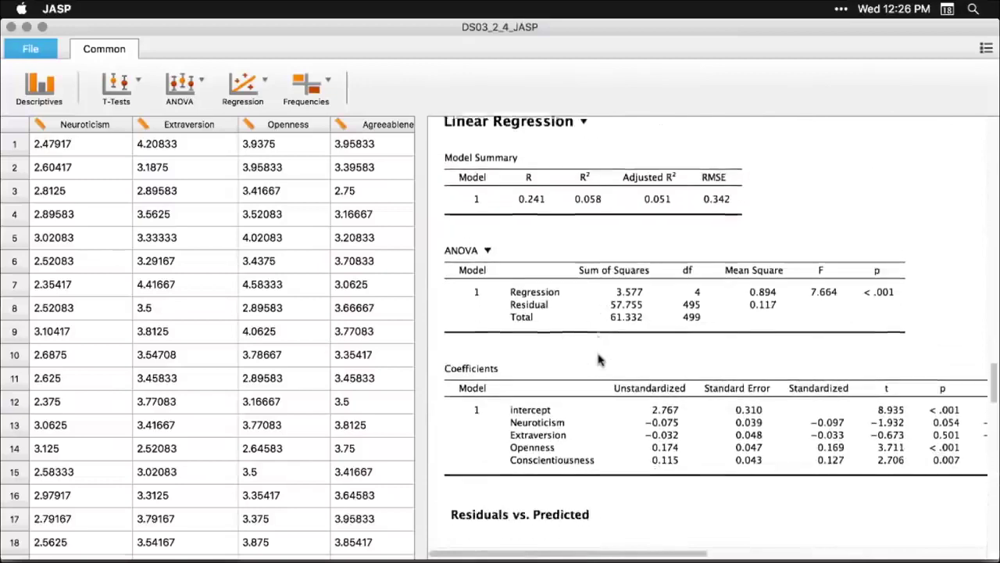
Reopen the Linear Regression options, examine their Model and Statistics sections, and return to the data table
{"action": "left_click", "coordinate": [614, 290]}
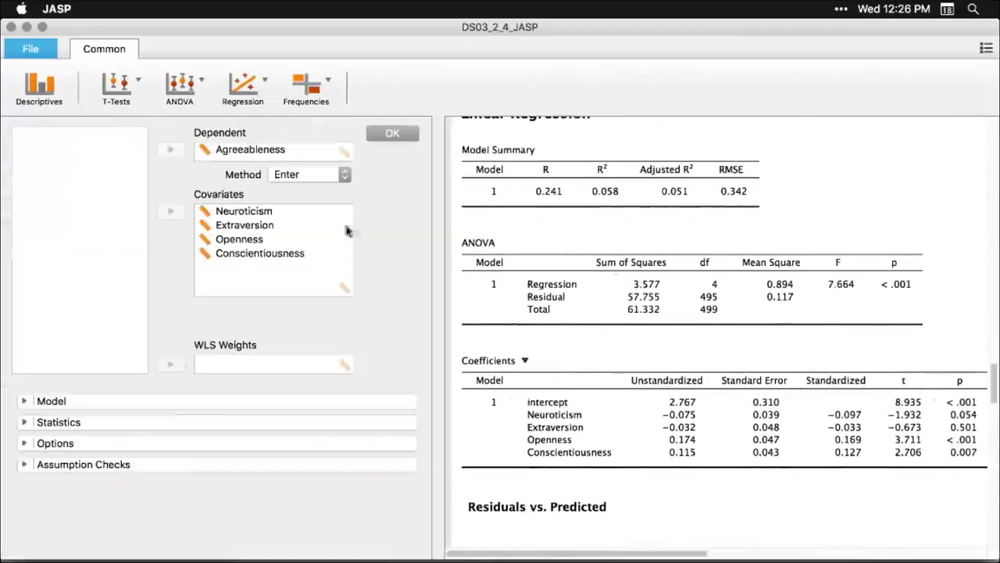
{"action": "left_click", "coordinate": [24, 402]}
{"action": "scroll", "coordinate": [27, 422], "scroll_direction": "down", "scroll_amount": 2}
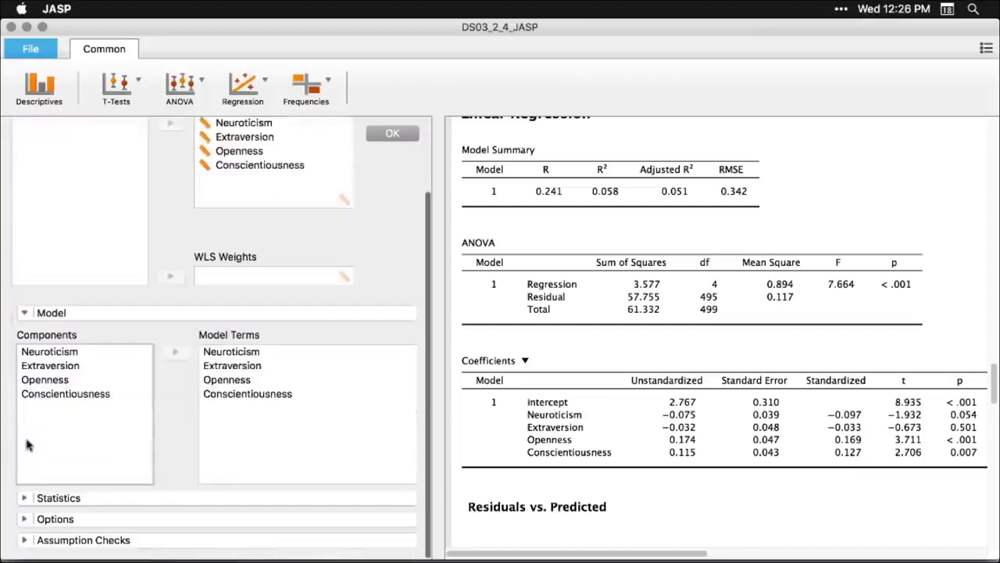
{"action": "left_click", "coordinate": [24, 499]}
{"action": "scroll", "coordinate": [31, 489], "scroll_direction": "down", "scroll_amount": 4}
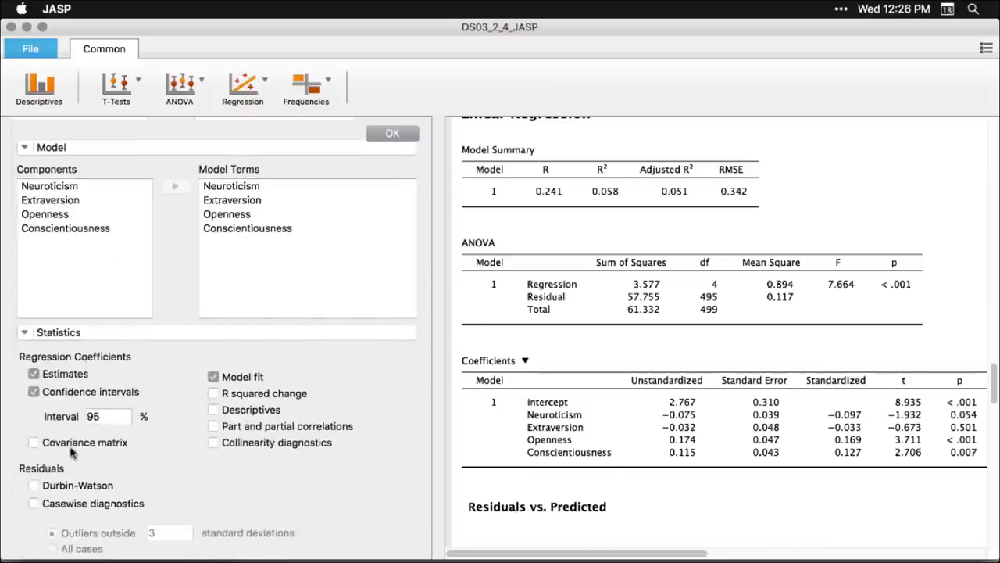
{"action": "scroll", "coordinate": [70, 451], "scroll_direction": "up", "scroll_amount": 3}
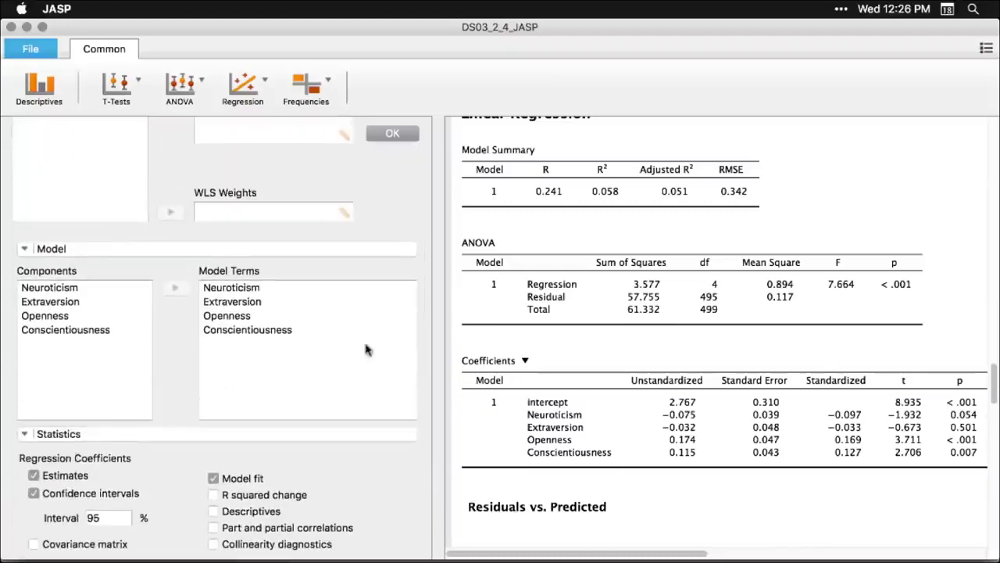
{"action": "left_click", "coordinate": [918, 182]}
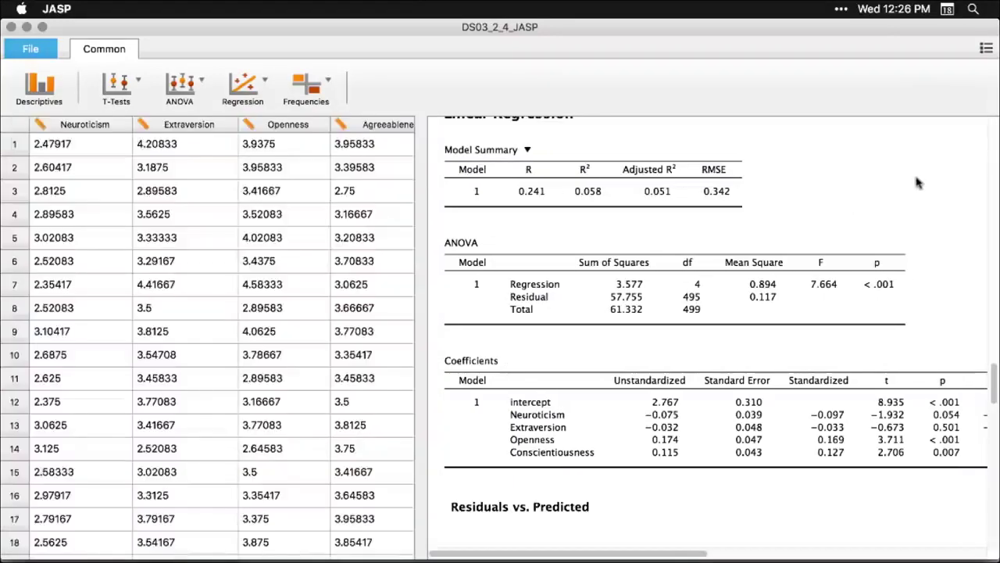
Look back up through the results to the Neuroticism and Extraversion distribution plots, and open the file options
{"action": "scroll", "coordinate": [918, 182], "scroll_direction": "down", "scroll_amount": 15}
{"action": "scroll", "coordinate": [918, 182], "scroll_direction": "up", "scroll_amount": 5}
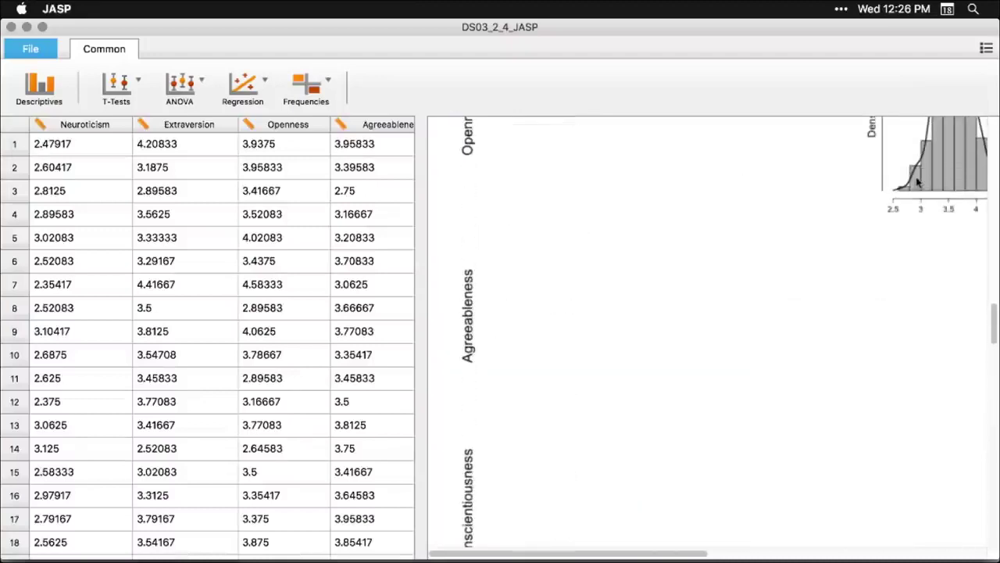
{"action": "scroll", "coordinate": [919, 182], "scroll_direction": "up", "scroll_amount": 10}
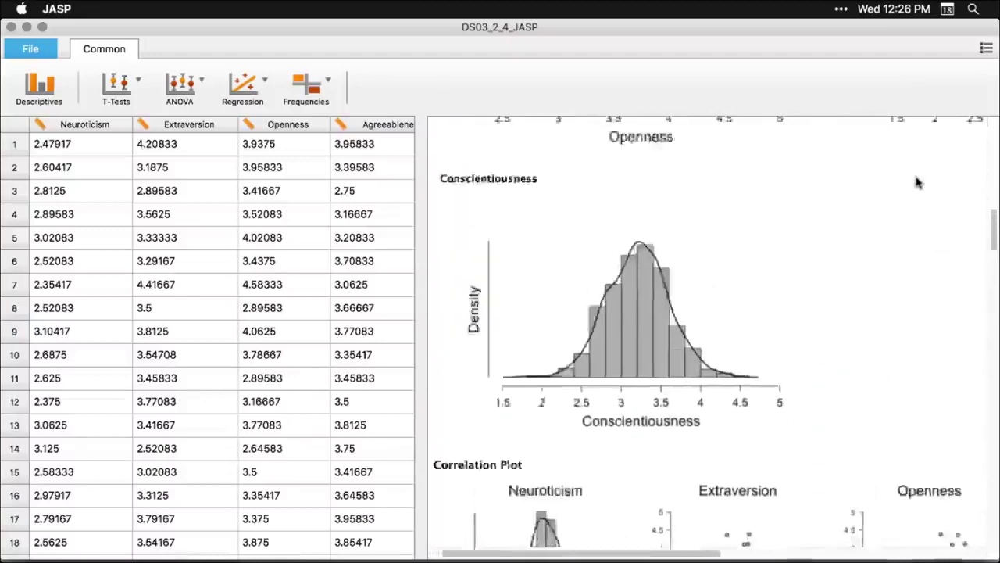
{"action": "scroll", "coordinate": [918, 182], "scroll_direction": "up", "scroll_amount": 5}
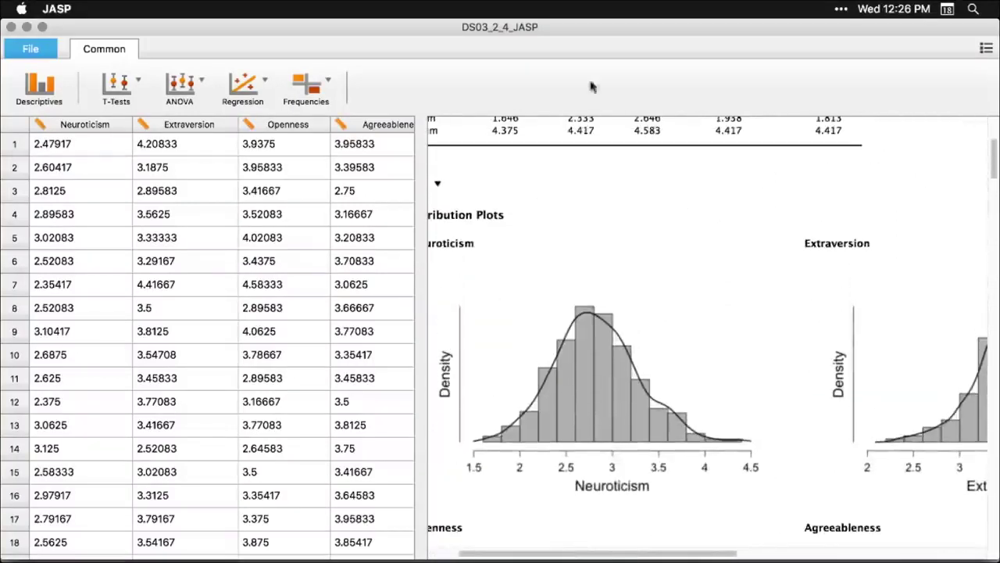
{"action": "left_click", "coordinate": [29, 54]}
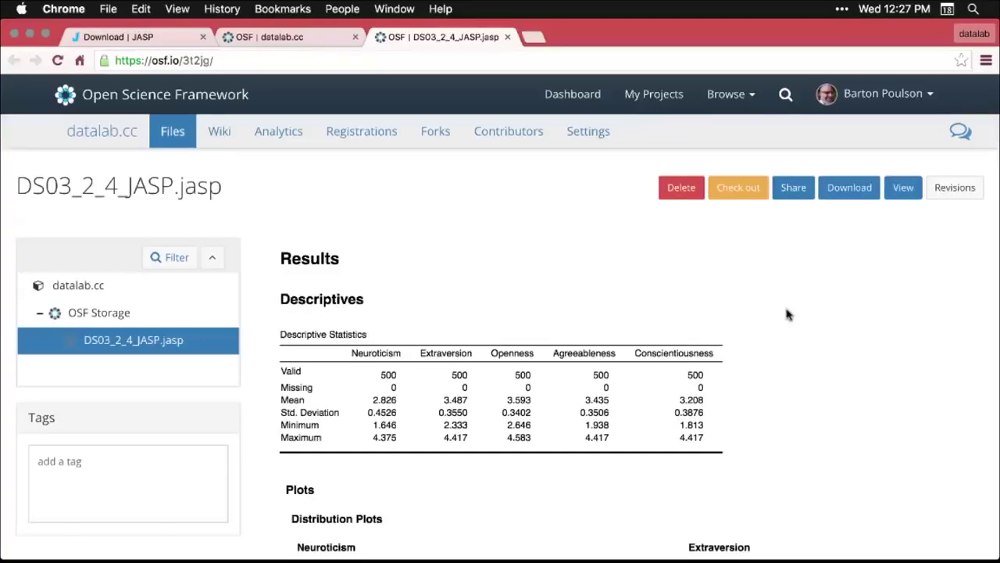
In Chrome, check the OSF page address of DS03_2_4_JASP.jasp and look through its rendered results down to the correlation plot and back
{"action": "left_click", "coordinate": [388, 63]}
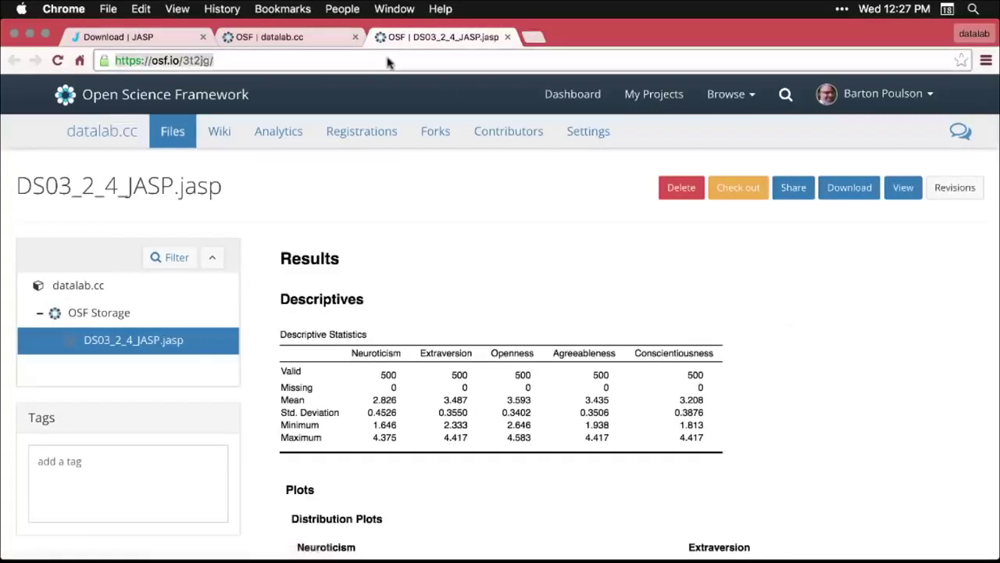
{"action": "left_click", "coordinate": [853, 331]}
{"action": "scroll", "coordinate": [852, 333], "scroll_direction": "down", "scroll_amount": 2}
{"action": "scroll", "coordinate": [853, 334], "scroll_direction": "down", "scroll_amount": 5}
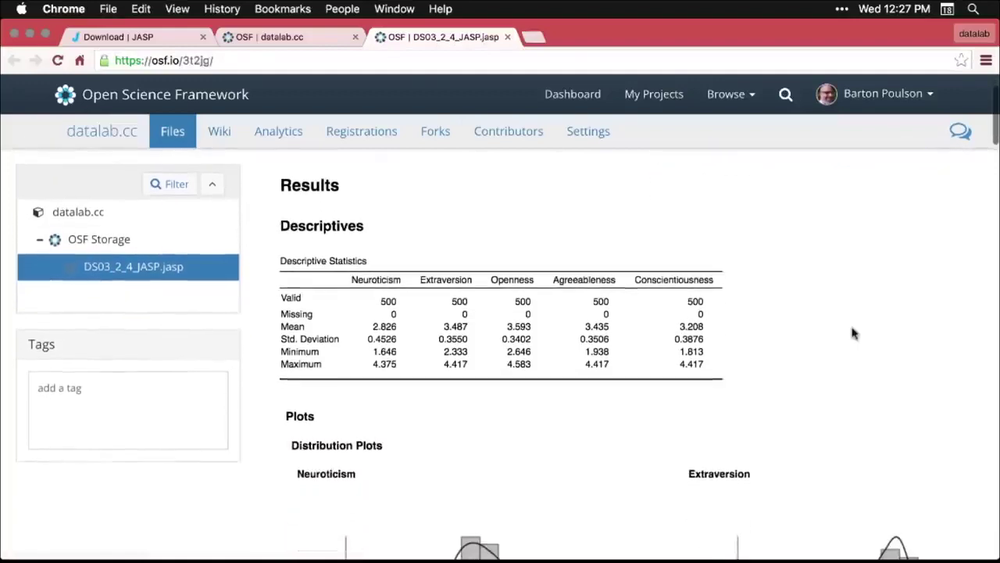
{"action": "scroll", "coordinate": [852, 333], "scroll_direction": "down", "scroll_amount": 20}
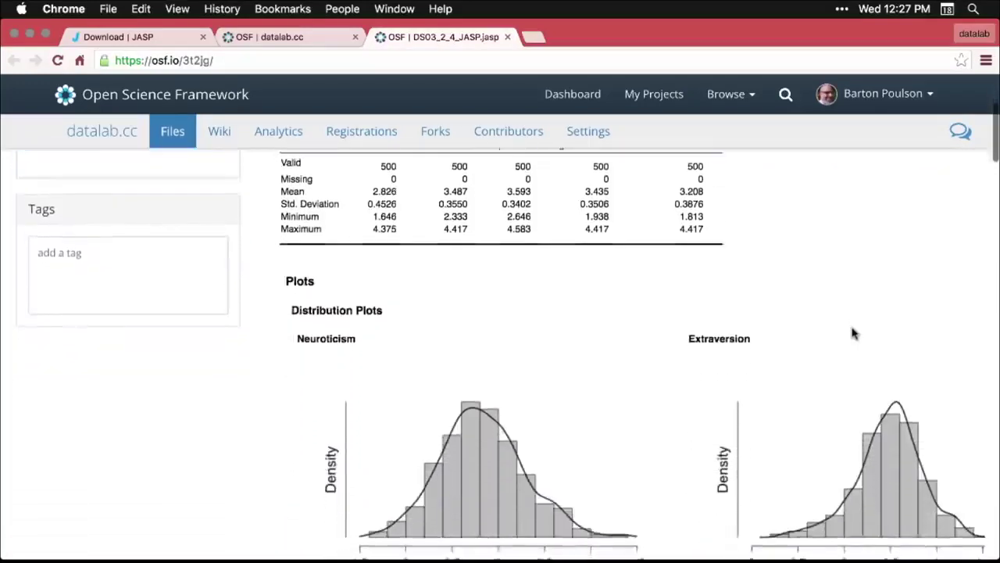
{"action": "scroll", "coordinate": [853, 333], "scroll_direction": "down", "scroll_amount": 10}
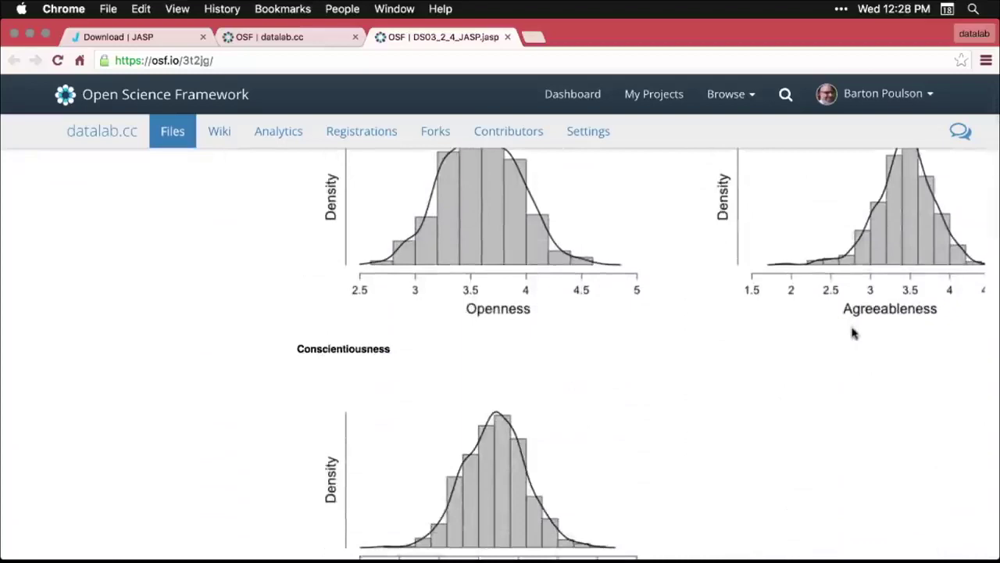
{"action": "scroll", "coordinate": [852, 334], "scroll_direction": "down", "scroll_amount": 20}
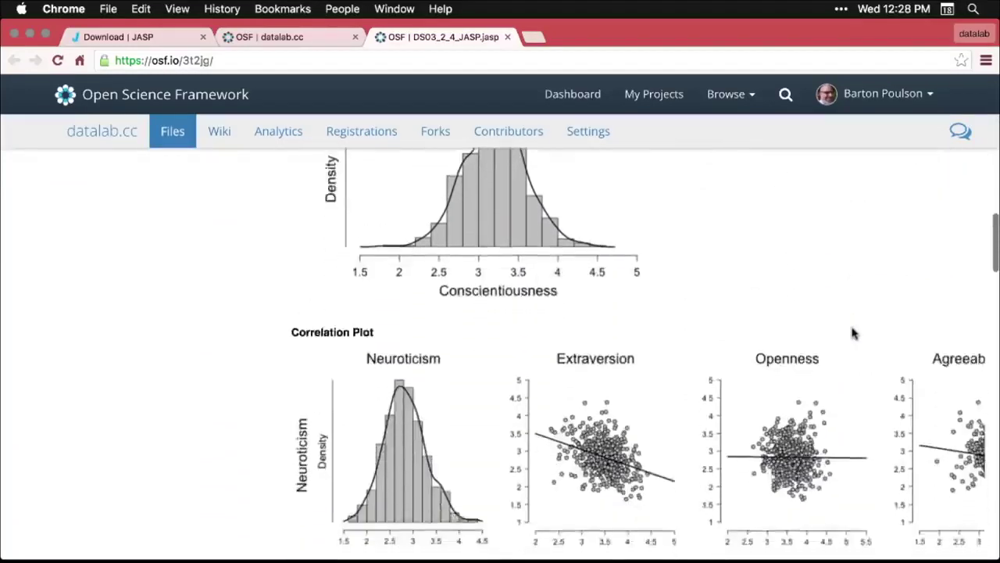
{"action": "scroll", "coordinate": [853, 334], "scroll_direction": "down", "scroll_amount": 12}
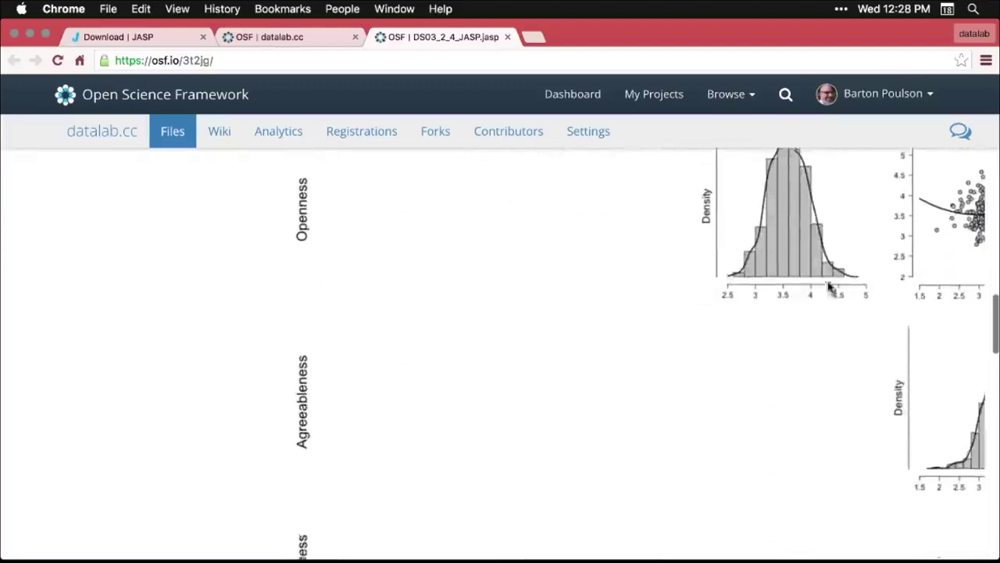
{"action": "scroll", "coordinate": [830, 280], "scroll_direction": "up", "scroll_amount": 20}
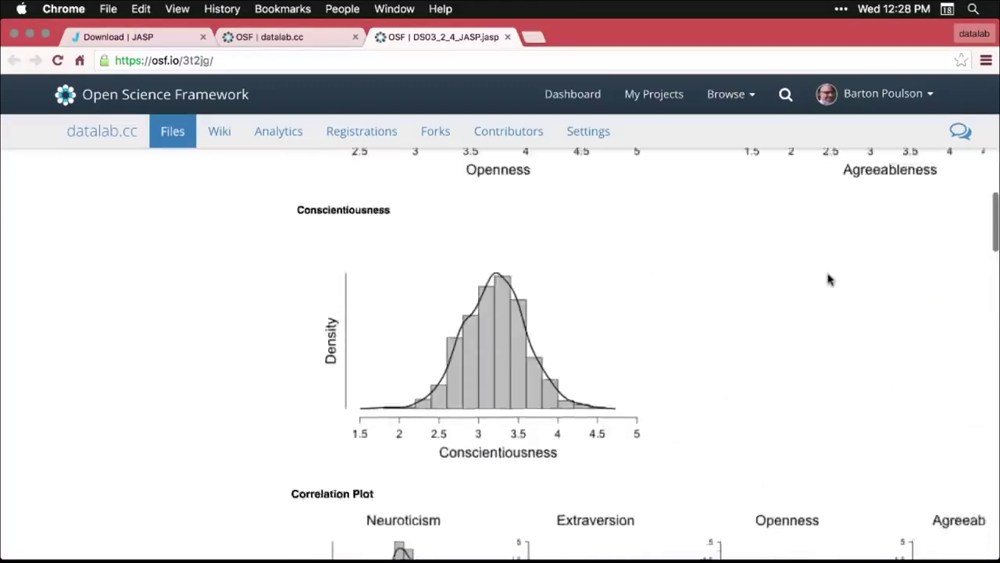
{"action": "scroll", "coordinate": [830, 280], "scroll_direction": "up", "scroll_amount": 8}
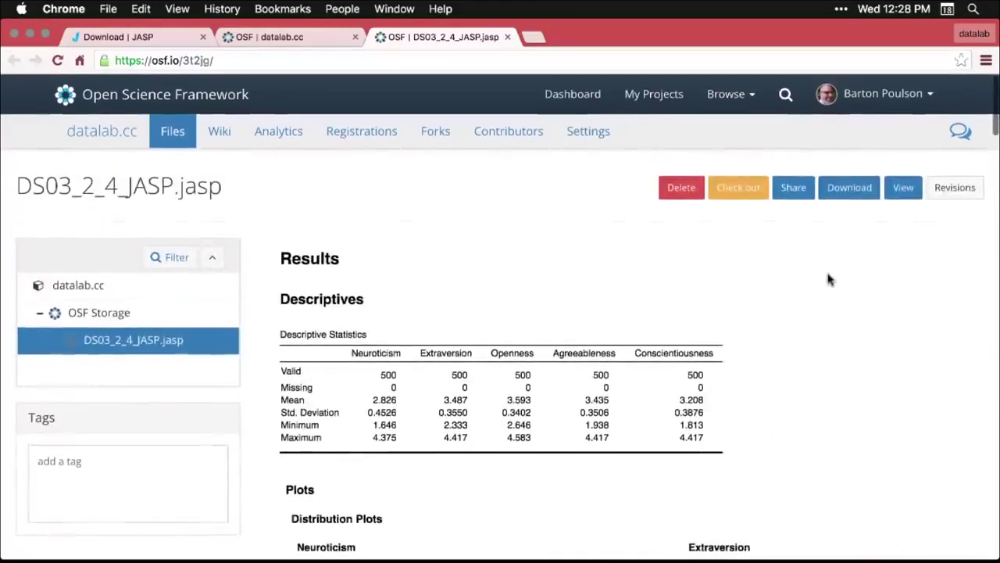